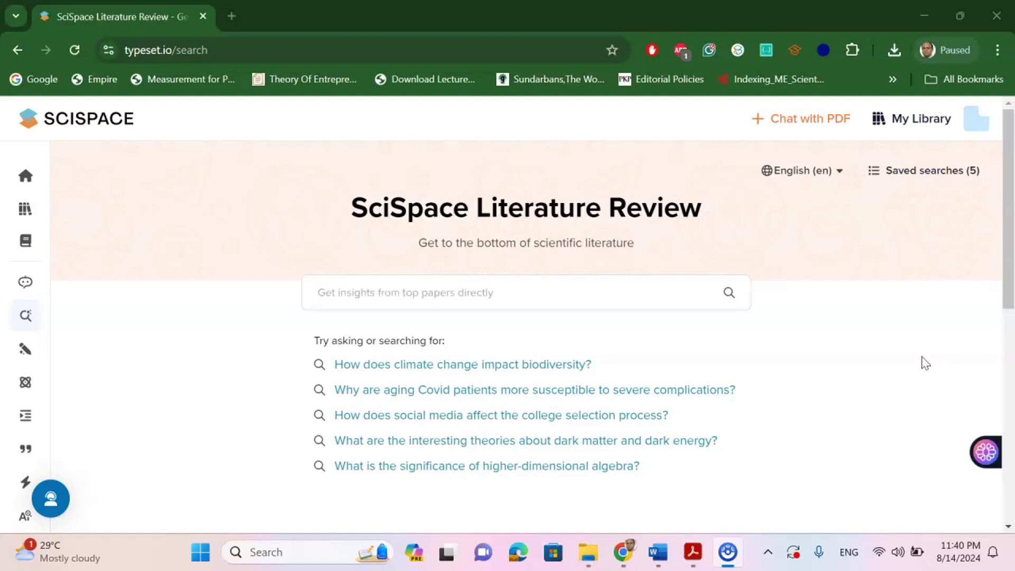
- Open the profile dropdown showing My Account, My formatted documents and Logout
left_click(881, 323)
left_click(974, 119)
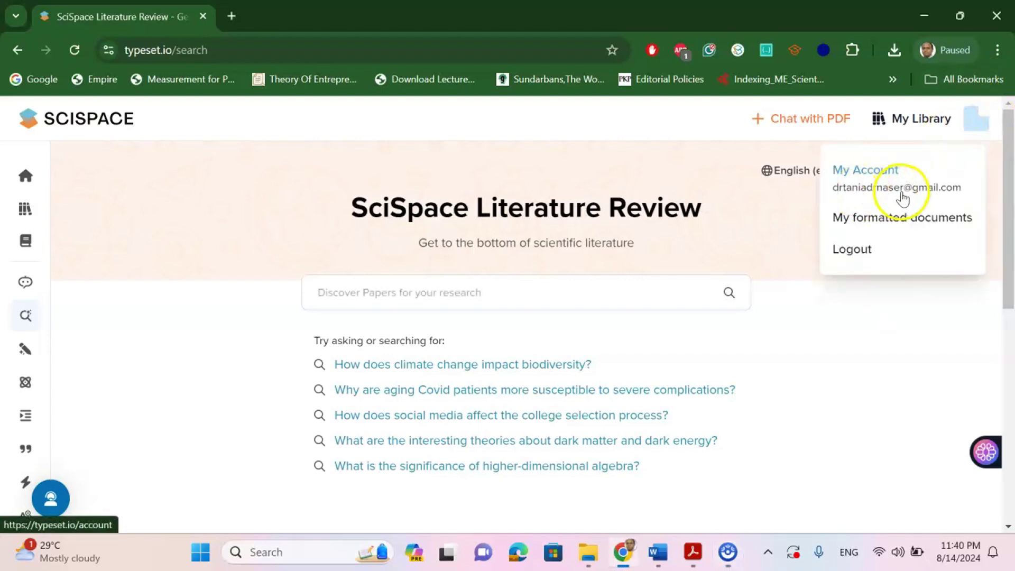
left_click(929, 199)
left_click(386, 216)
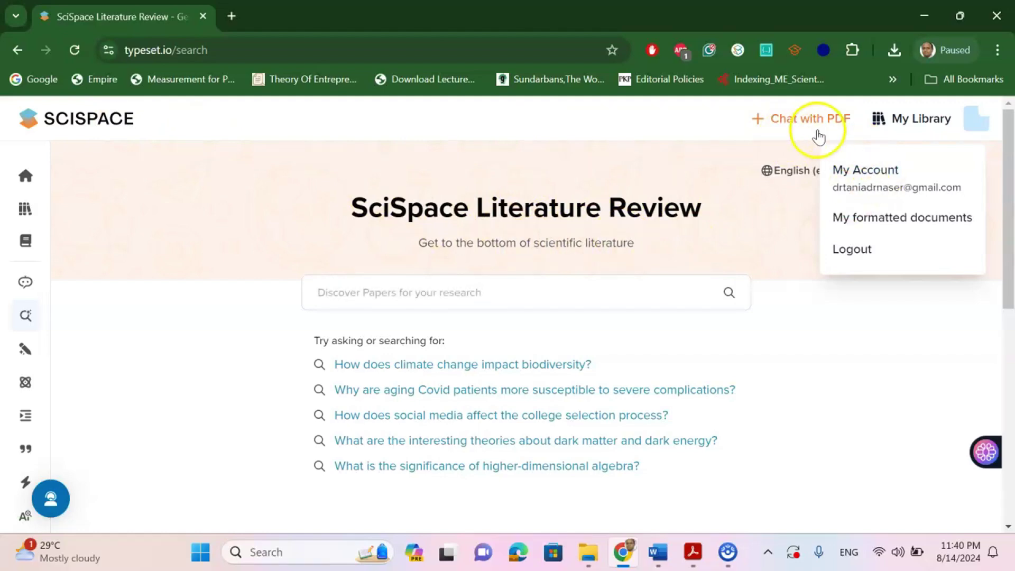
- Expand the sidebar labels, then bring up the Tax-GDP manuscript in Word
mouse_move(11, 194)
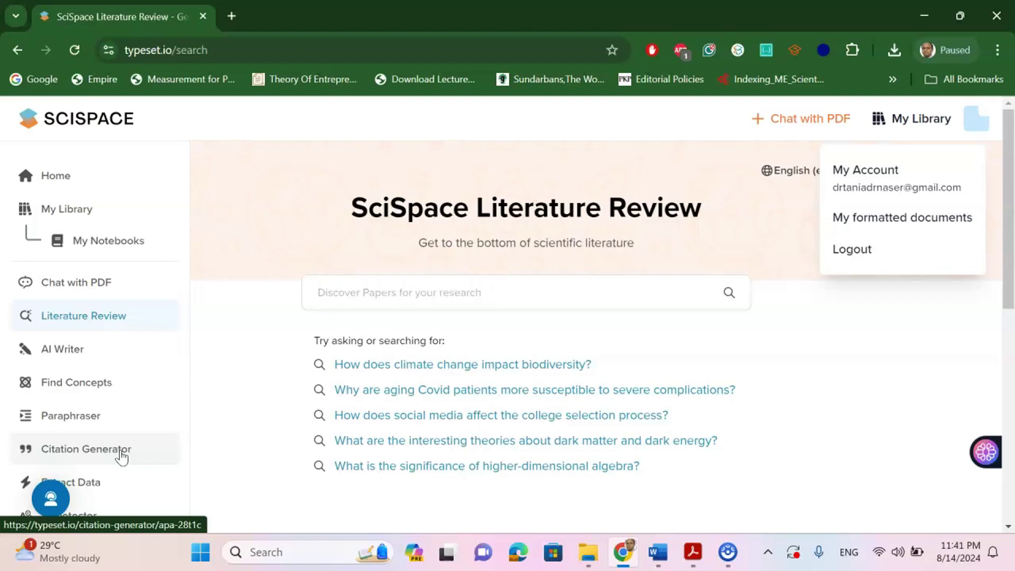
mouse_move(658, 552)
left_click(587, 491)
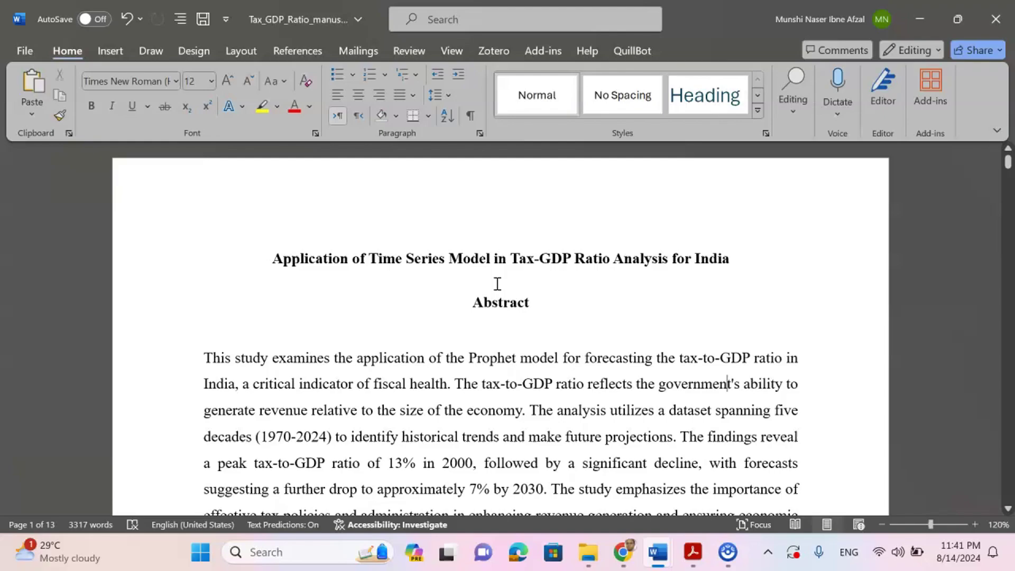
- Copy the title 'Application of Time Series Model in Tax-GDP Ratio Analysis for India' from the manuscript
scroll(497, 286, "down", 5)
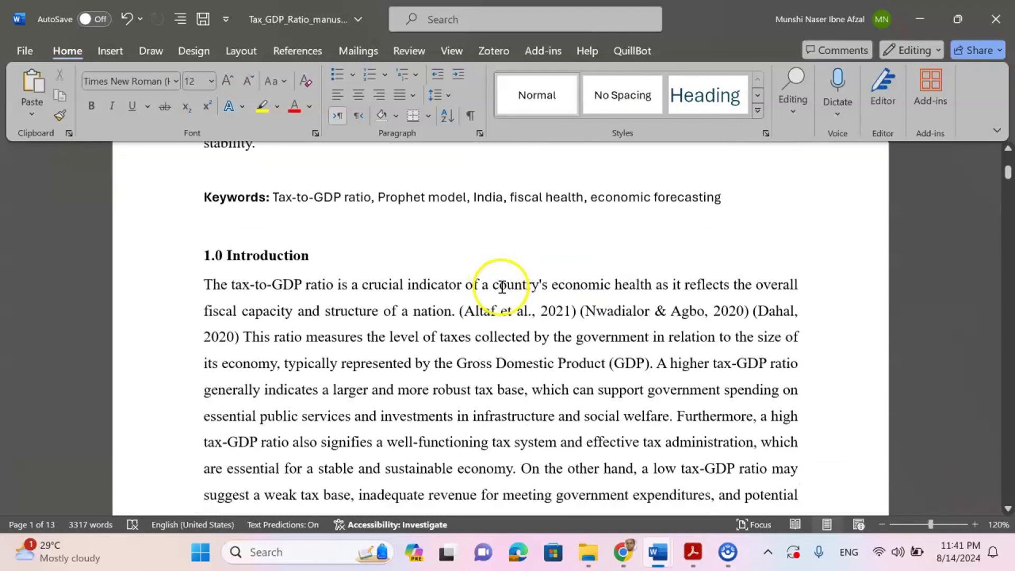
scroll(502, 287, "down", 10)
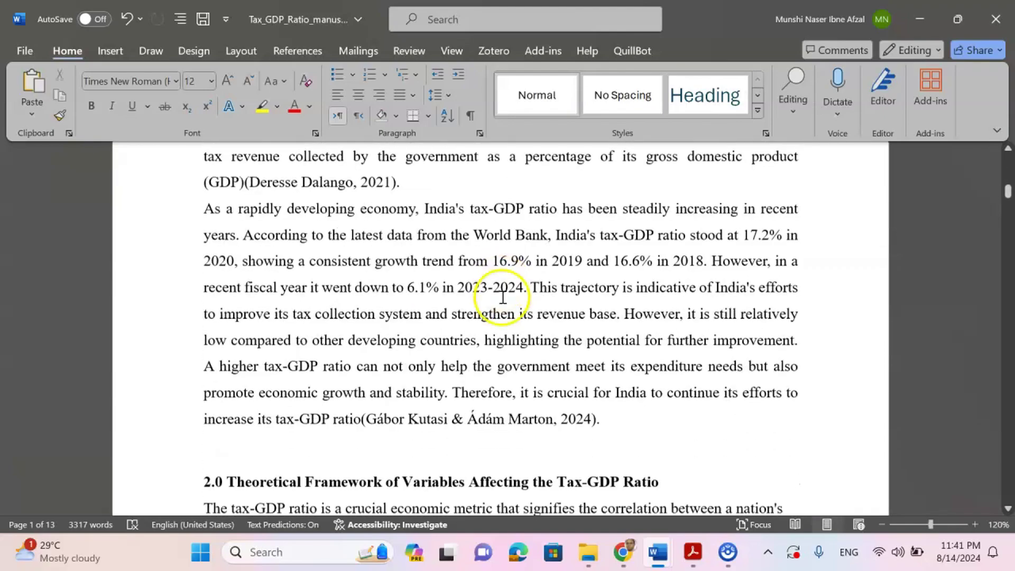
scroll(503, 297, "down", 10)
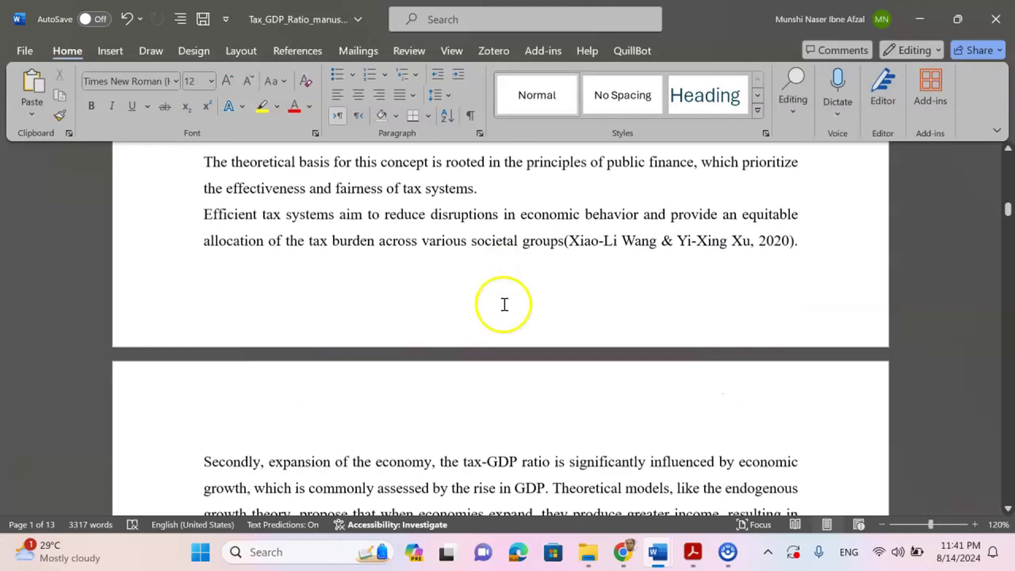
scroll(504, 305, "down", 10)
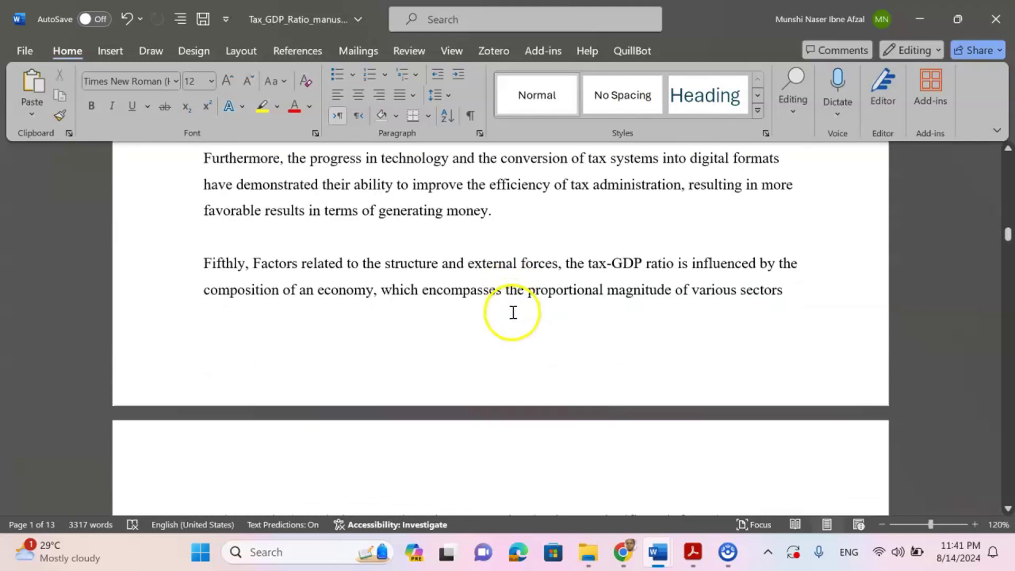
scroll(510, 311, "down", 8)
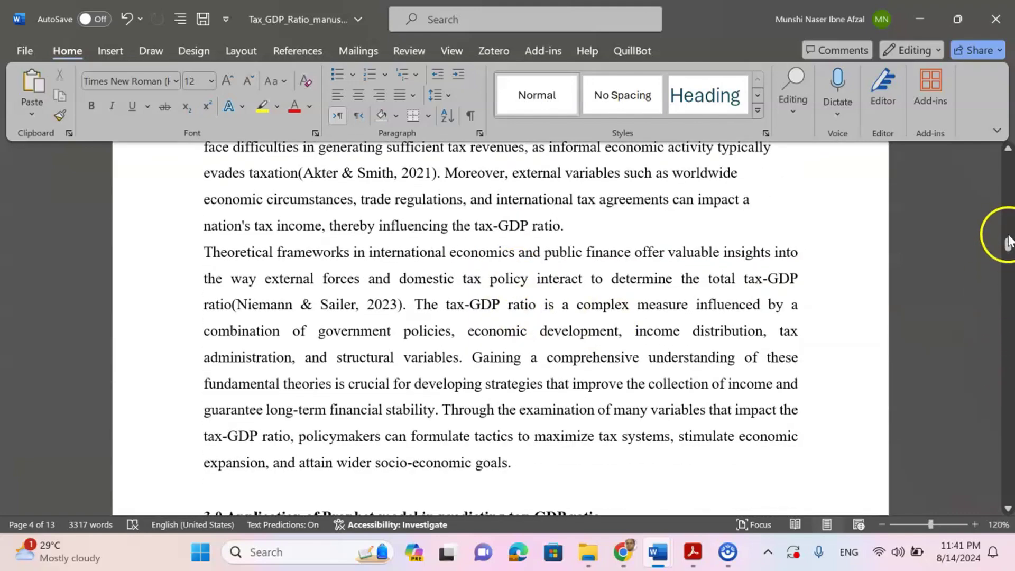
left_click_drag(1008, 241, 1009, 159)
left_click_drag(270, 259, 752, 262)
right_click(706, 269)
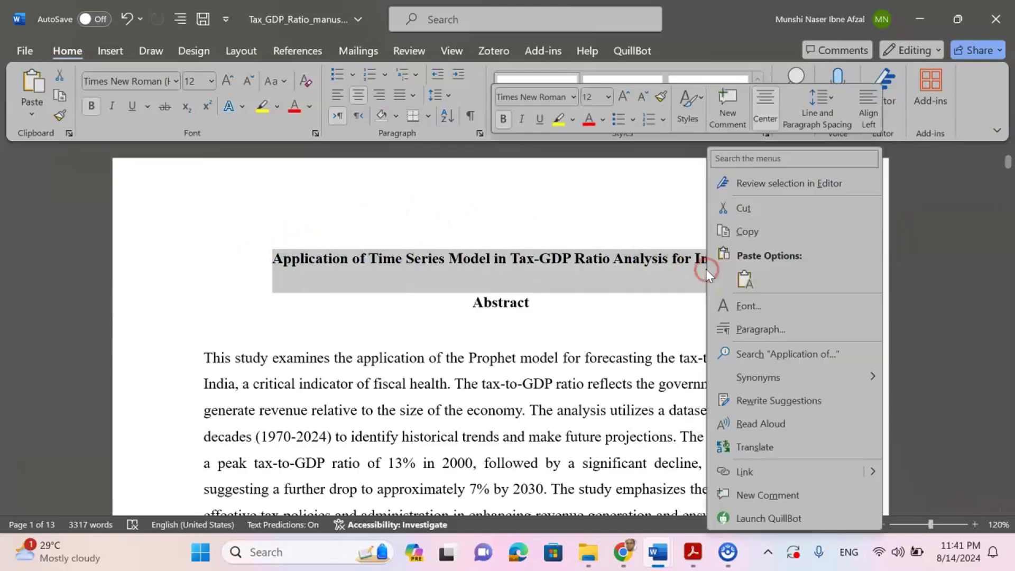
left_click(724, 231)
- Back in SciSpace, paste the manuscript title into the search box and run the search
mouse_move(623, 549)
left_click(575, 492)
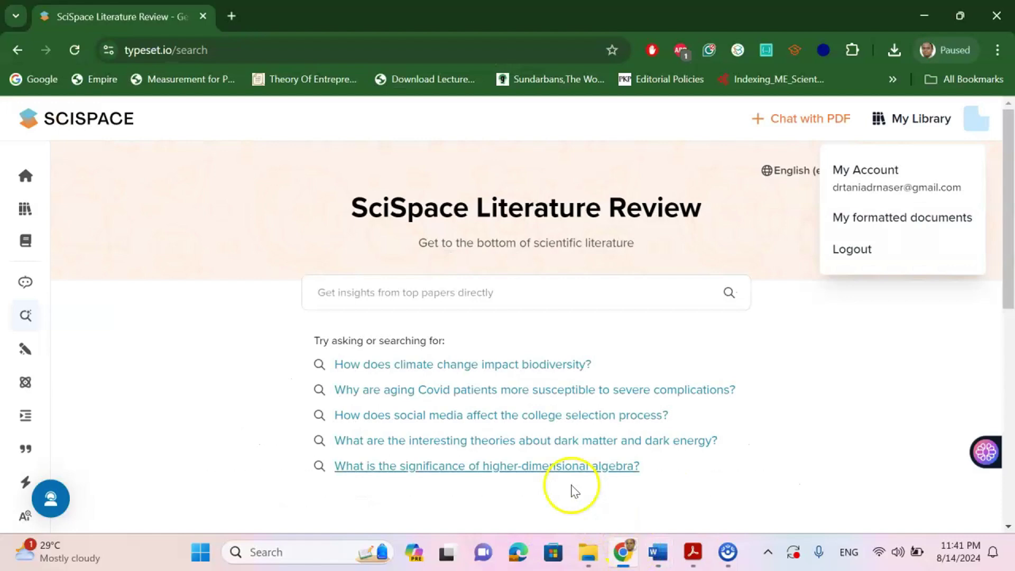
left_click(348, 293)
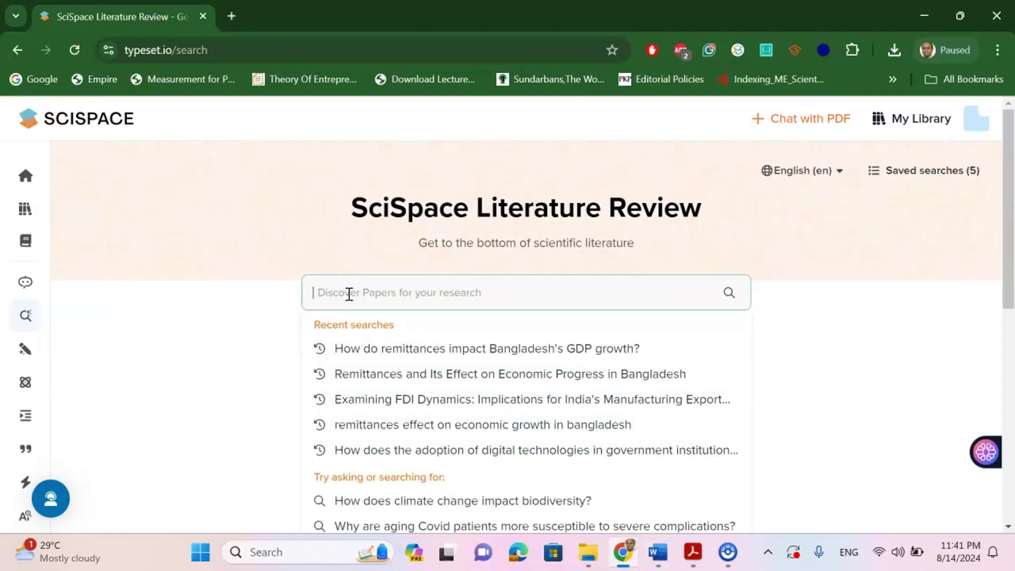
key("ctrl+v")
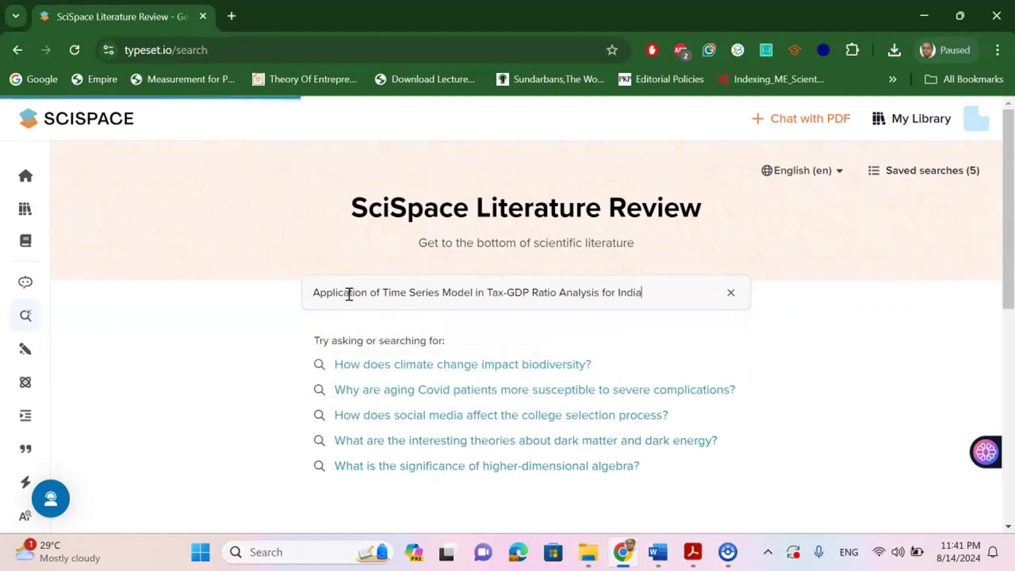
key("Return")
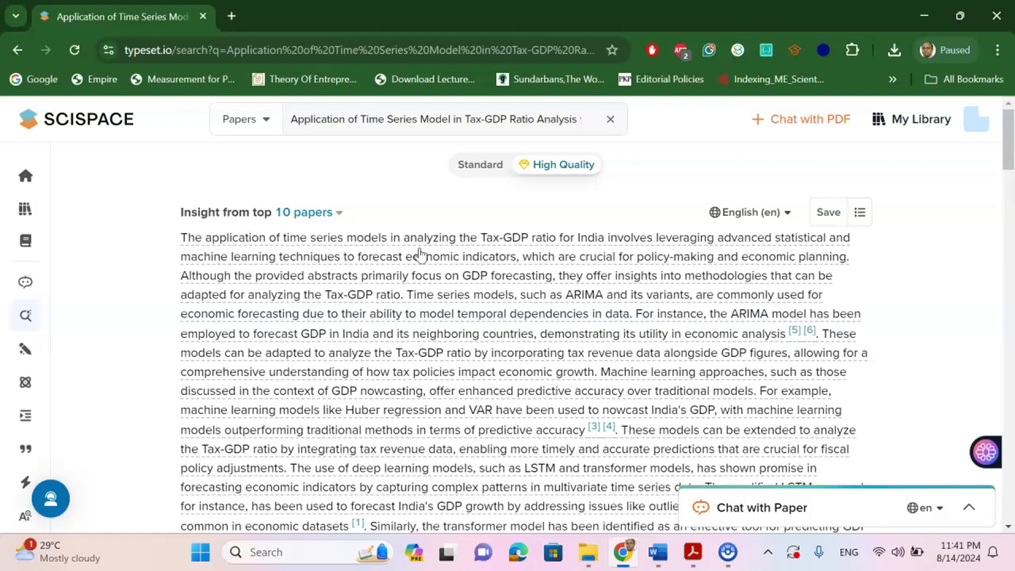
scroll(420, 253, "down", 1)
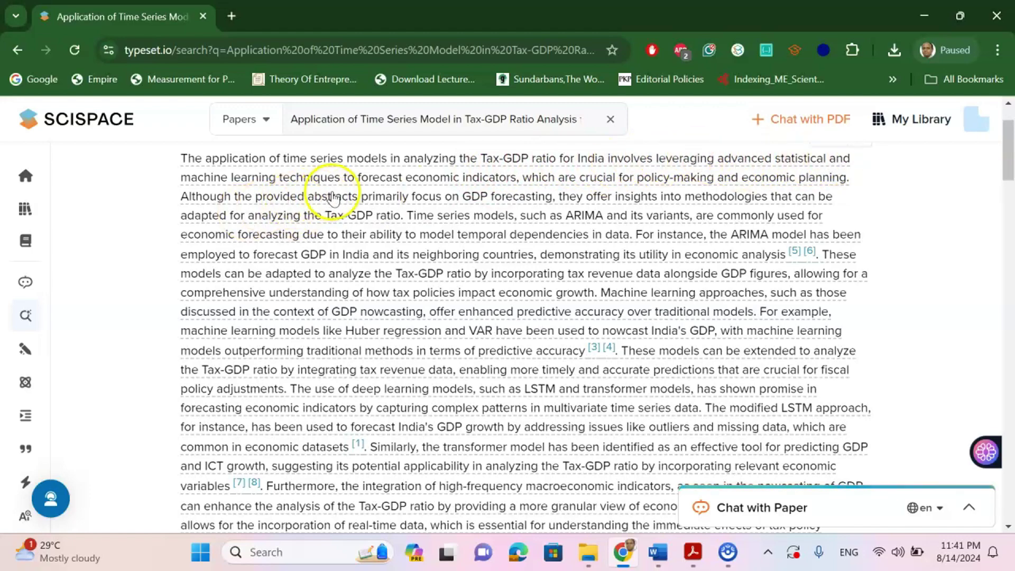
scroll(472, 280, "down", 2)
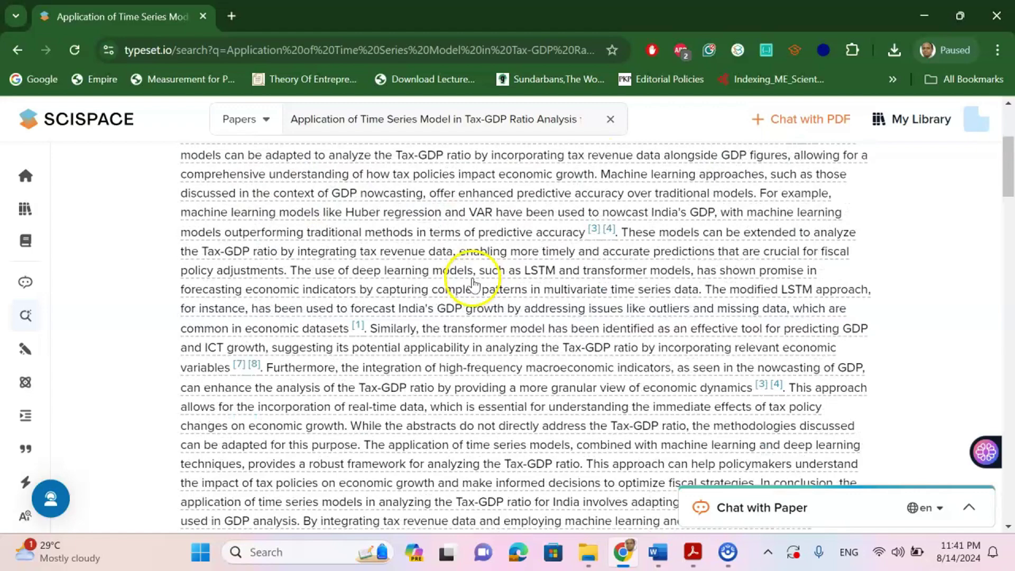
scroll(472, 282, "down", 2)
scroll(676, 301, "up", 4)
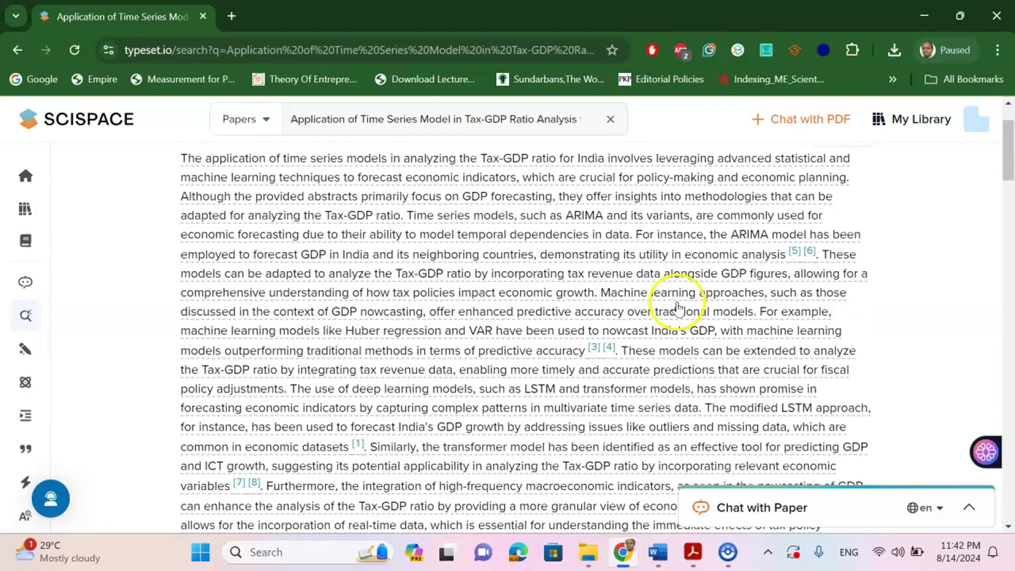
mouse_move(808, 257)
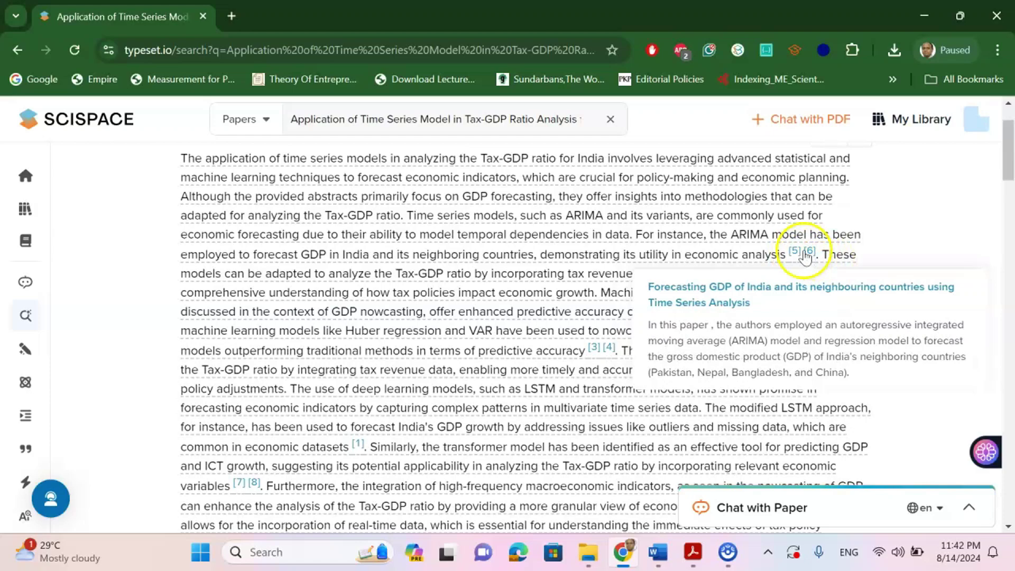
left_click(427, 269)
scroll(428, 272, "down", 10)
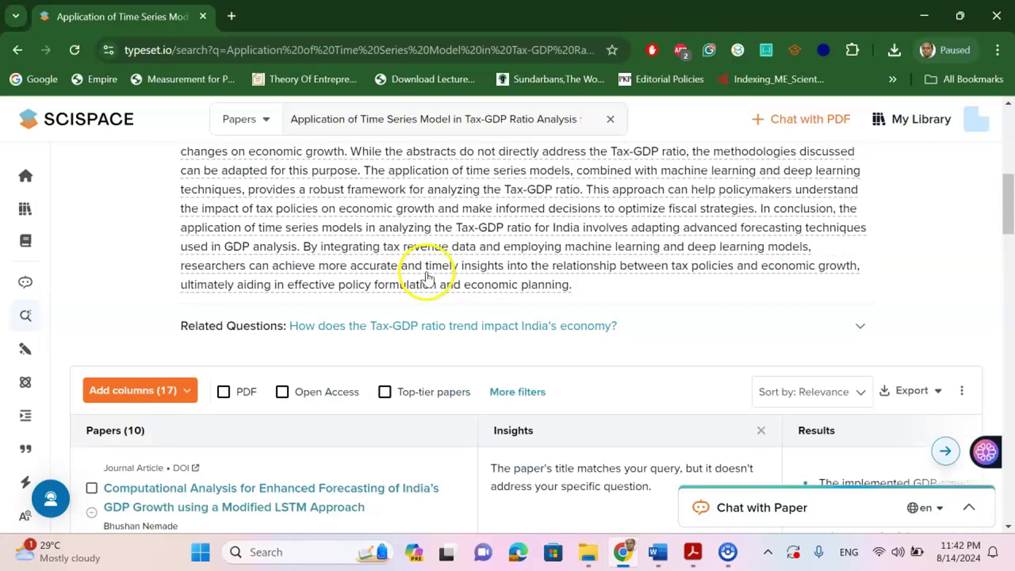
scroll(220, 287, "up", 3)
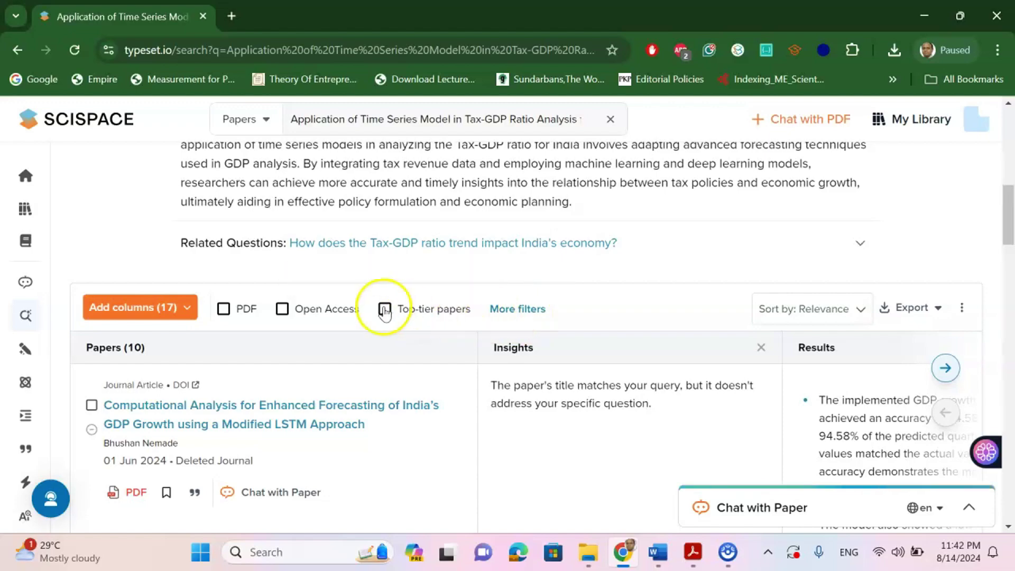
scroll(380, 310, "down", 3)
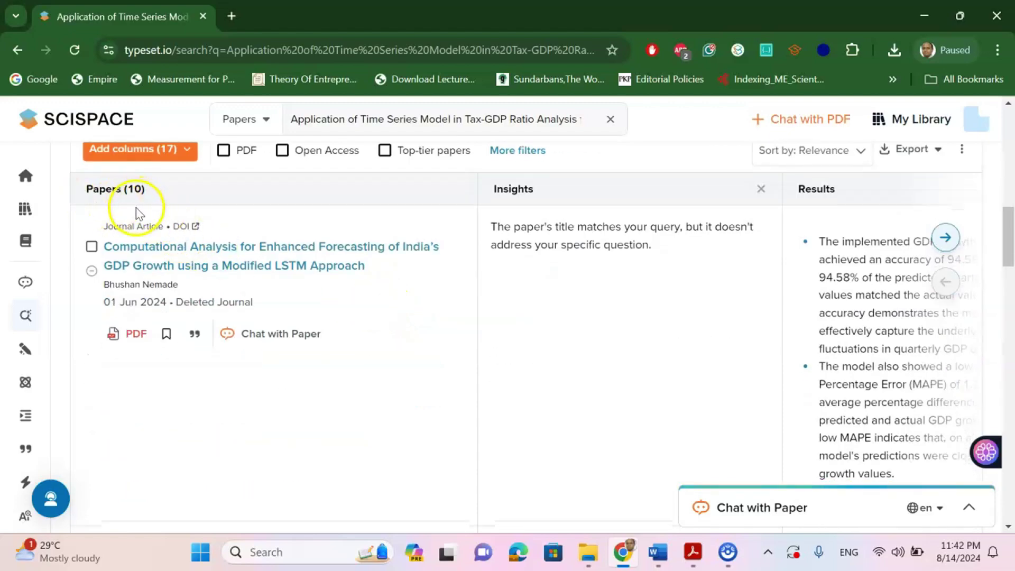
scroll(220, 267, "down", 5)
scroll(222, 274, "down", 2)
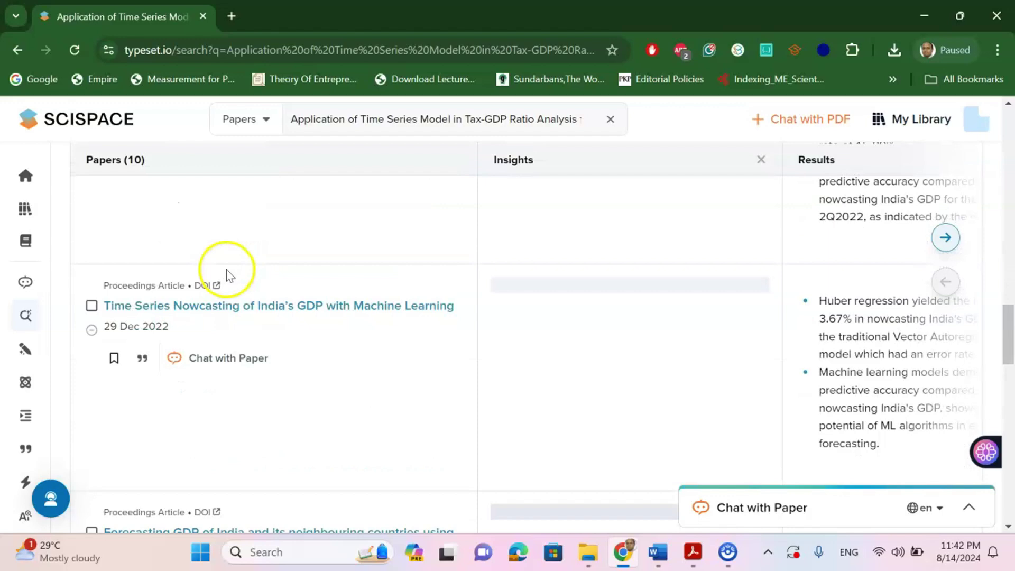
scroll(231, 277, "up", 6)
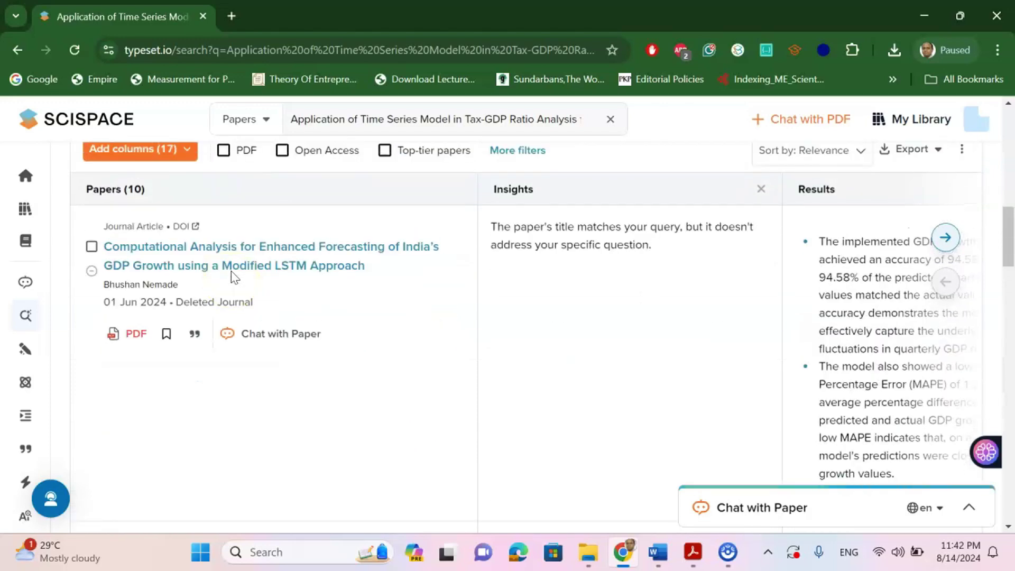
scroll(232, 277, "up", 2)
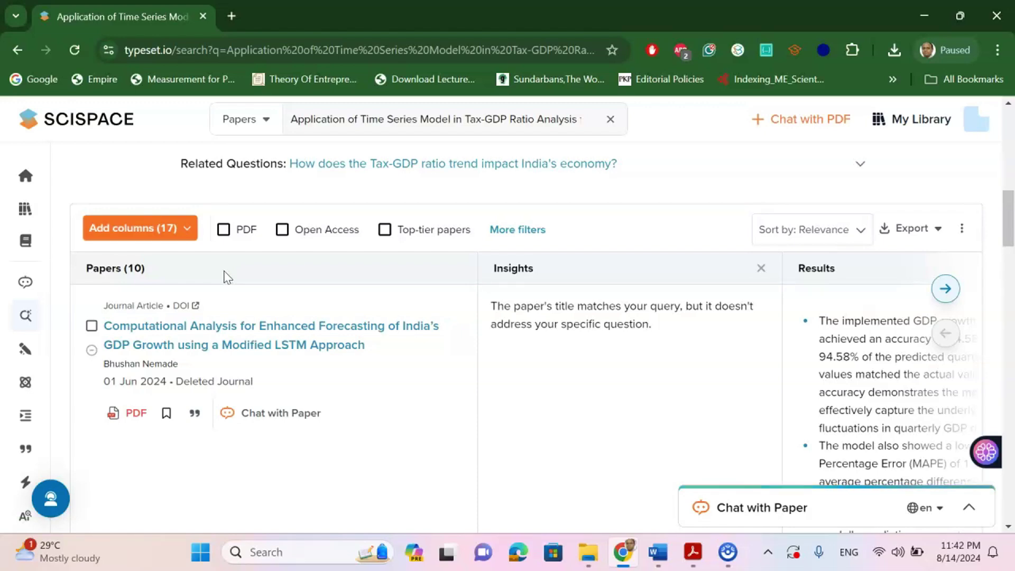
- Open the Add columns dropdown and browse suggestions like Future Research and Challenges
left_click(182, 227)
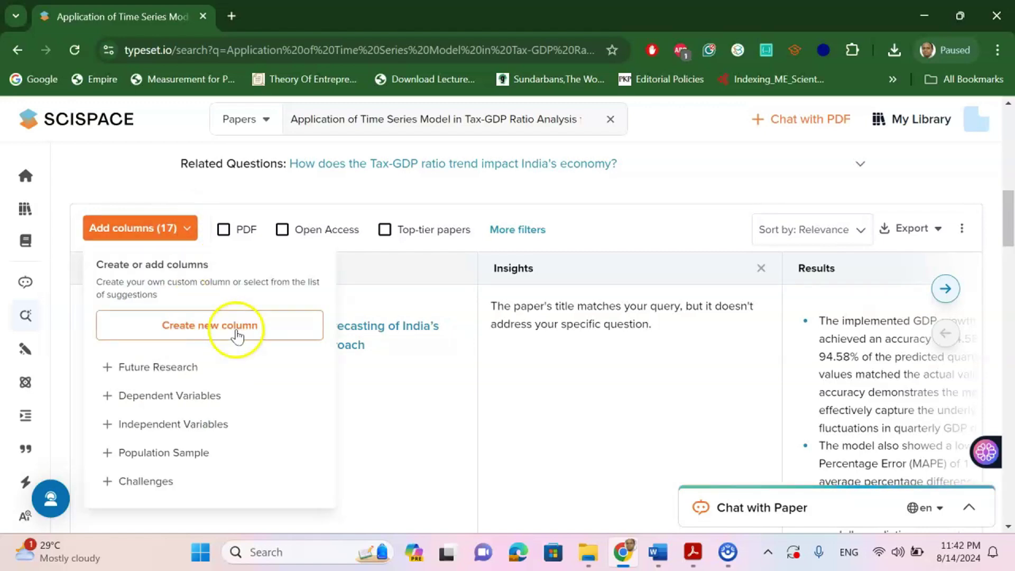
scroll(238, 333, "down", 2)
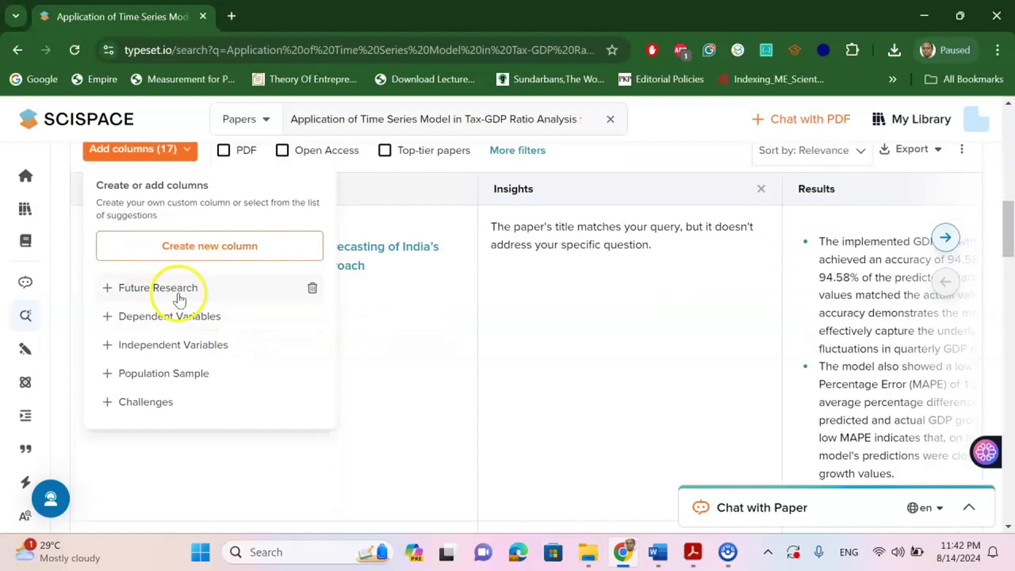
scroll(175, 317, "down", 2)
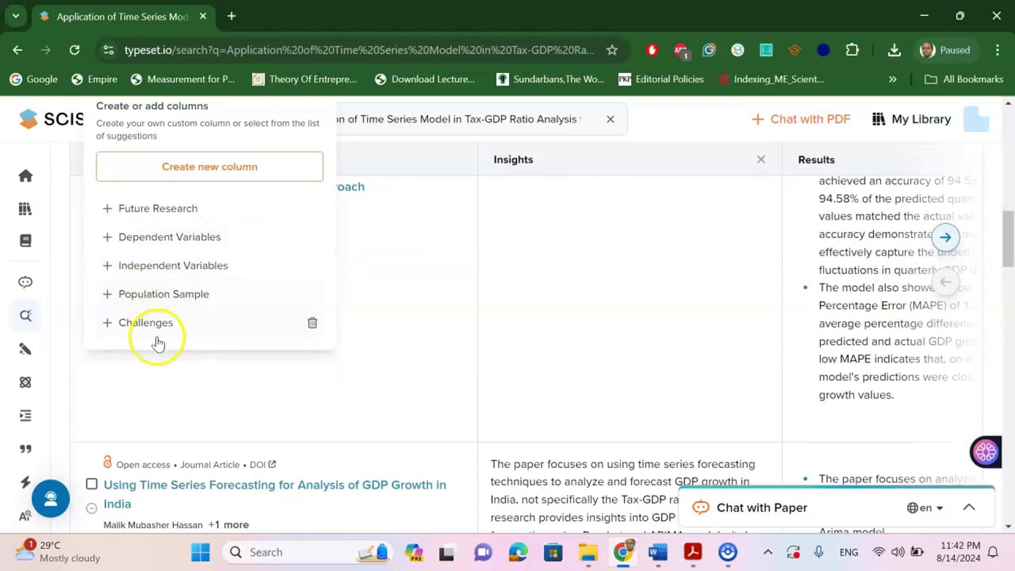
scroll(187, 333, "up", 2)
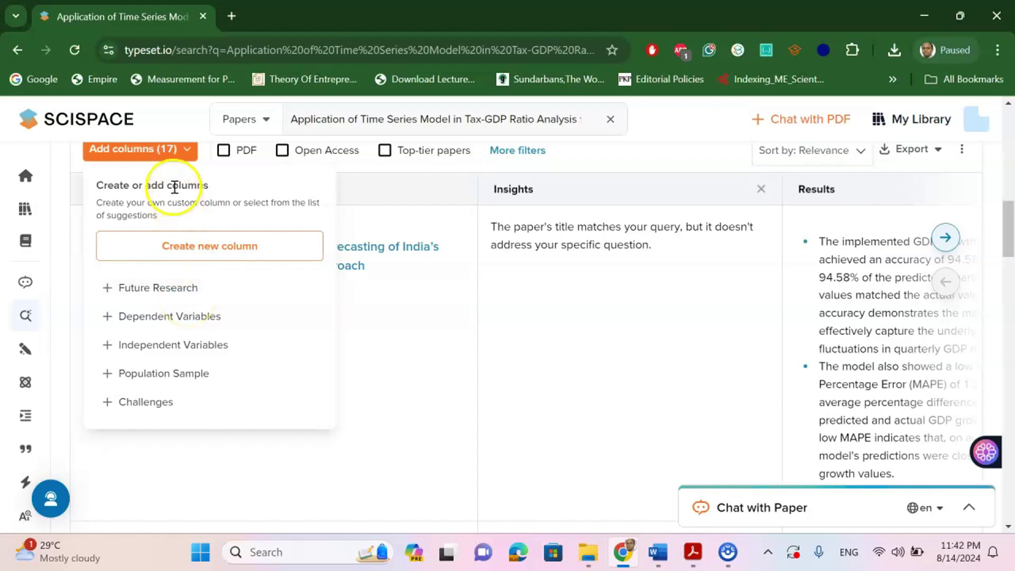
scroll(163, 204, "up", 2)
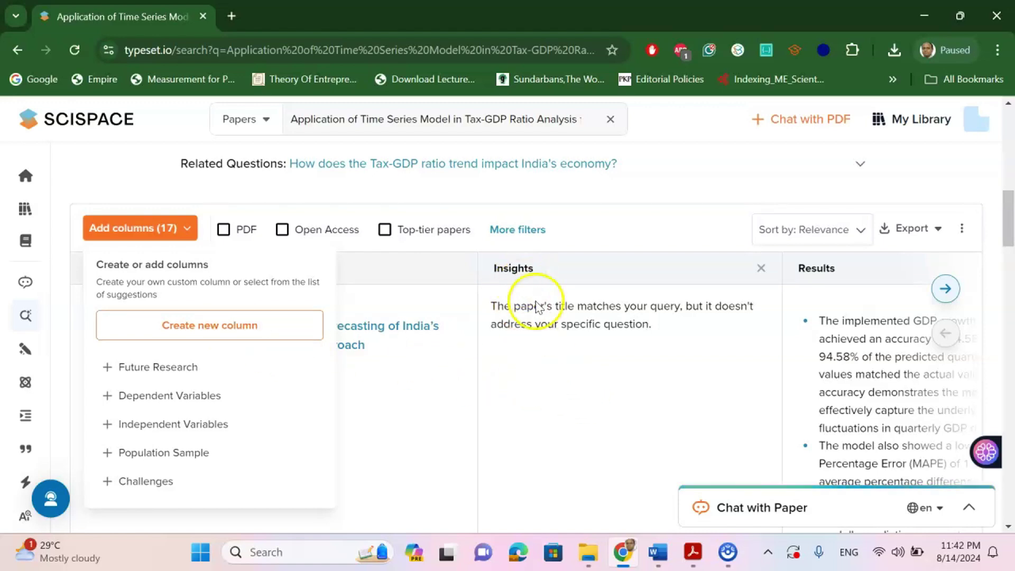
- Page the papers table right past Summarized Abstract to the Introduction and Conclusions columns
left_click(945, 291)
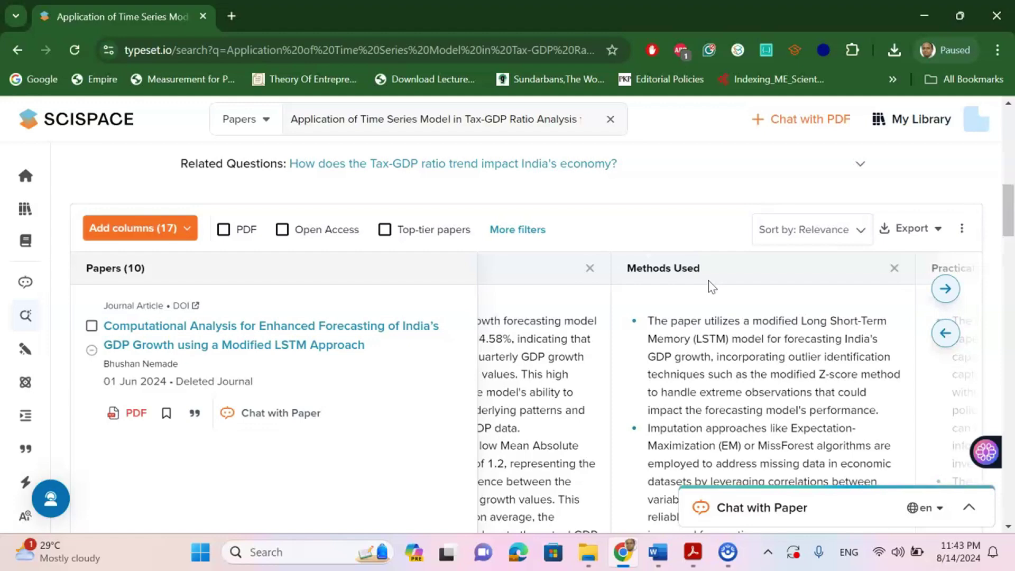
left_click(945, 289)
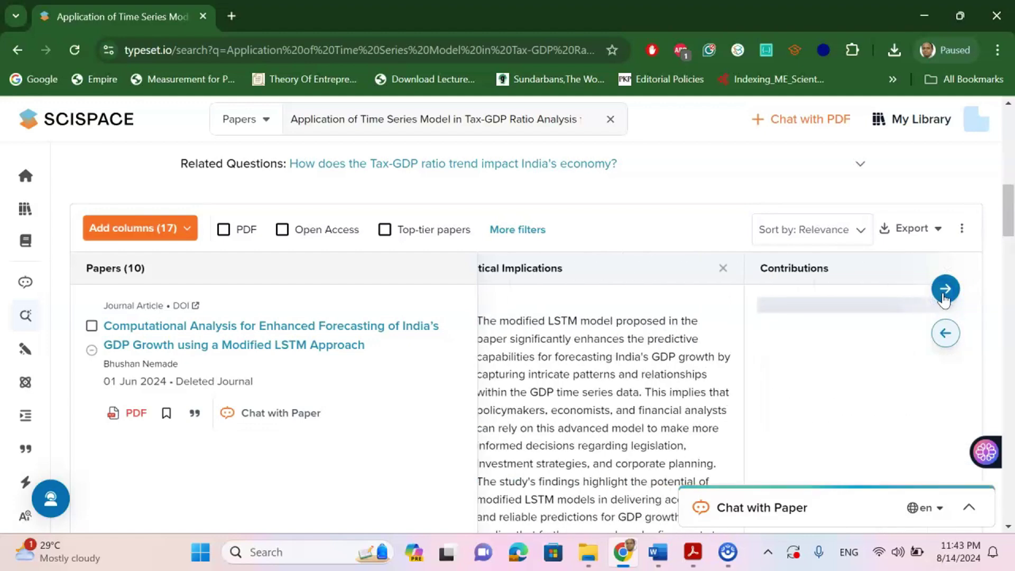
left_click(945, 290)
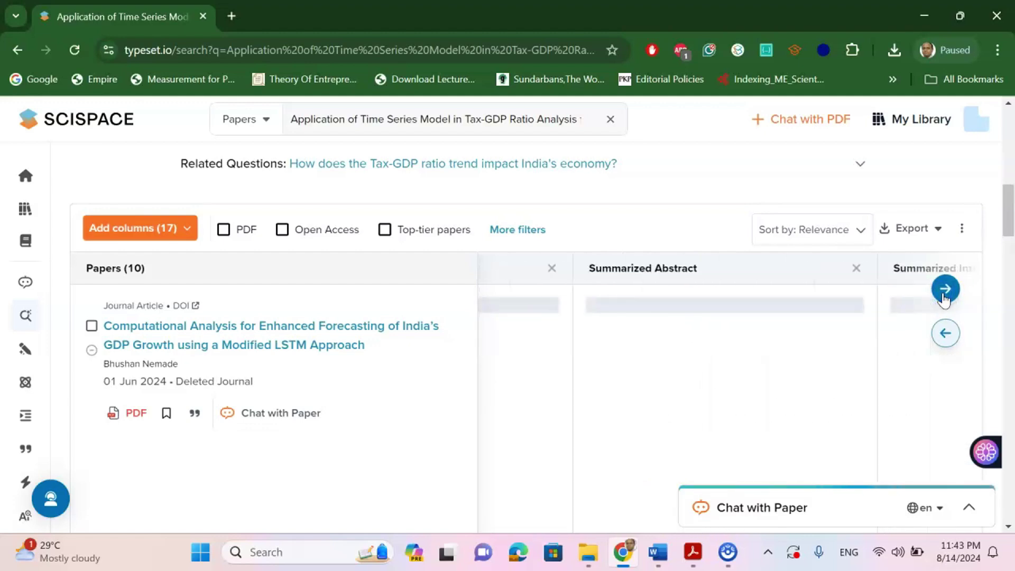
left_click(945, 289)
left_click(945, 290)
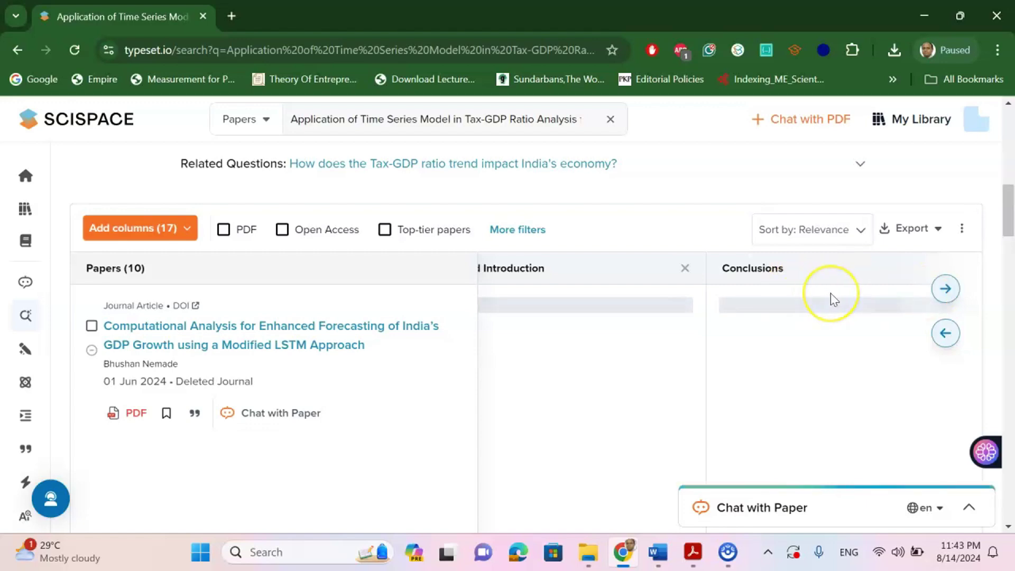
scroll(195, 317, "down", 8)
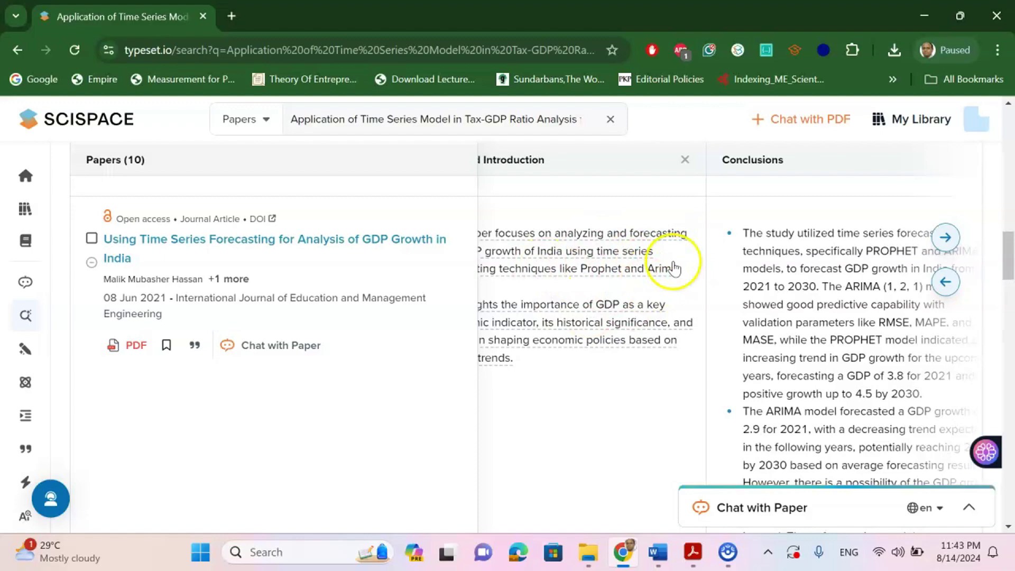
scroll(272, 315, "up", 10)
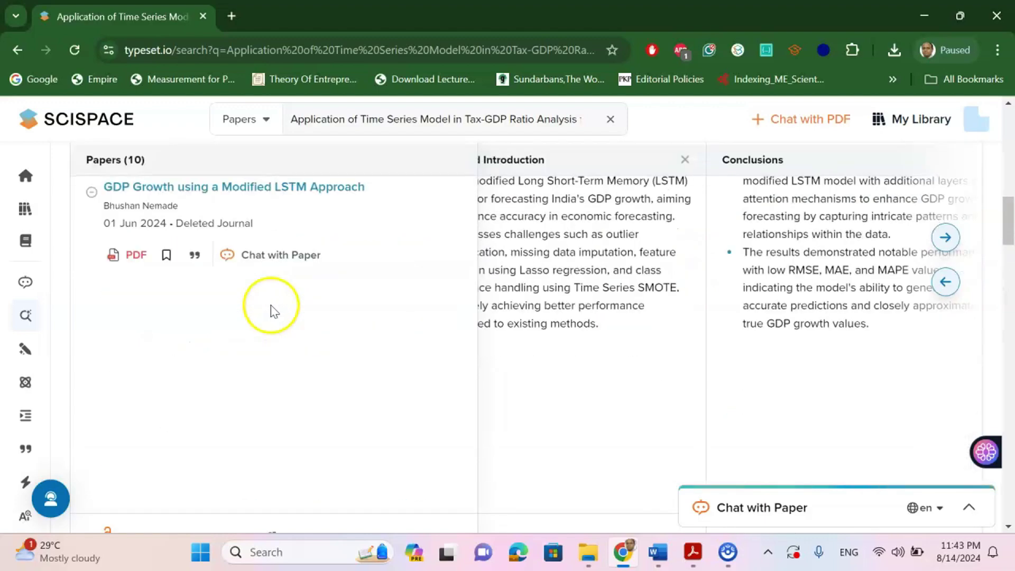
- Filter the search results to the Journal Article publication type only
scroll(272, 310, "down", 3)
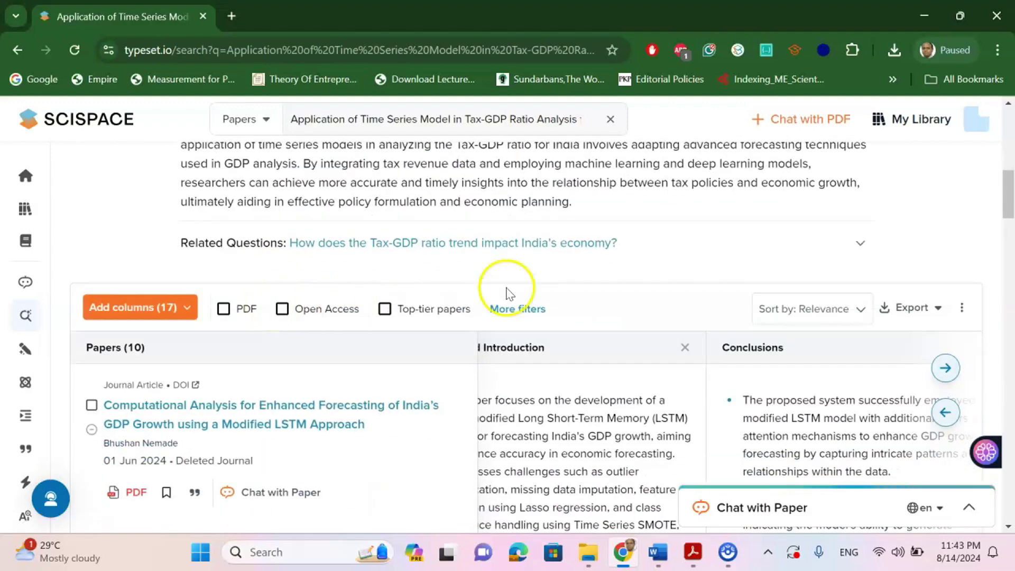
left_click(526, 307)
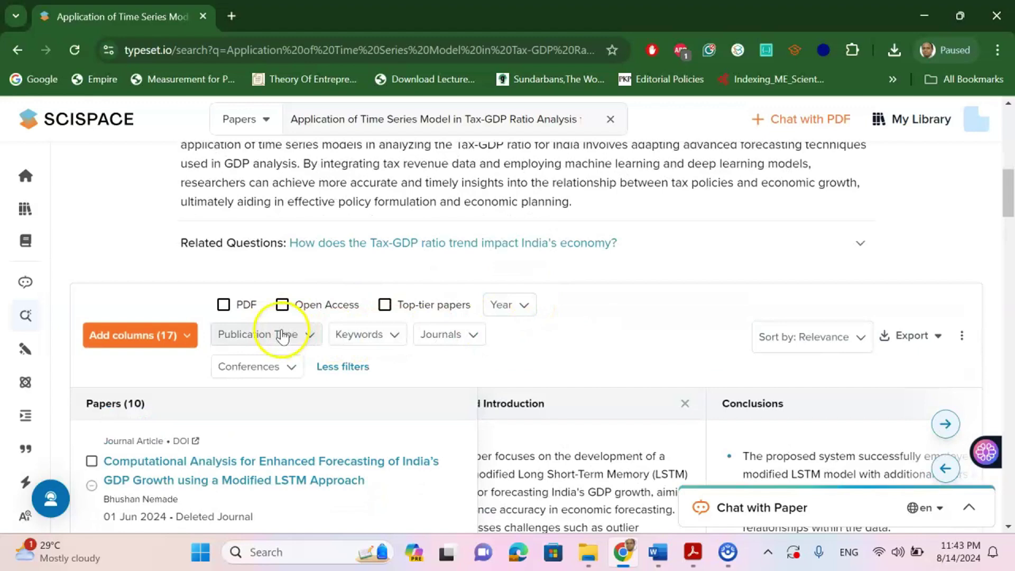
left_click(300, 343)
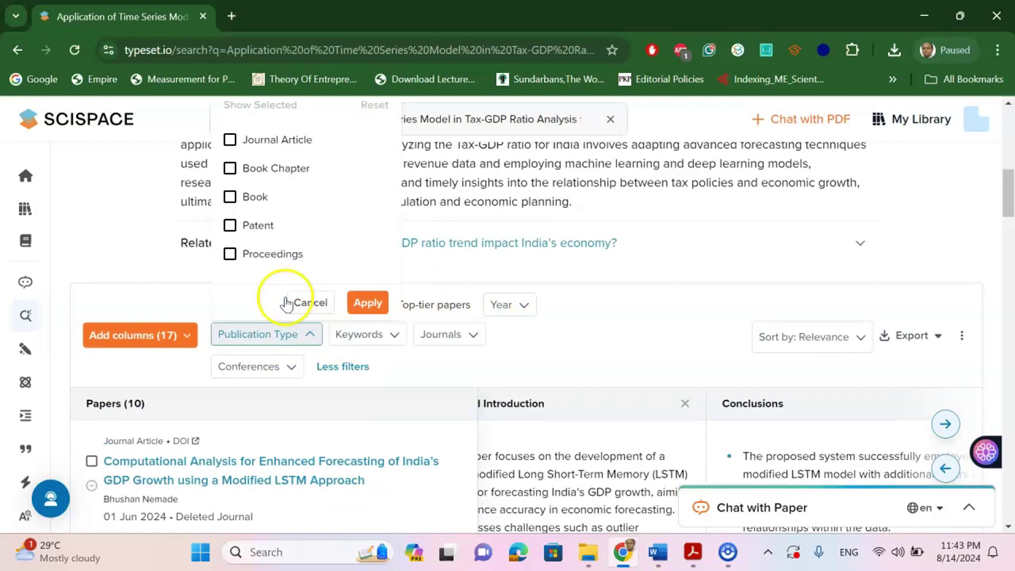
left_click(231, 141)
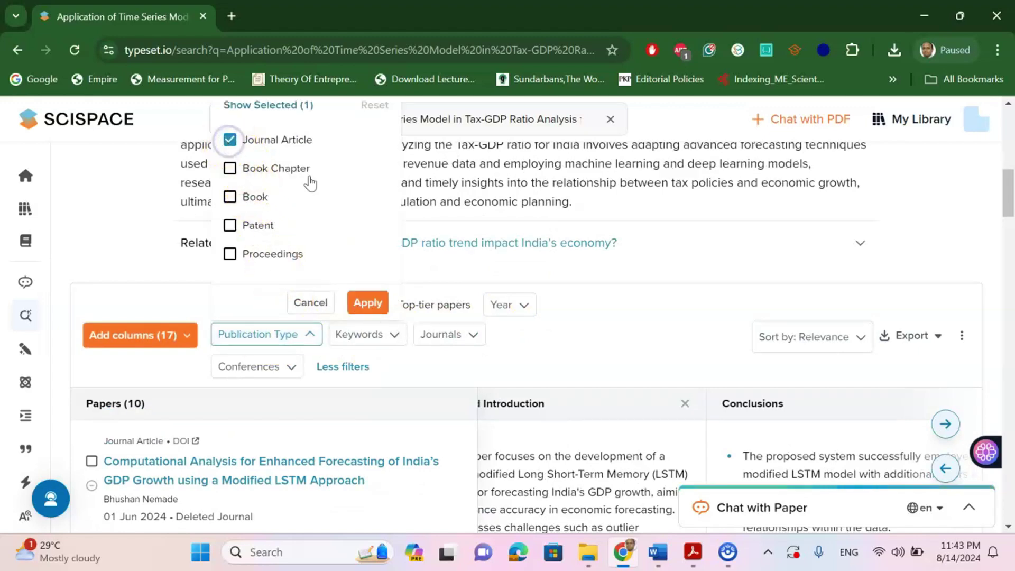
left_click(368, 303)
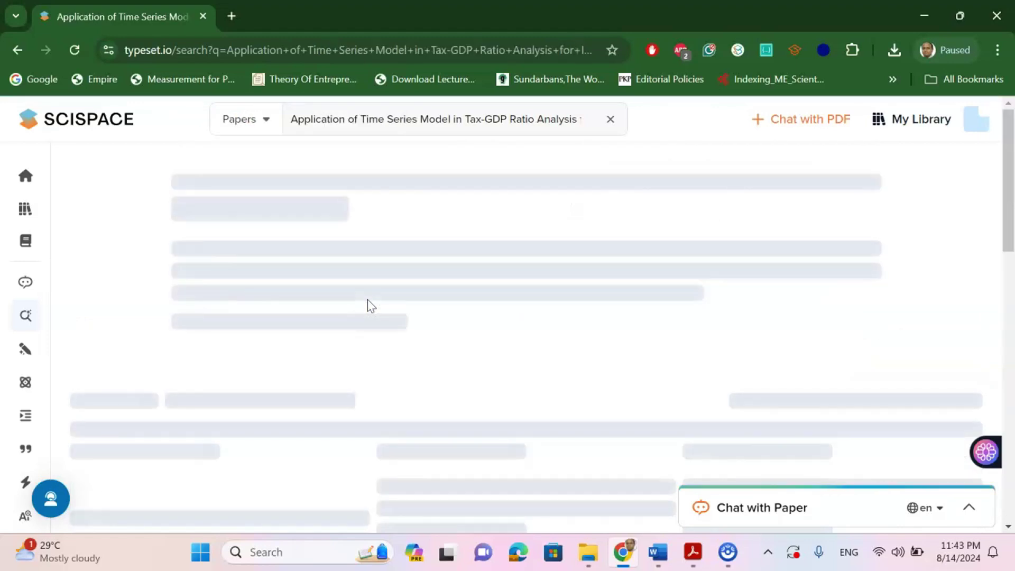
scroll(393, 315, "down", 2)
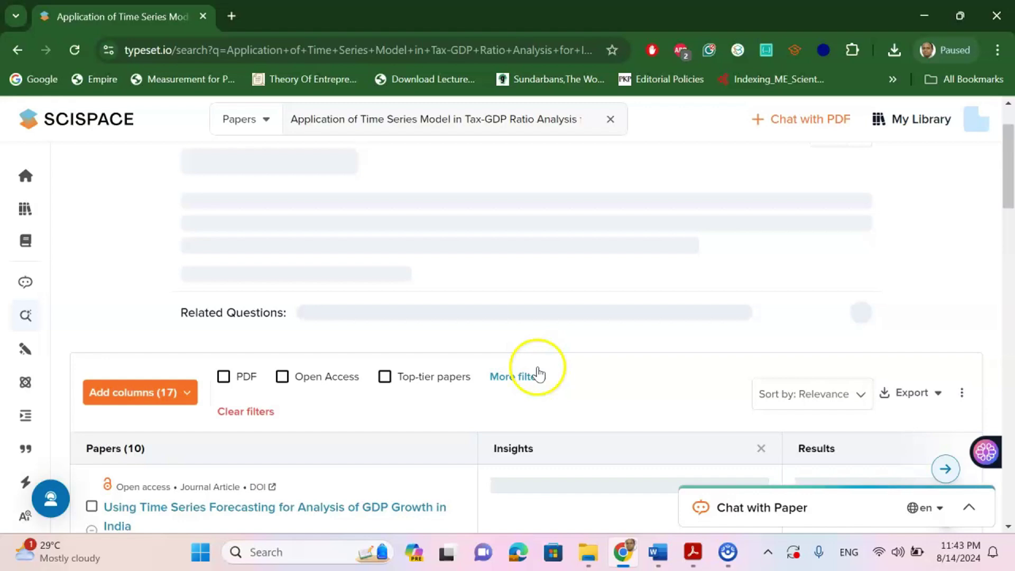
left_click(531, 376)
scroll(433, 324, "down", 4)
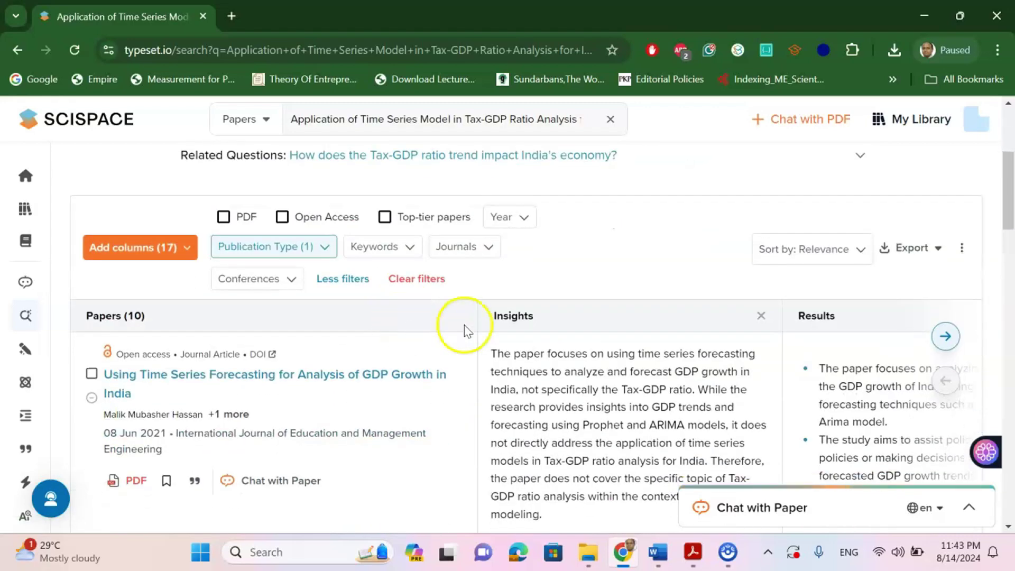
left_click(483, 249)
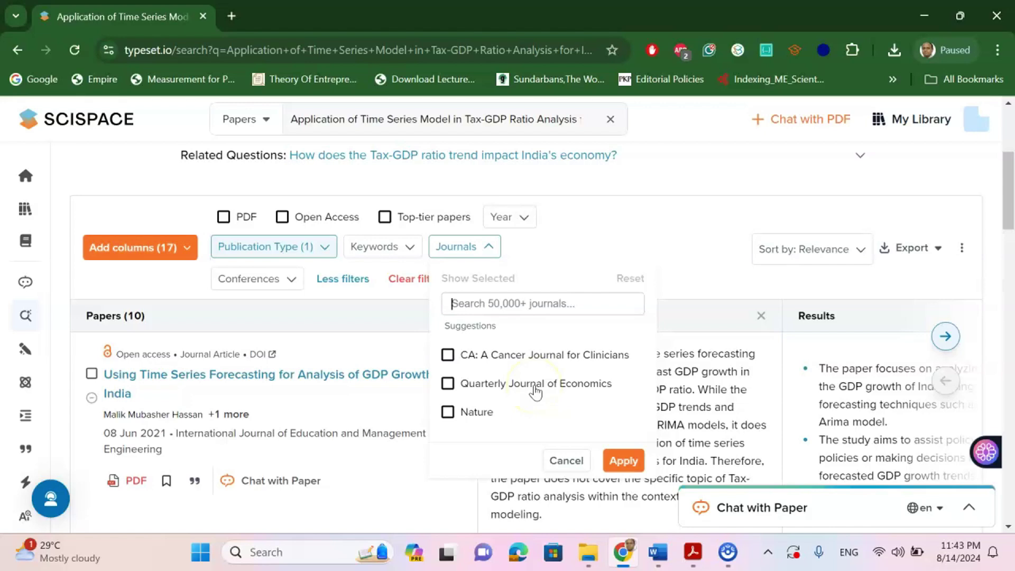
scroll(535, 391, "up", 6)
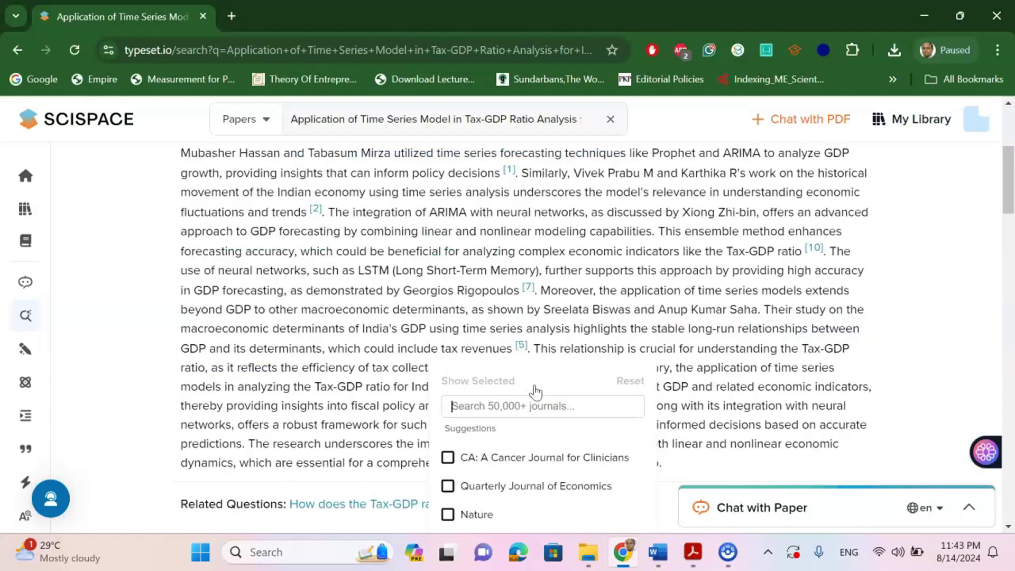
scroll(535, 391, "down", 2)
left_click(507, 333)
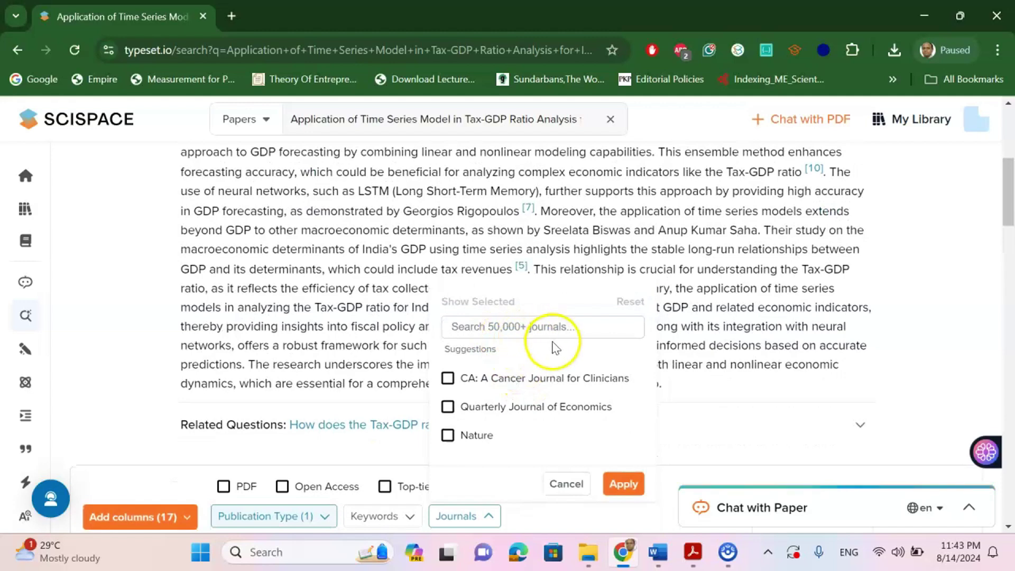
scroll(553, 347, "down", 2)
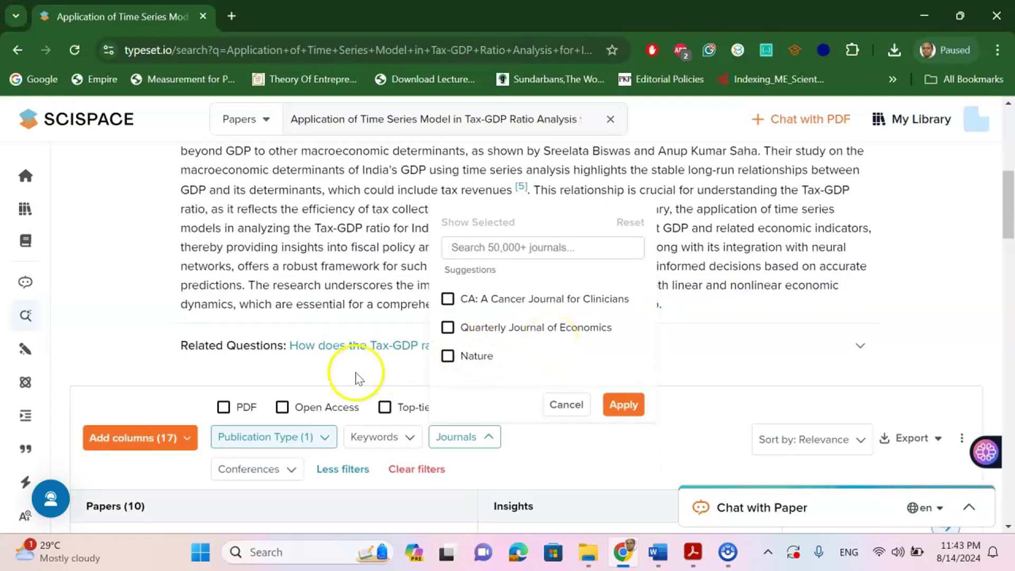
- Apply a Last 5 Years publication-year filter to the results
left_click(379, 372)
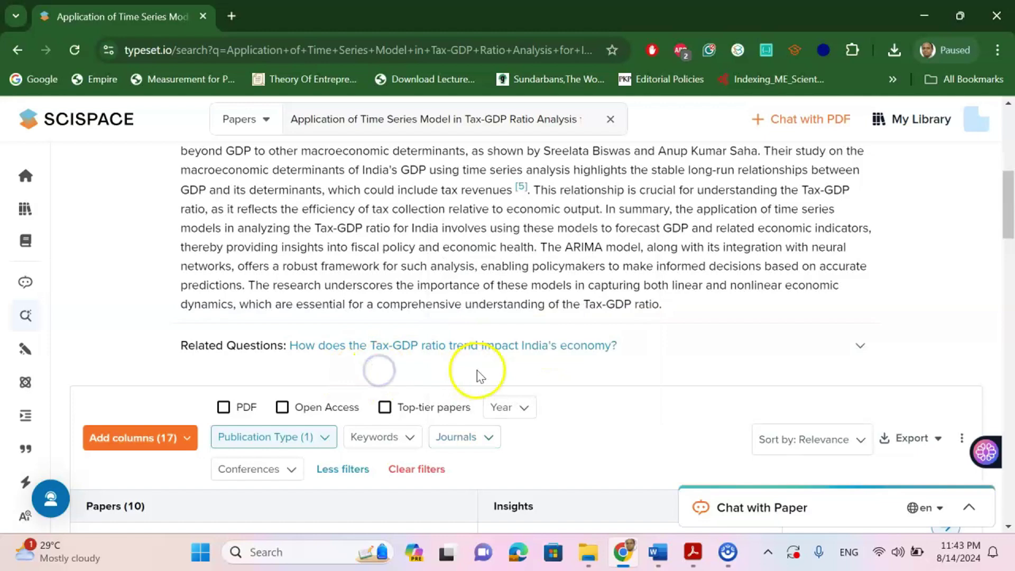
scroll(476, 373, "down", 2)
left_click(518, 333)
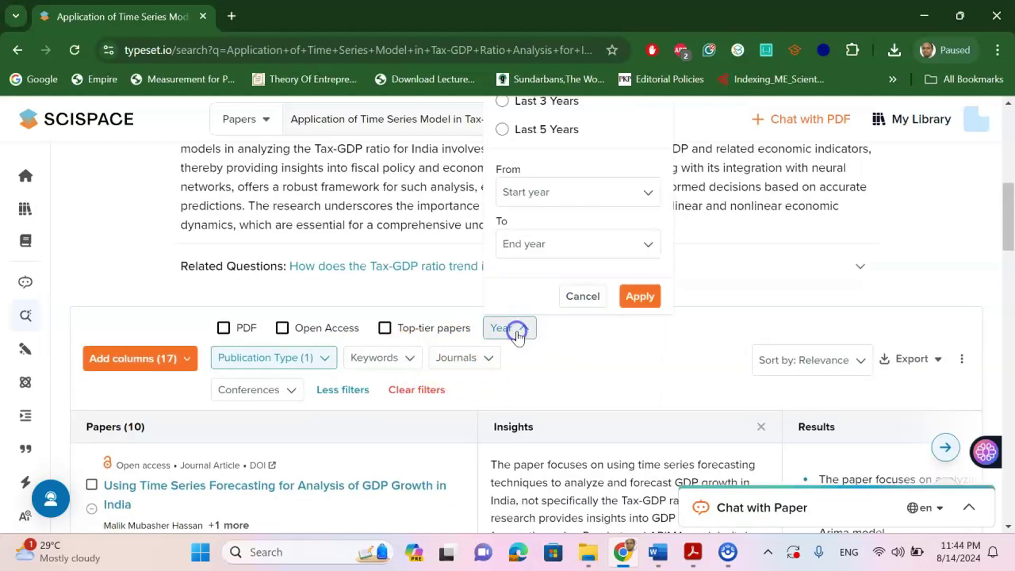
scroll(588, 209, "up", 2)
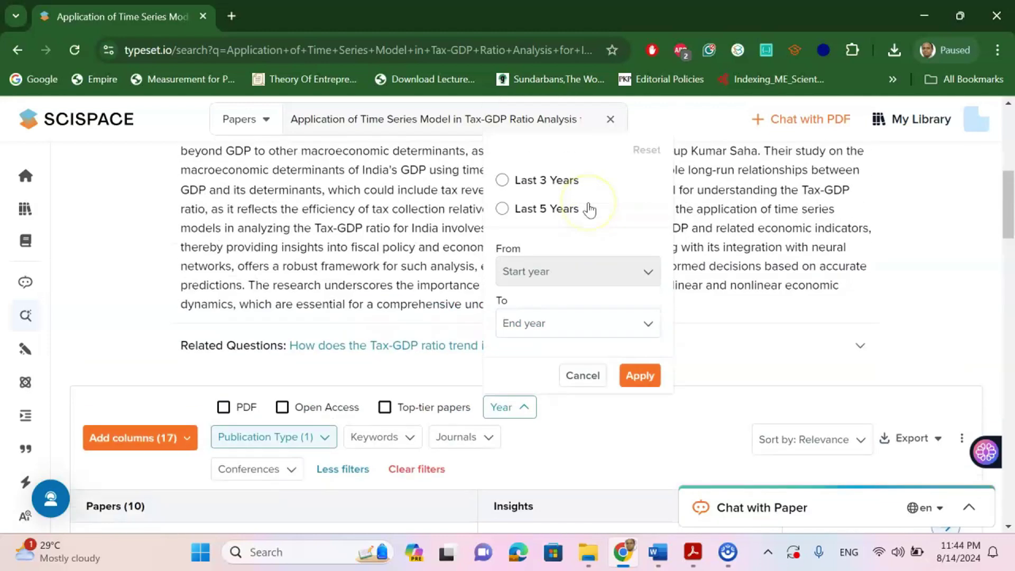
left_click(501, 212)
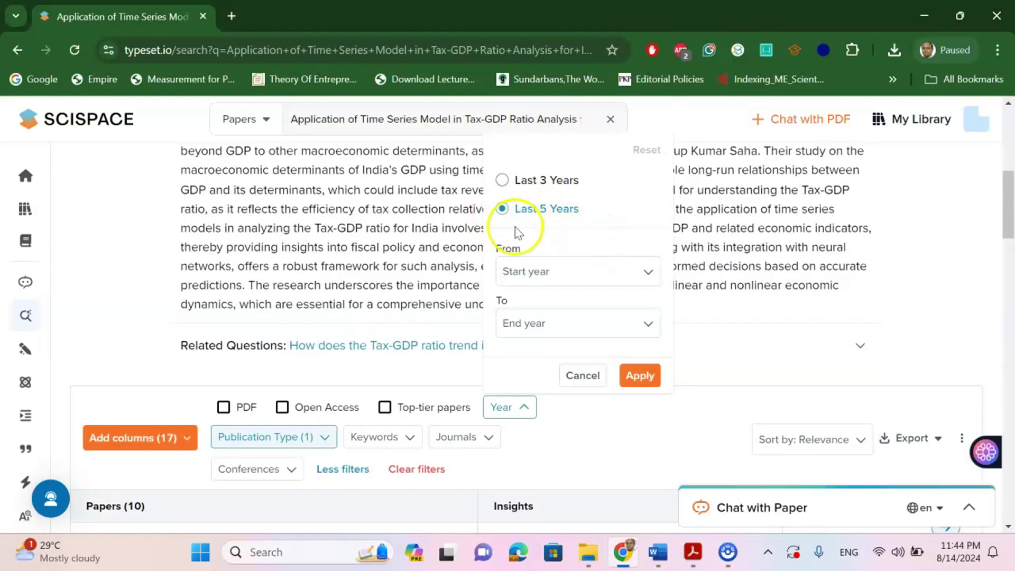
left_click(640, 375)
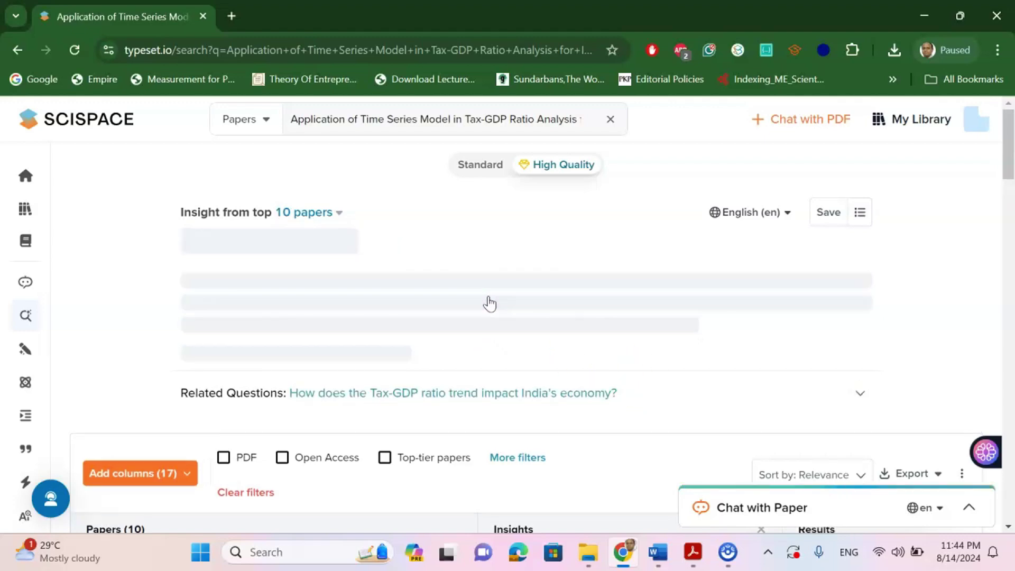
scroll(489, 303, "down", 1)
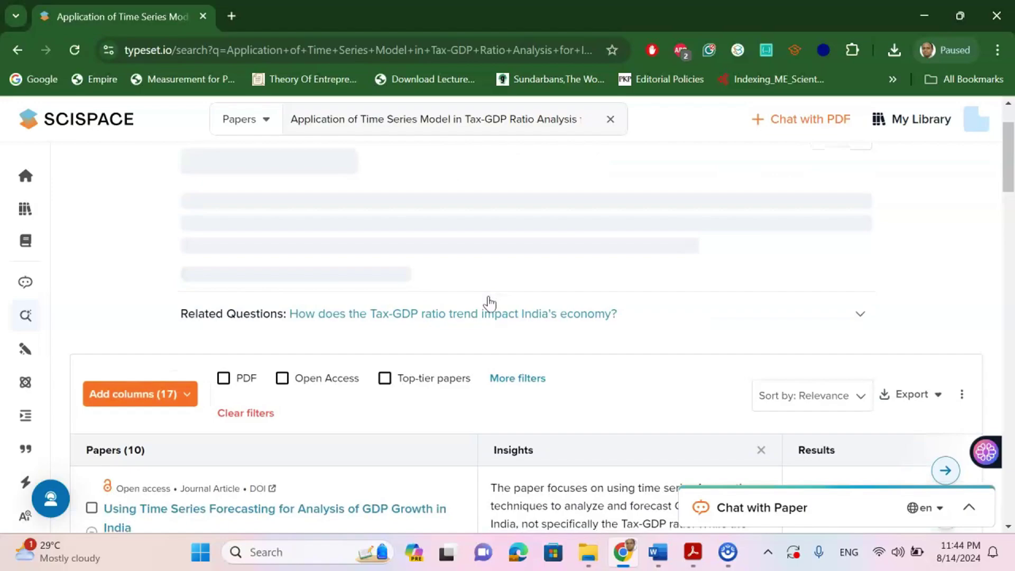
scroll(490, 304, "down", 4)
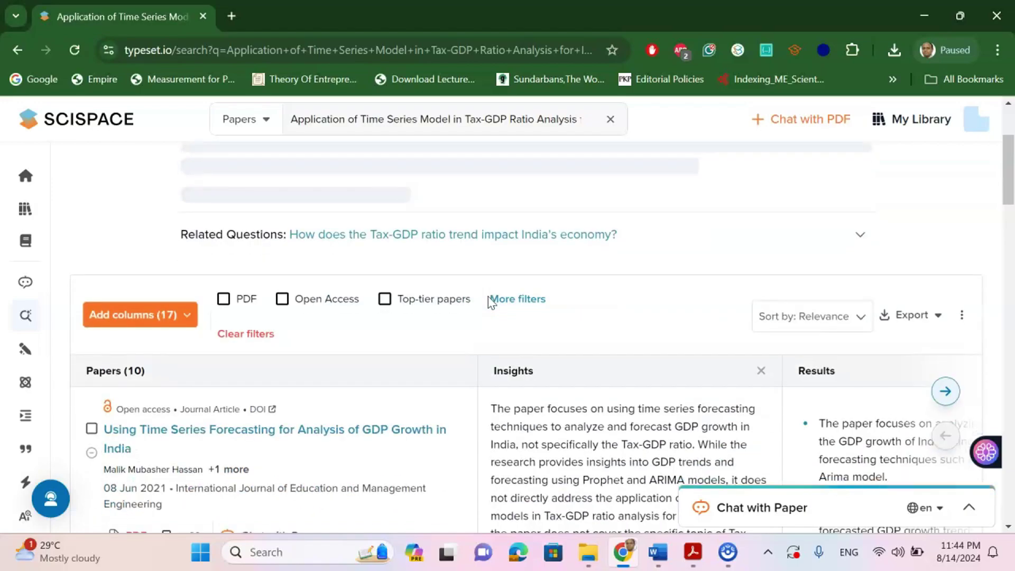
scroll(312, 301, "down", 3)
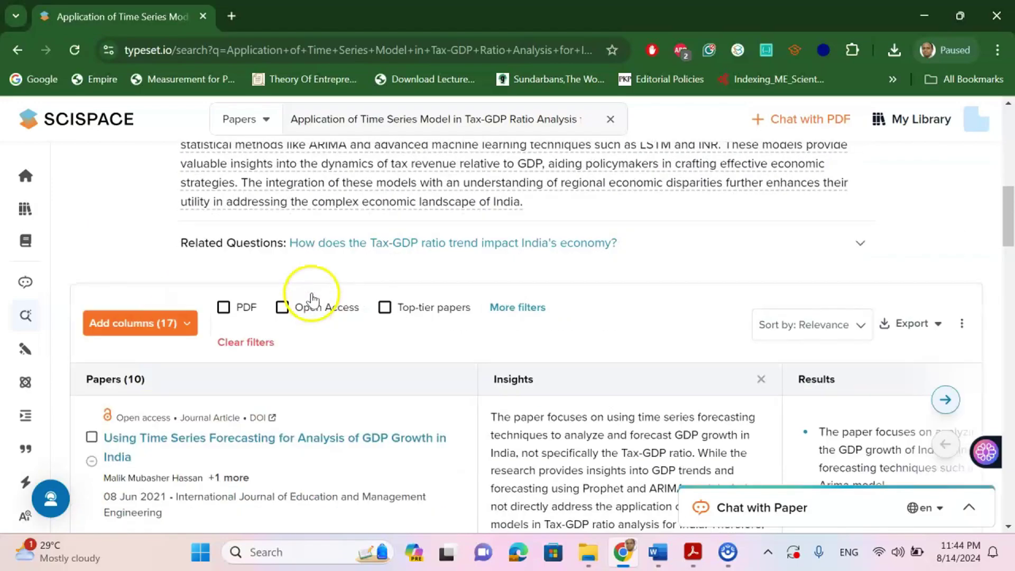
scroll(312, 296, "up", 8)
scroll(324, 284, "down", 1)
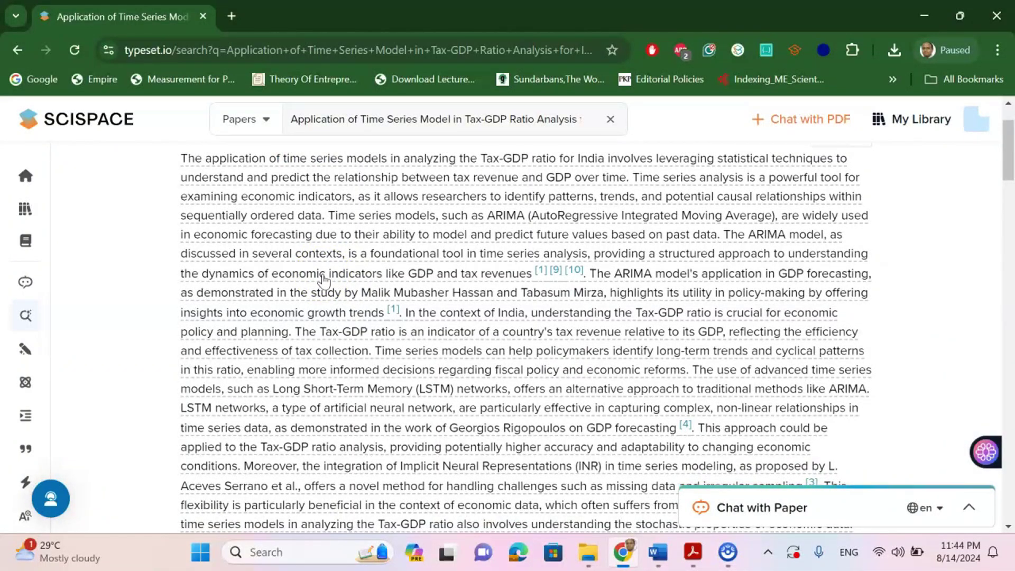
scroll(324, 280, "down", 9)
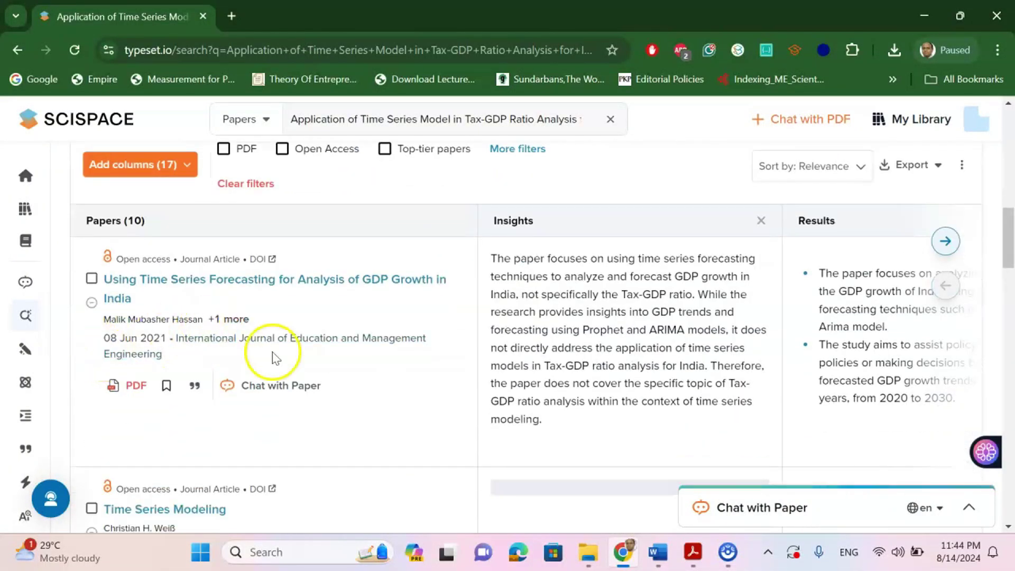
scroll(243, 362, "down", 2)
scroll(175, 317, "down", 3)
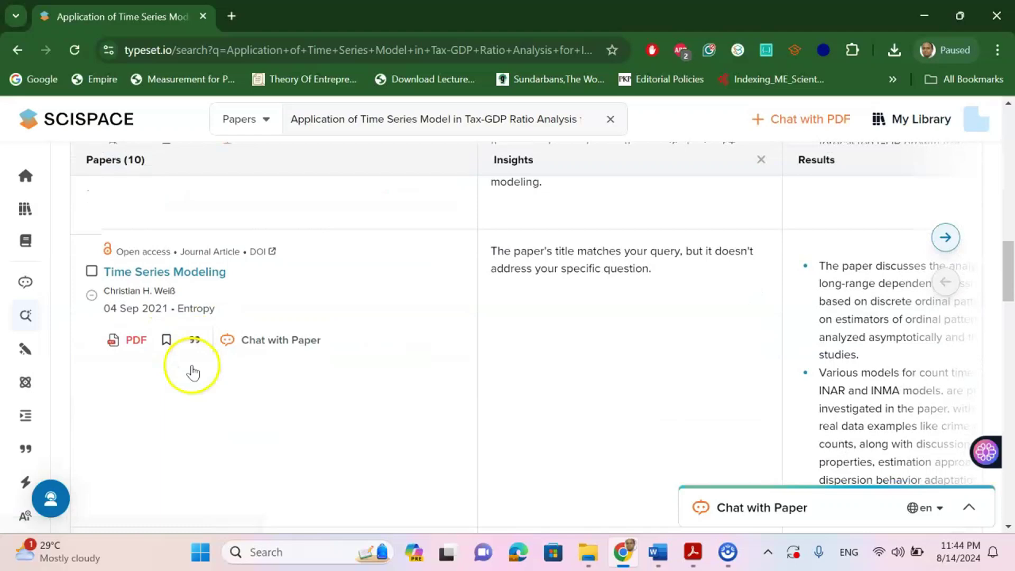
scroll(163, 325, "down", 3)
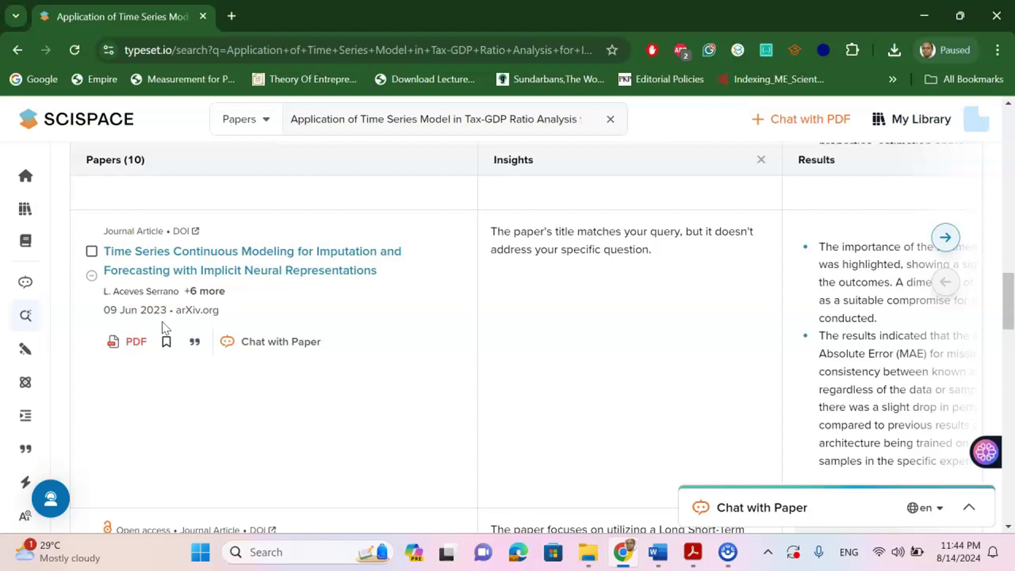
scroll(167, 328, "up", 6)
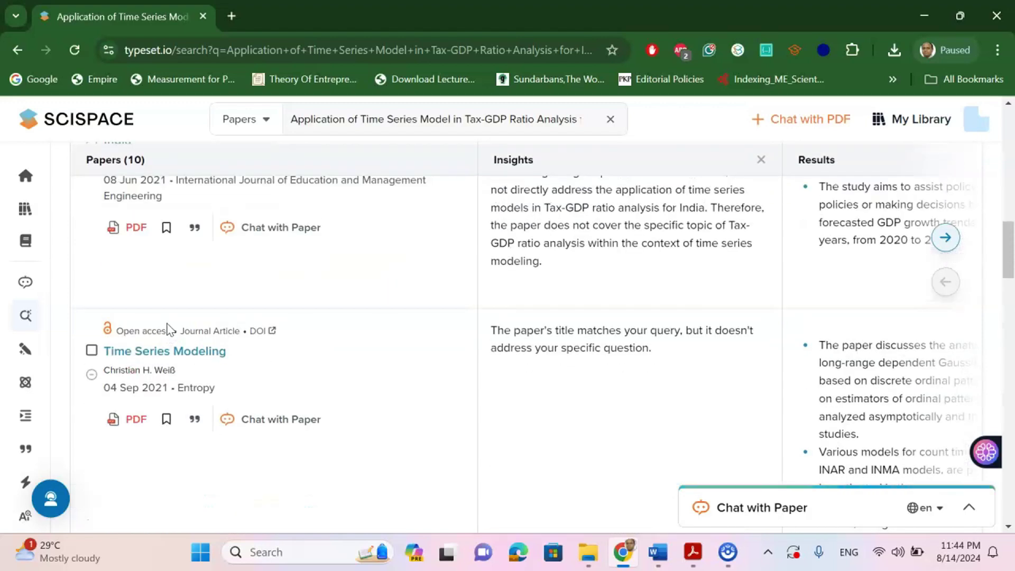
scroll(169, 329, "up", 3)
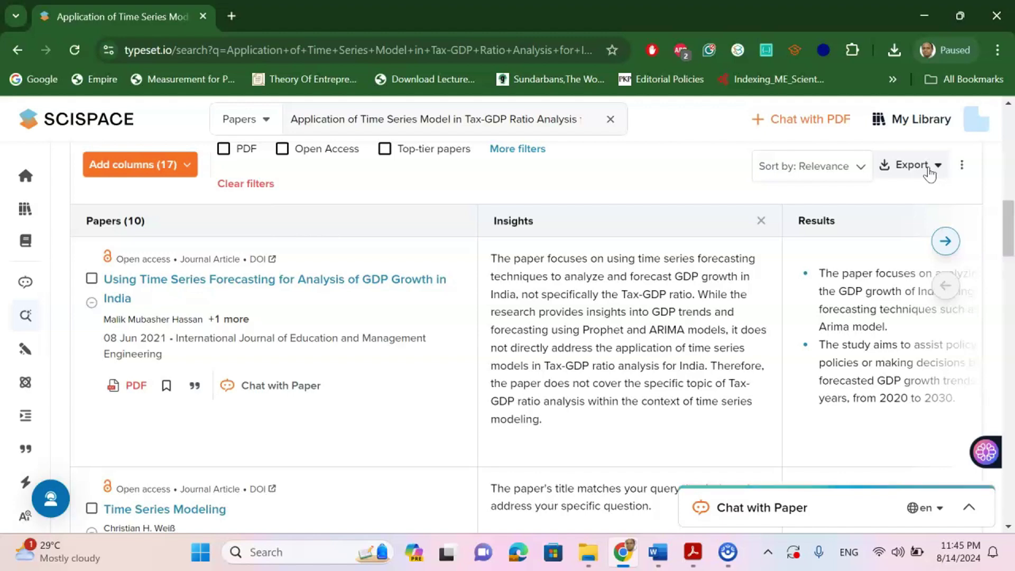
- Export the 10-paper results table as an Excel (xlsx) file
left_click(929, 169)
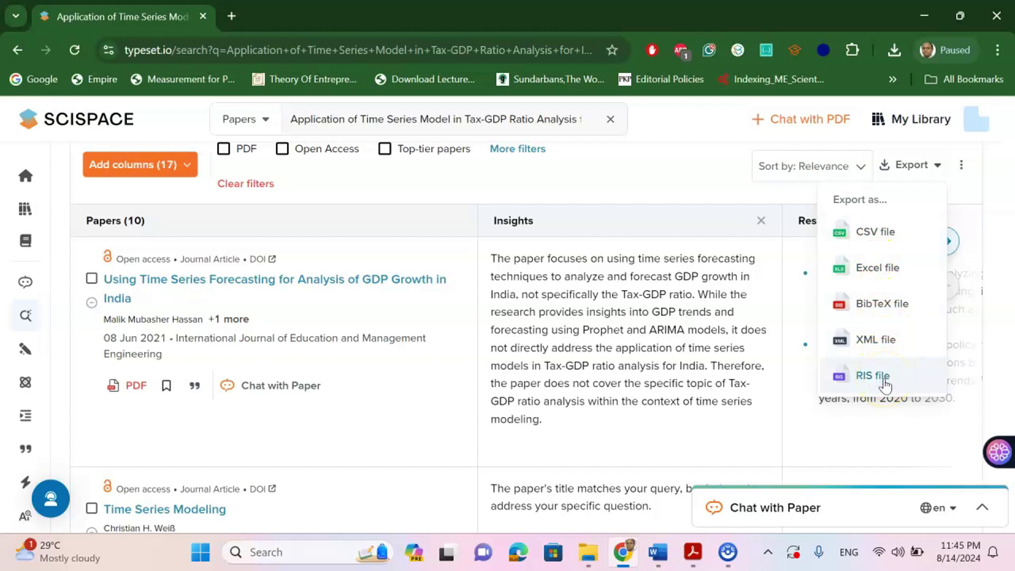
left_click(883, 269)
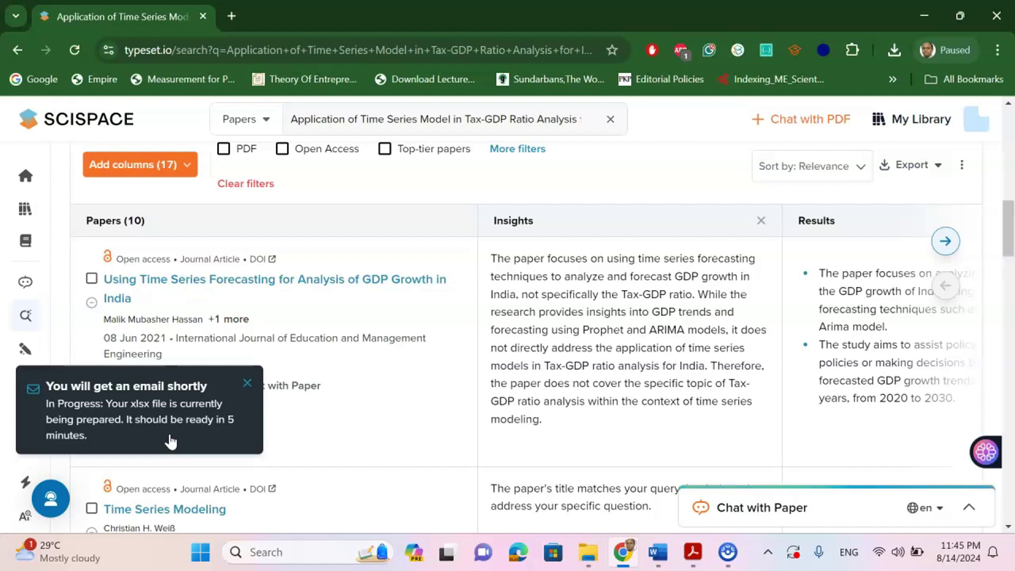
left_click(511, 350)
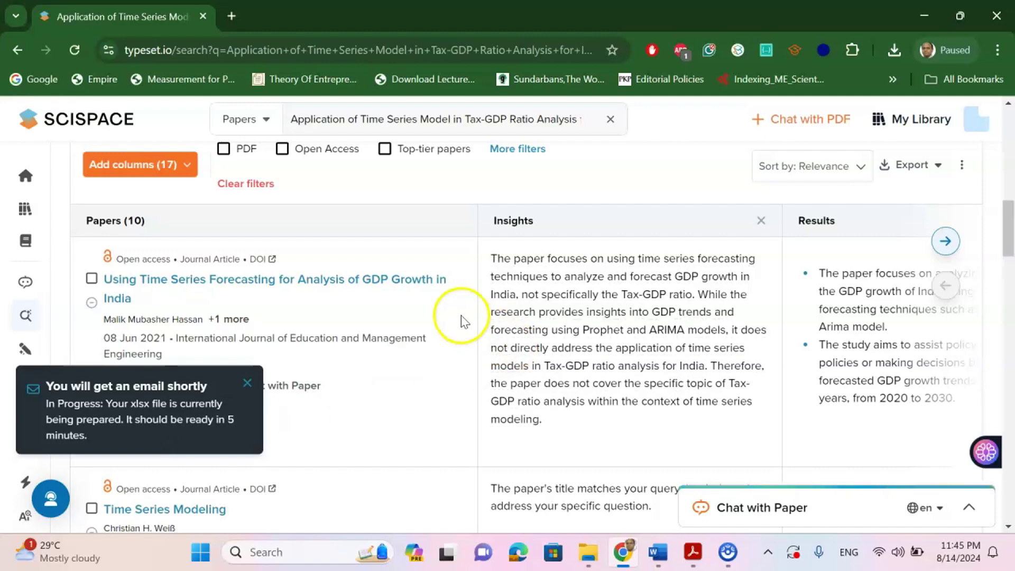
- Open a chat on 'Using Time Series Forecasting for Analysis of GDP Growth in India'
scroll(460, 317, "down", 1)
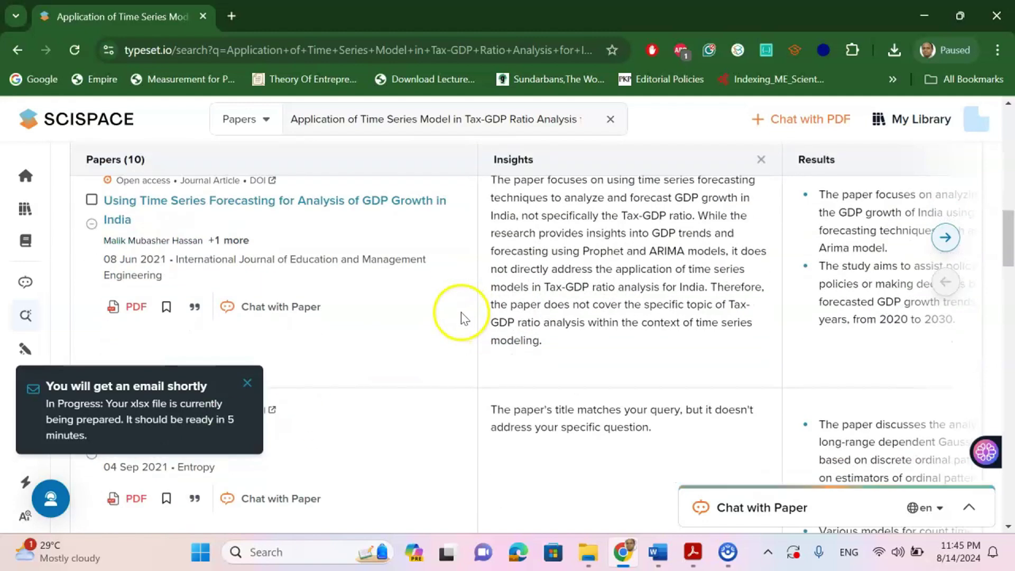
right_click(278, 313)
scroll(306, 204, "down", 3)
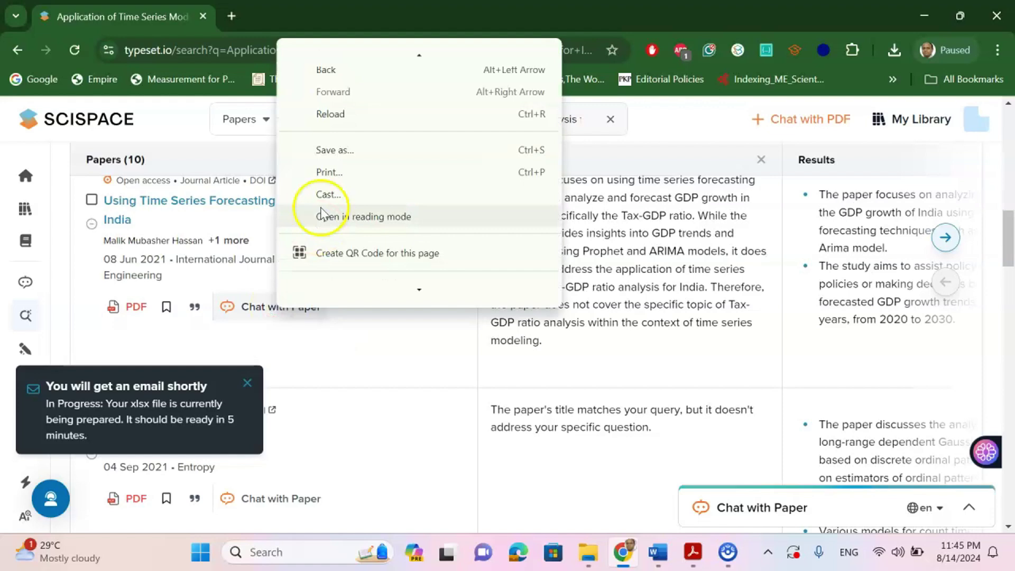
left_click(261, 307)
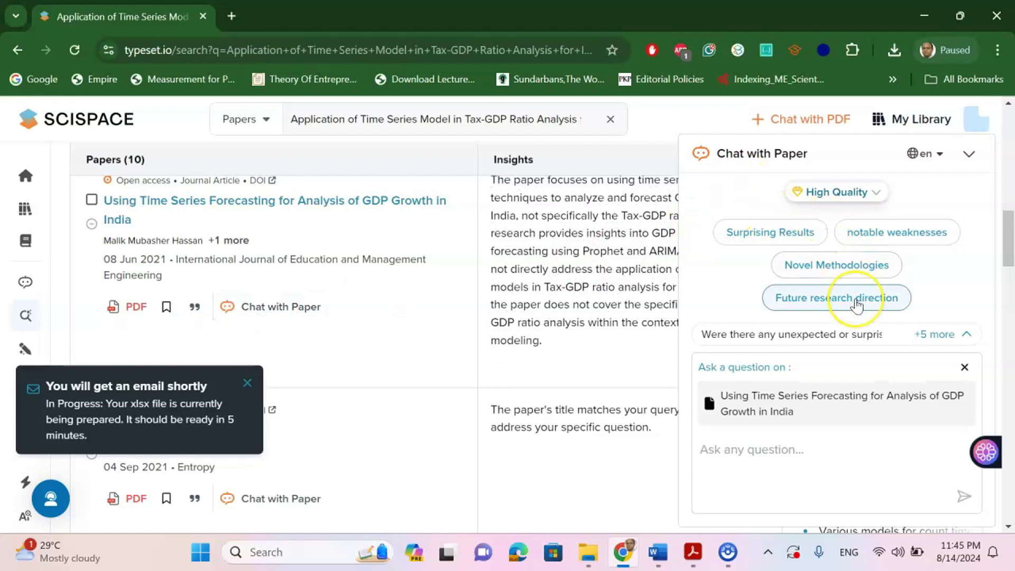
- Expand the +5 more suggested questions for the paper
scroll(261, 220, "up", 2)
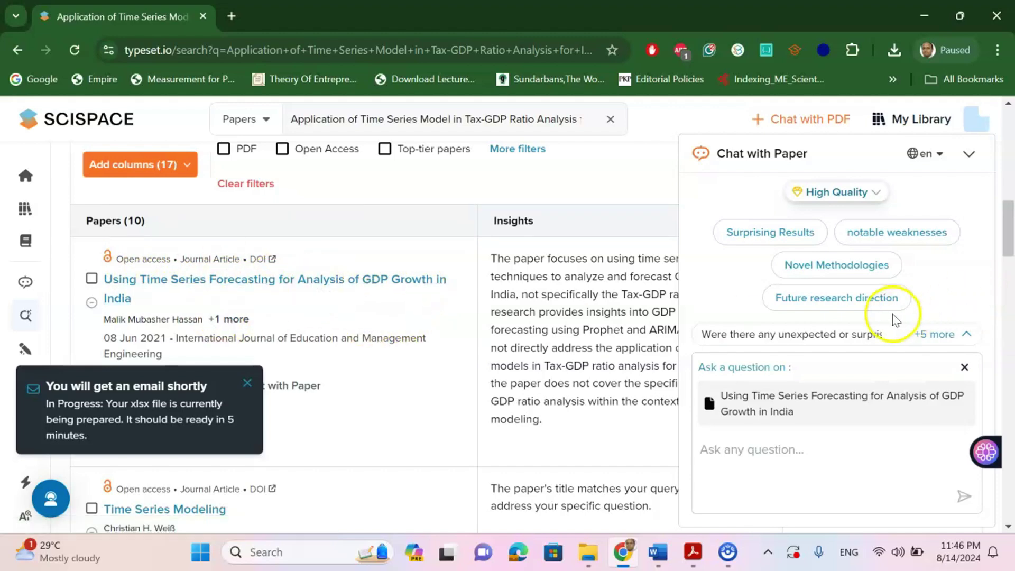
scroll(873, 352, "down", 2)
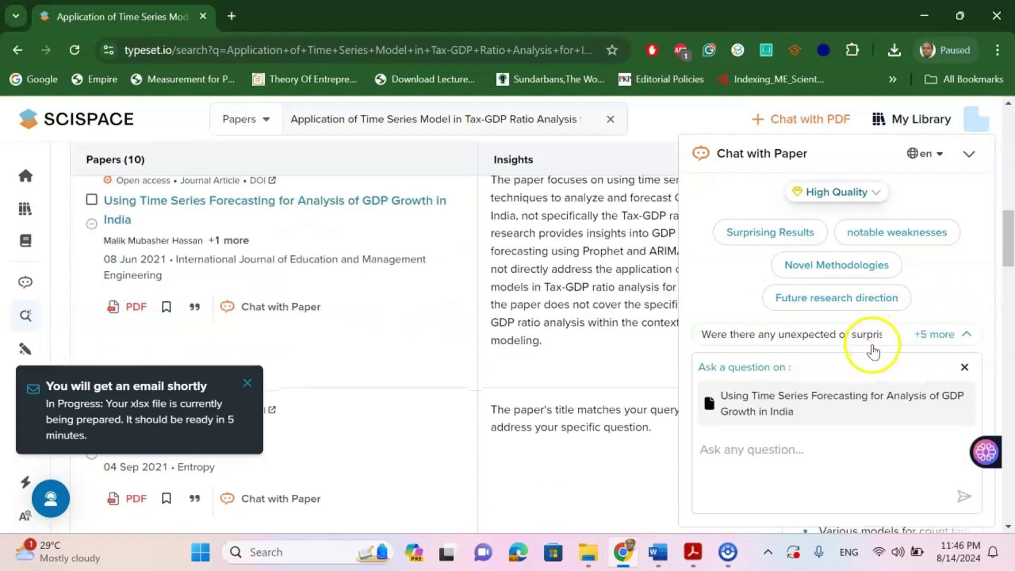
left_click(938, 337)
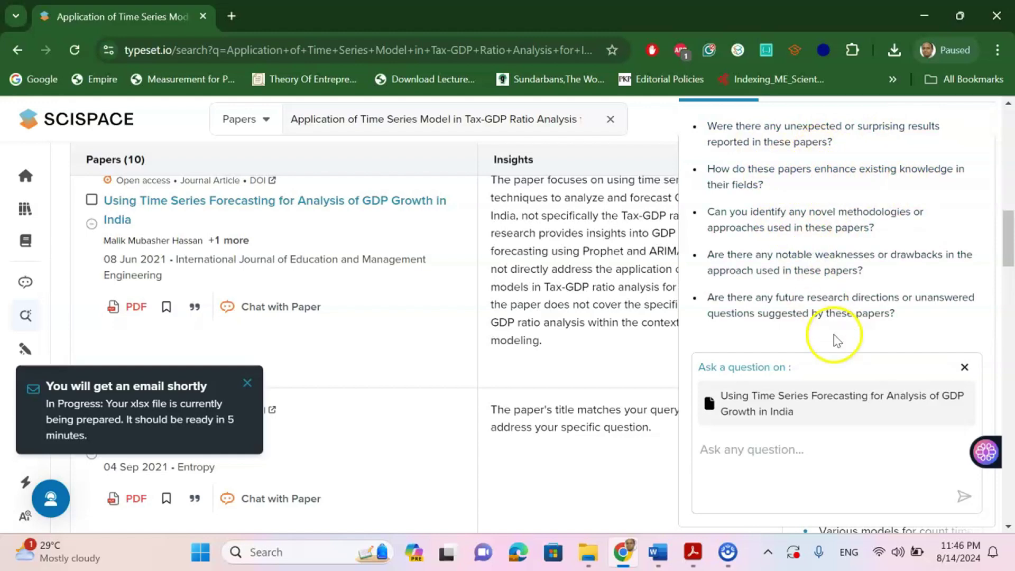
left_click(754, 445)
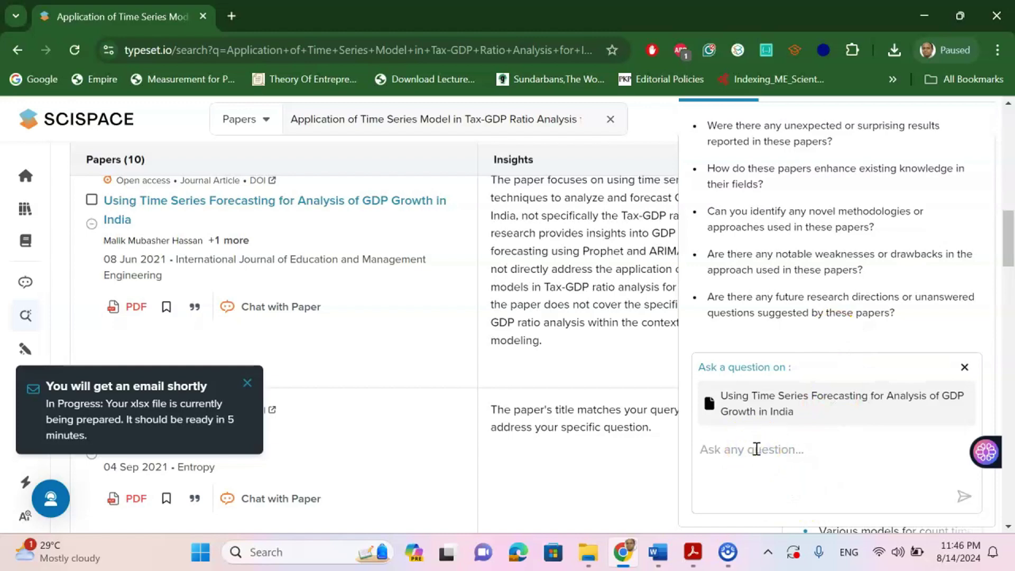
- On the paper's own page, ask the suggested 'Limitations of this paper' question
left_click(333, 201)
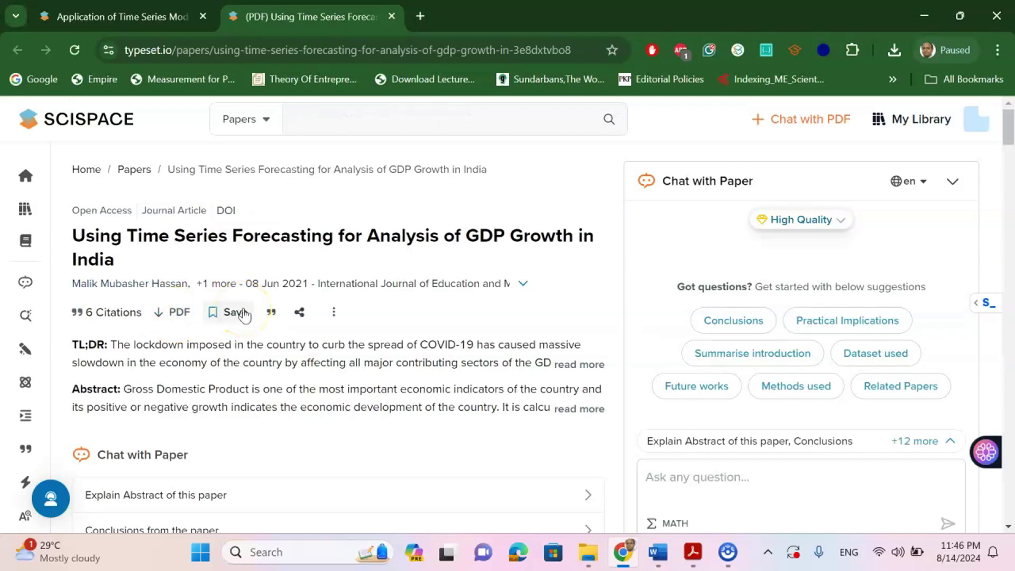
scroll(845, 349, "down", 1)
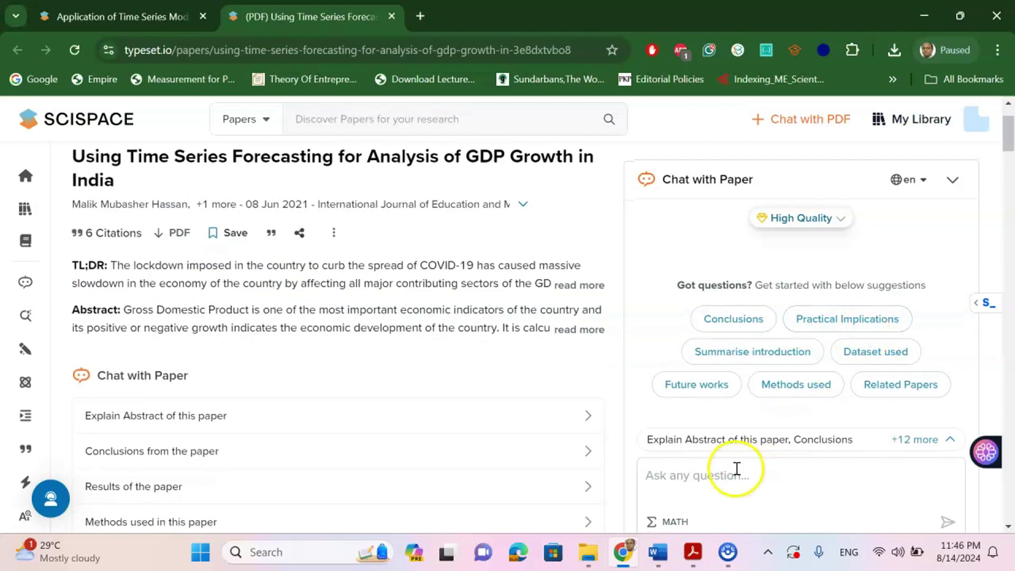
left_click(915, 440)
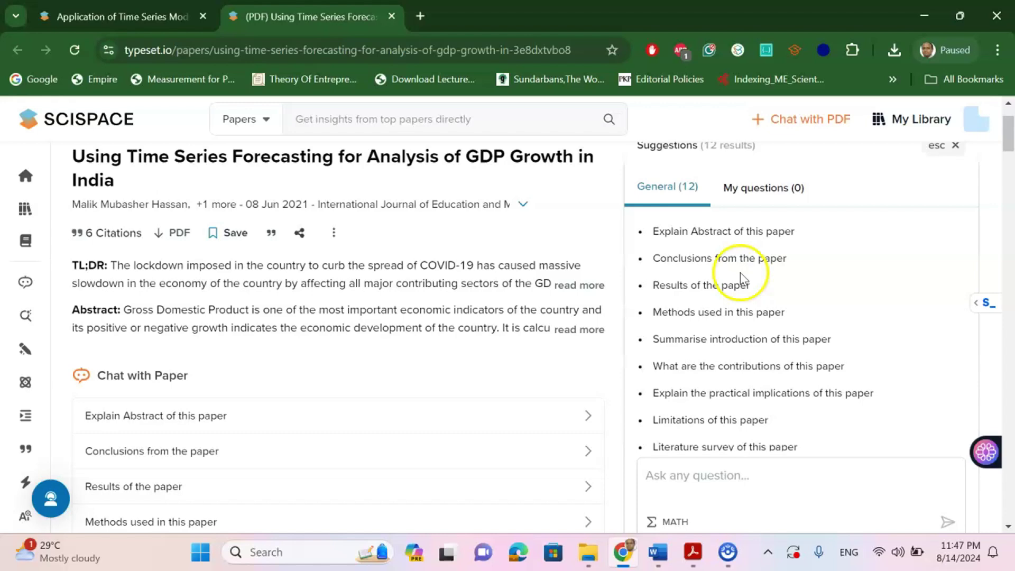
scroll(729, 280, "down", 3)
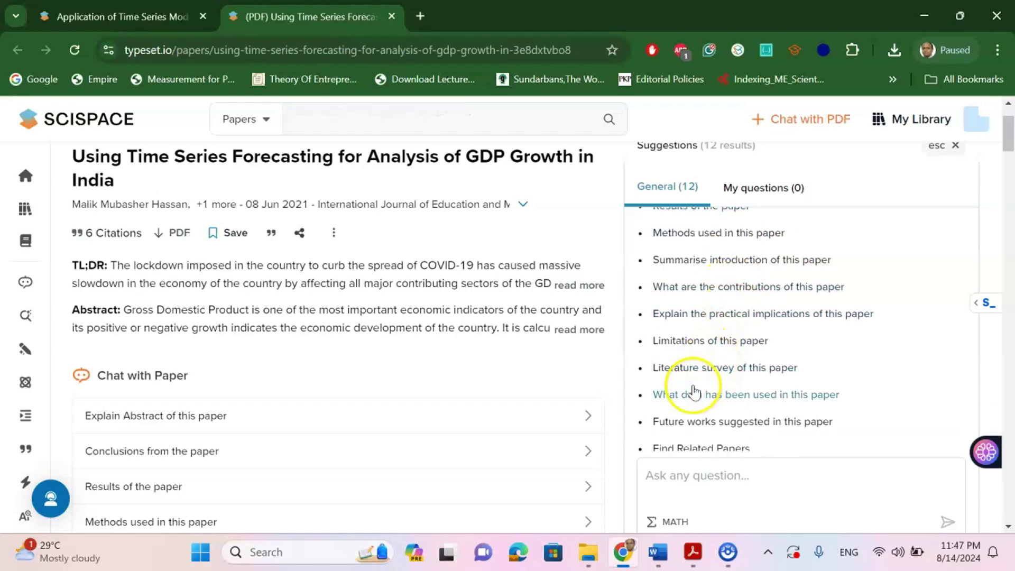
left_click(715, 343)
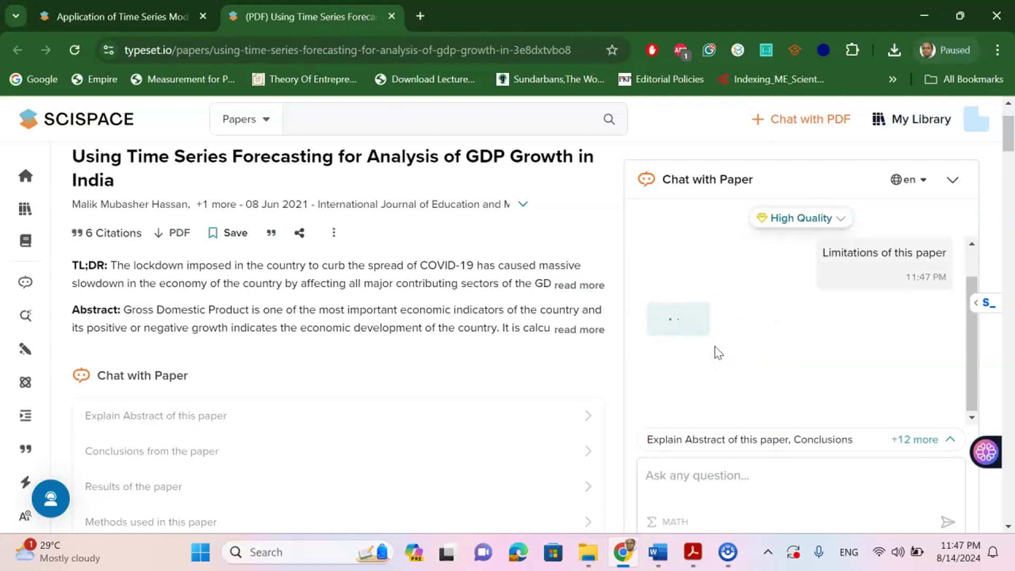
left_click(761, 353)
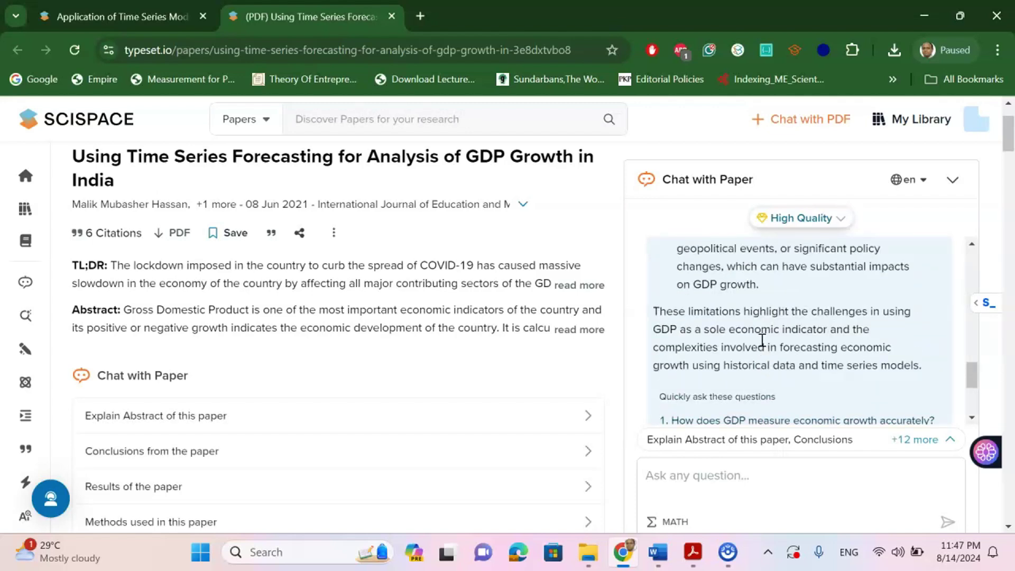
- Switch back to the Tax-GDP search results tab and dismiss the email notification
left_click(122, 16)
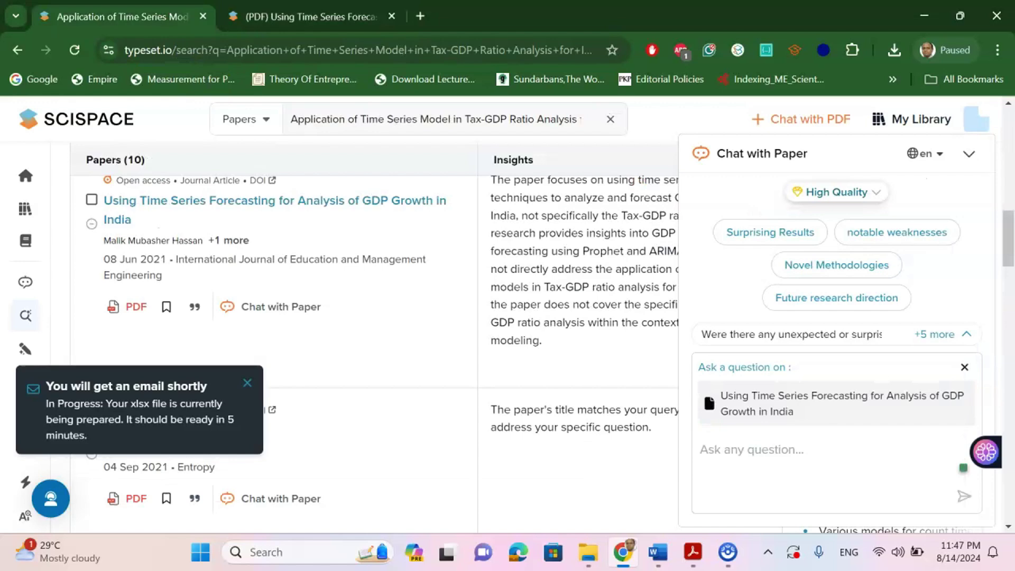
left_click(108, 243)
left_click(245, 384)
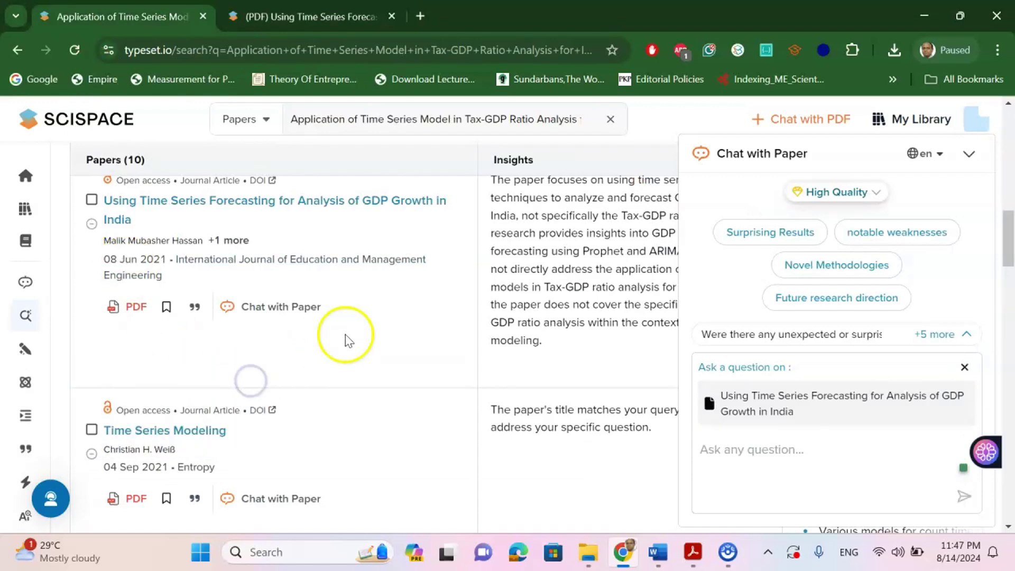
mouse_move(20, 264)
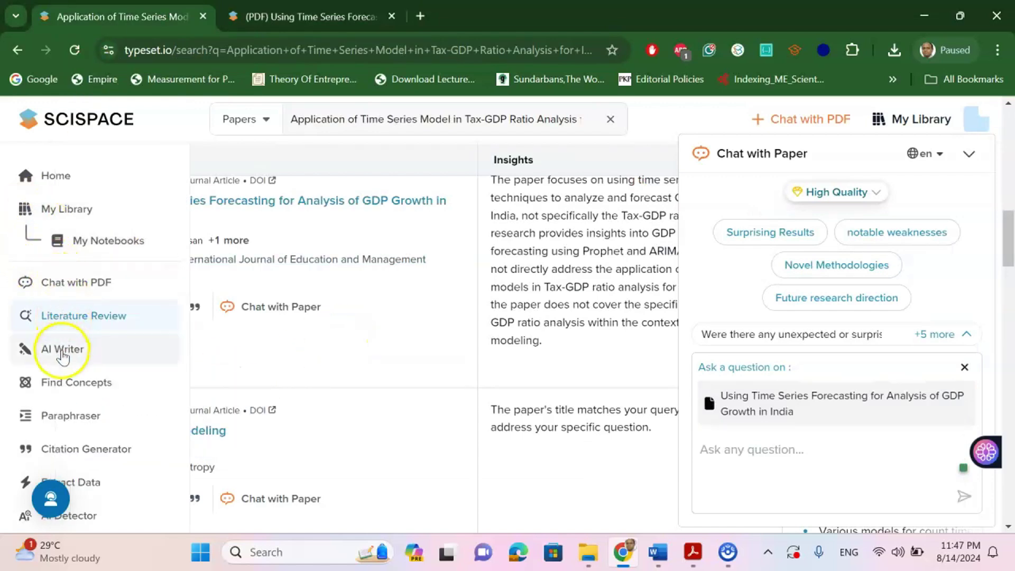
- Open the AI Writer and scroll through its sample Hawking Radiation document with AI-completed text
left_click(62, 355)
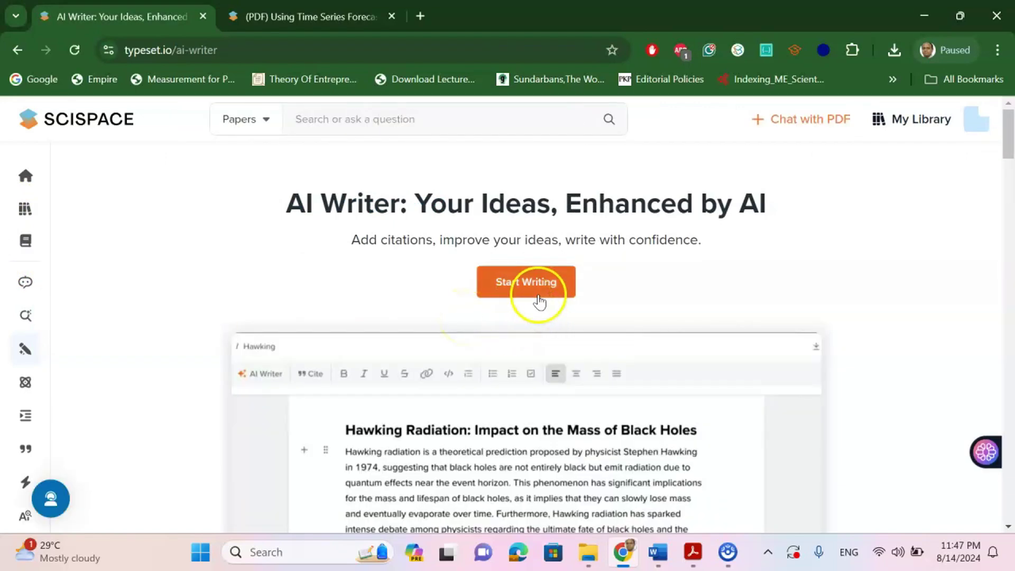
scroll(509, 328, "down", 3)
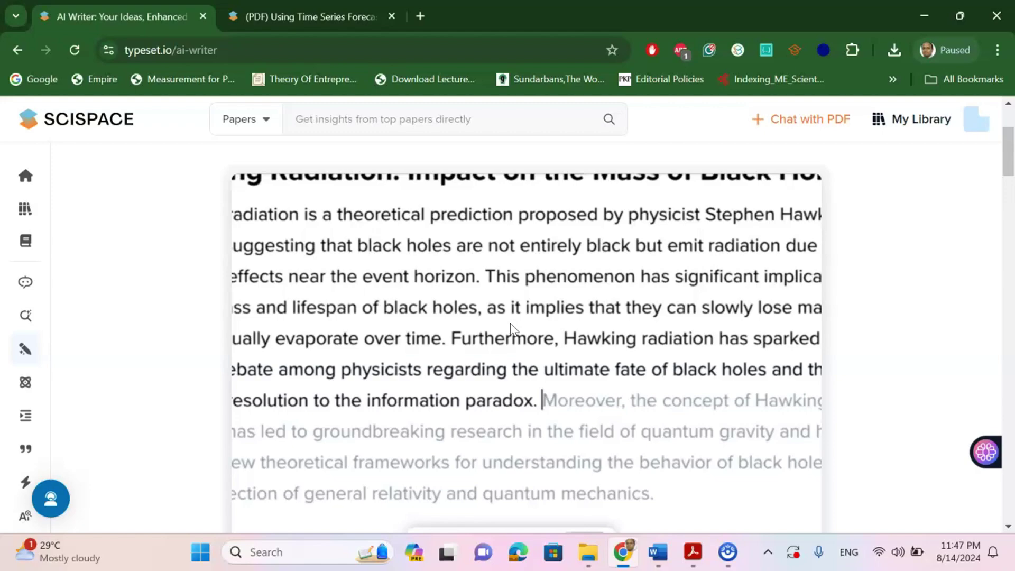
mouse_move(23, 212)
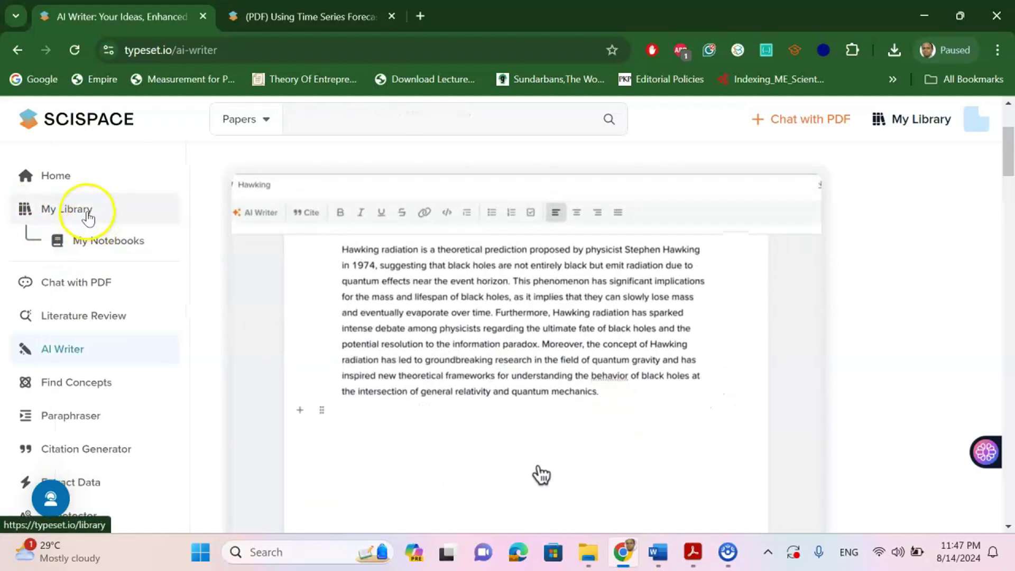
- Browse My Library's 18 files, including the Untitled Notebook and the QAEF proof PDF
left_click(84, 211)
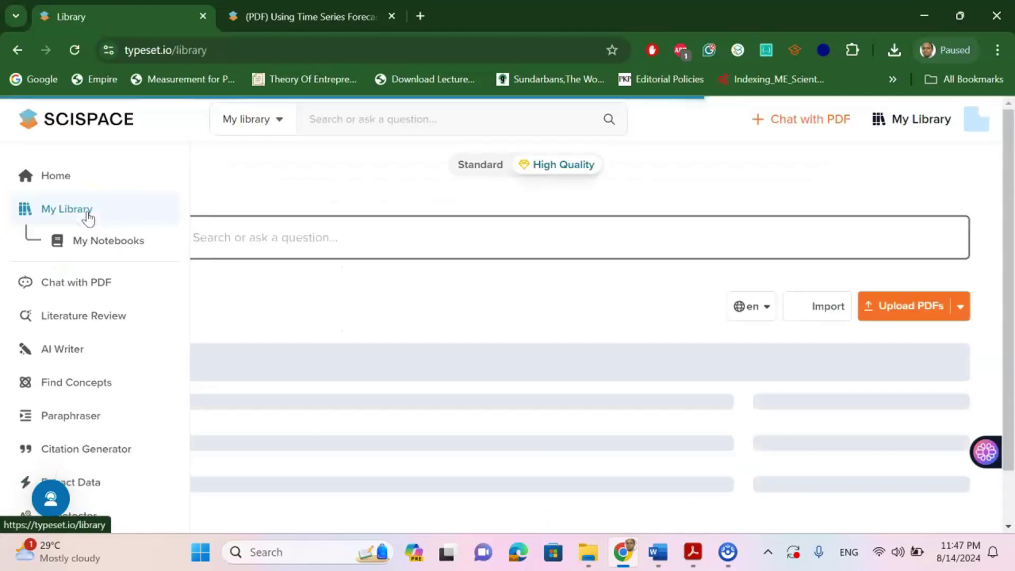
left_click(554, 223)
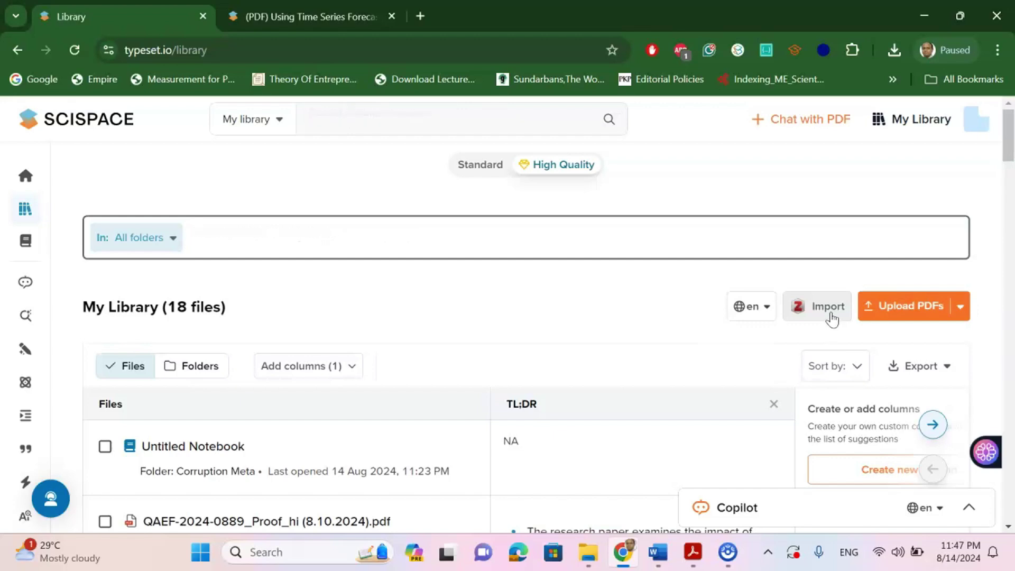
left_click(828, 311)
mouse_move(37, 165)
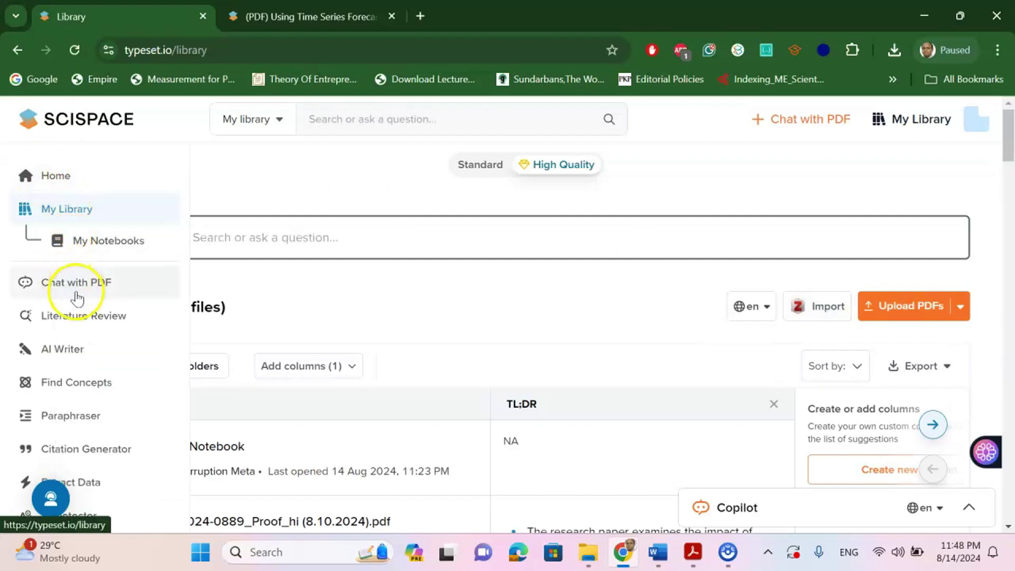
- Start a new AI Writer notebook and prompt the AI with the pasted Tax-GDP manuscript title
left_click(73, 348)
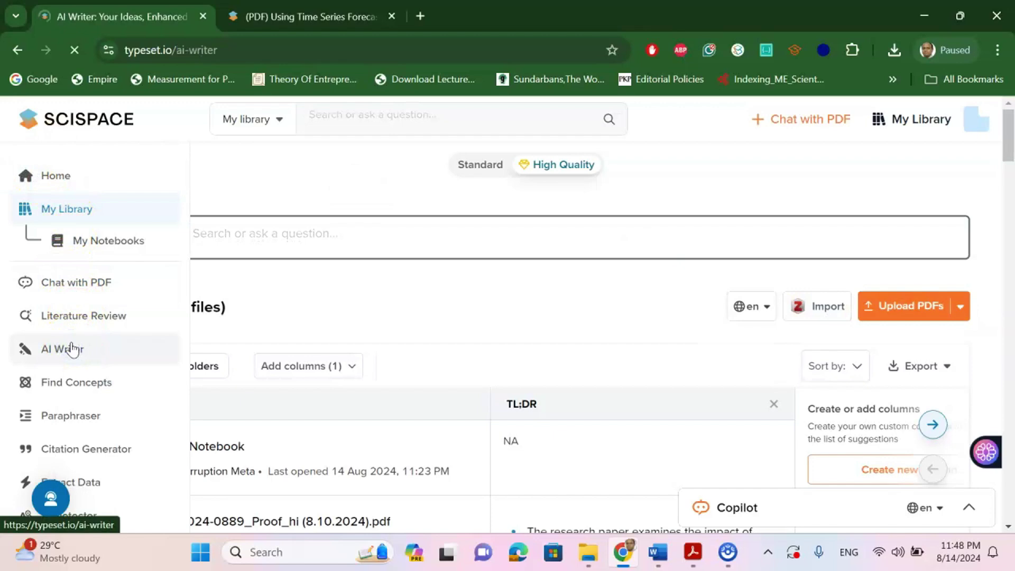
left_click(525, 293)
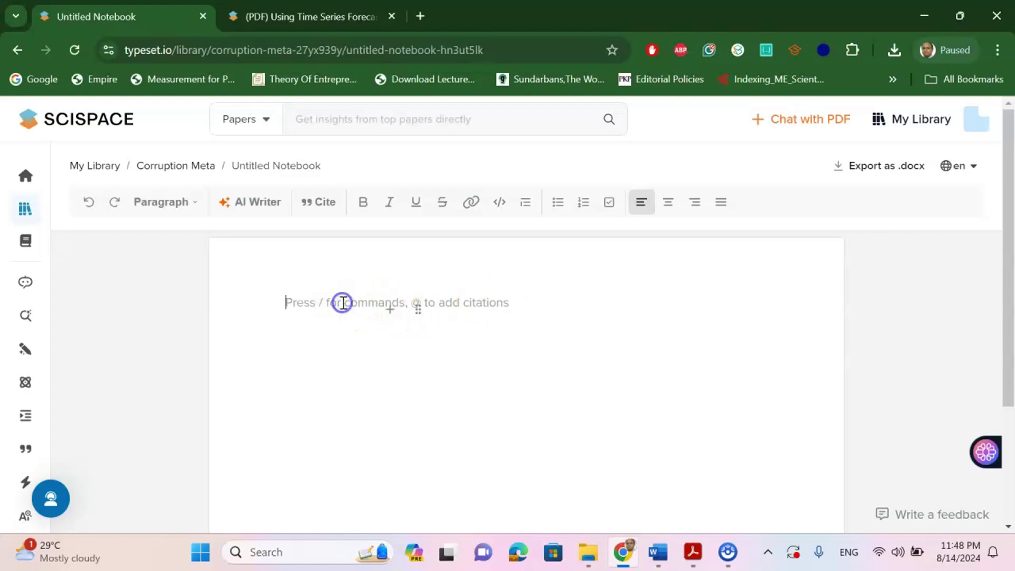
left_click(315, 309)
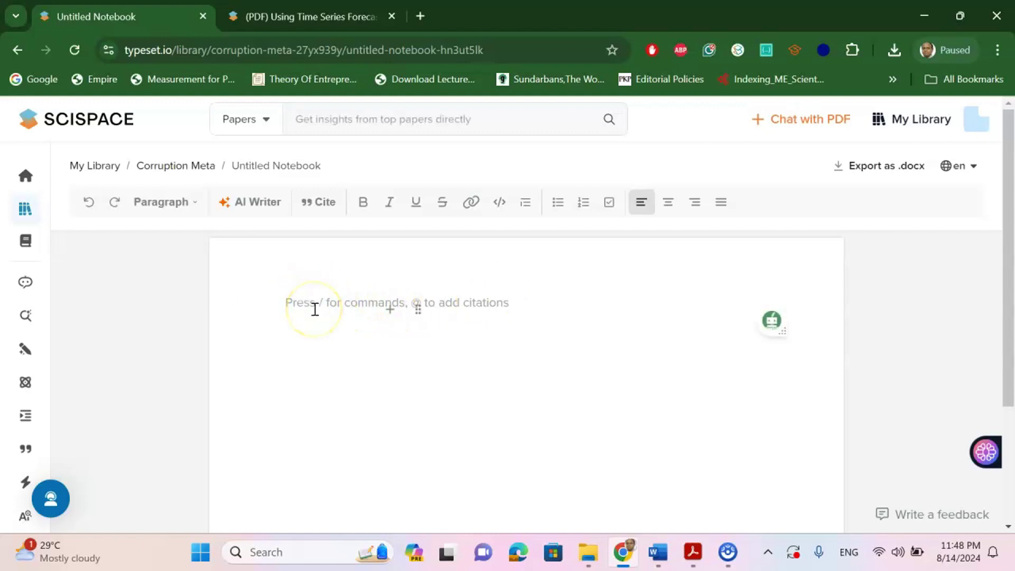
key("space")
left_click(337, 335)
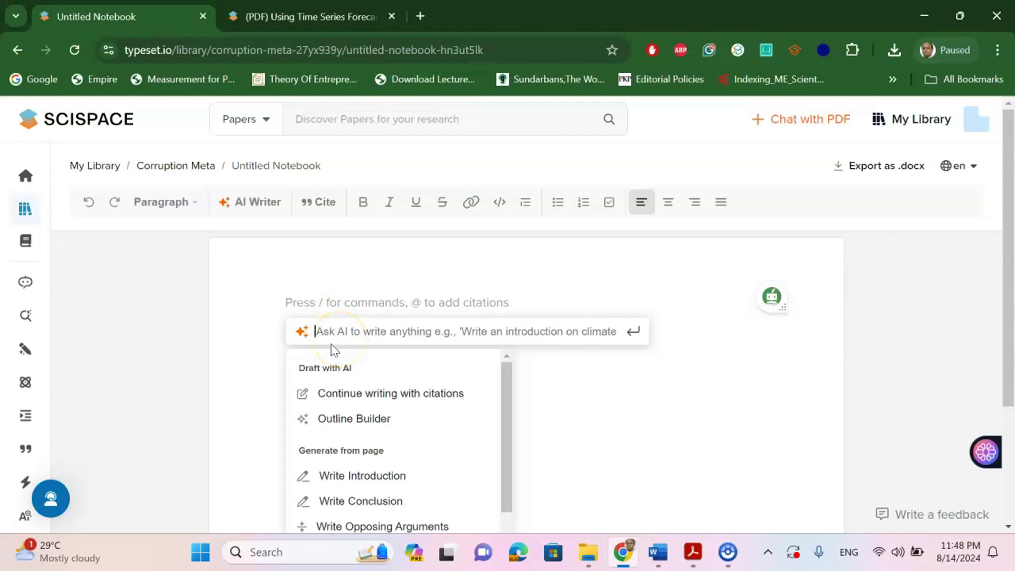
left_click(481, 327)
key("ctrl+v")
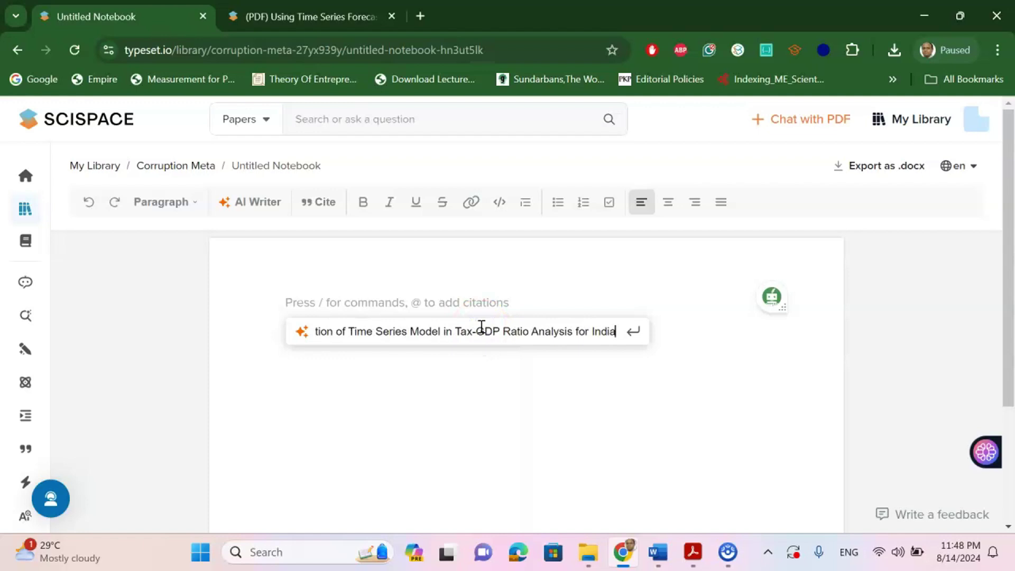
key("Return")
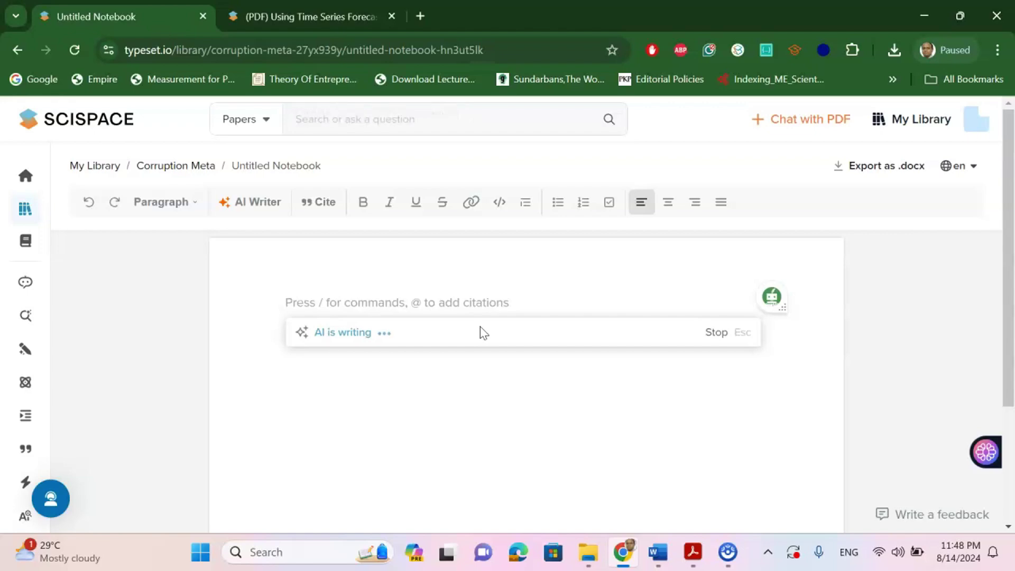
- Review the Tax-GDP draft from Introduction to Recommendations and accept its 486 words into the notebook
scroll(482, 327, "down", 10)
scroll(482, 326, "down", 1)
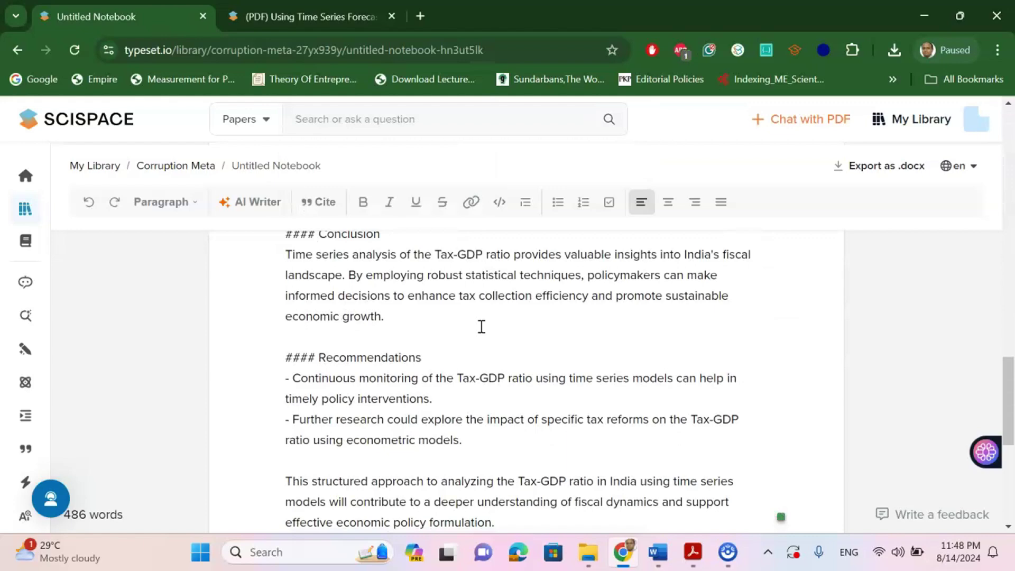
scroll(482, 326, "up", 15)
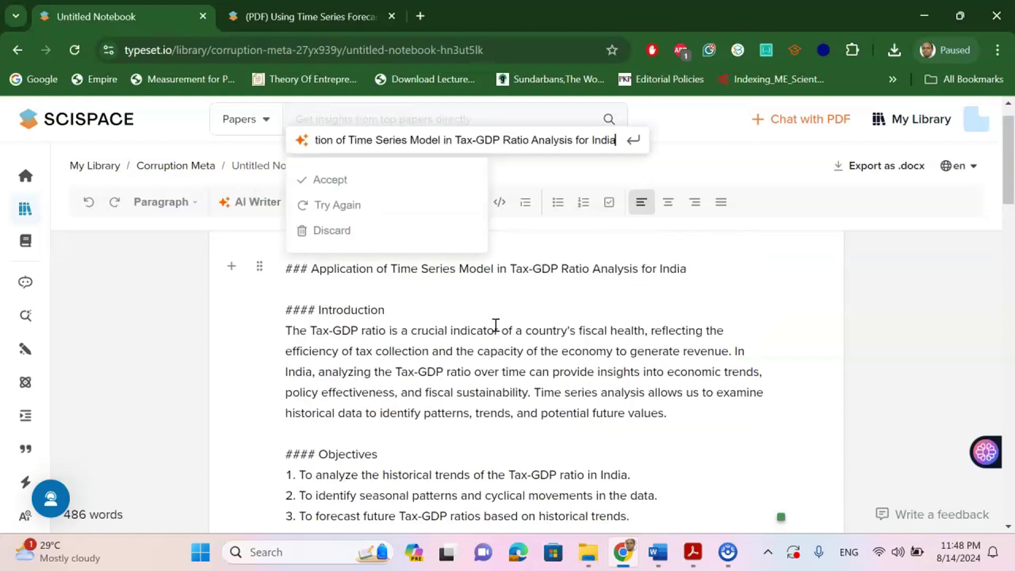
scroll(495, 325, "up", 1)
left_click(478, 325)
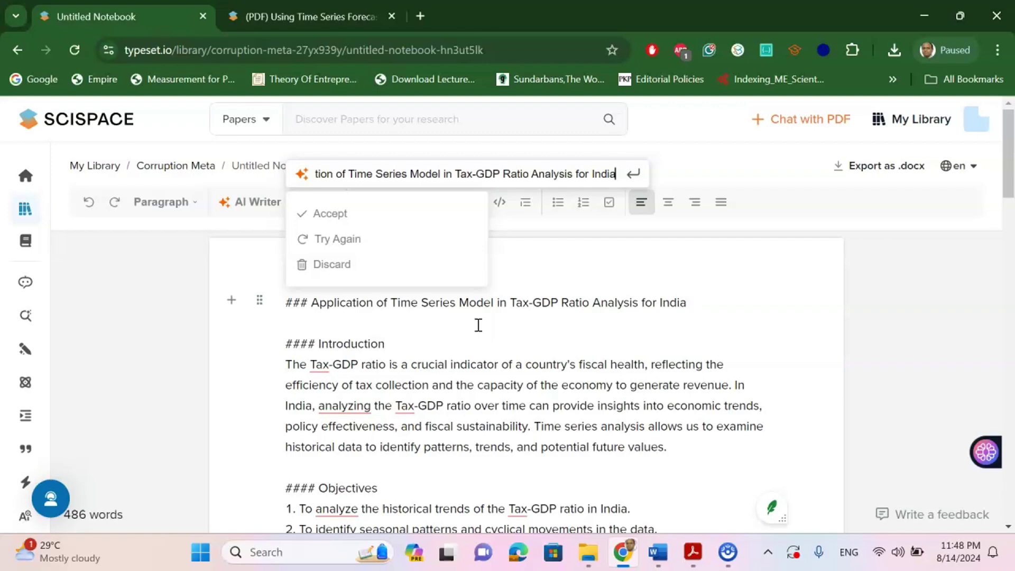
scroll(365, 376, "down", 3)
scroll(370, 382, "down", 5)
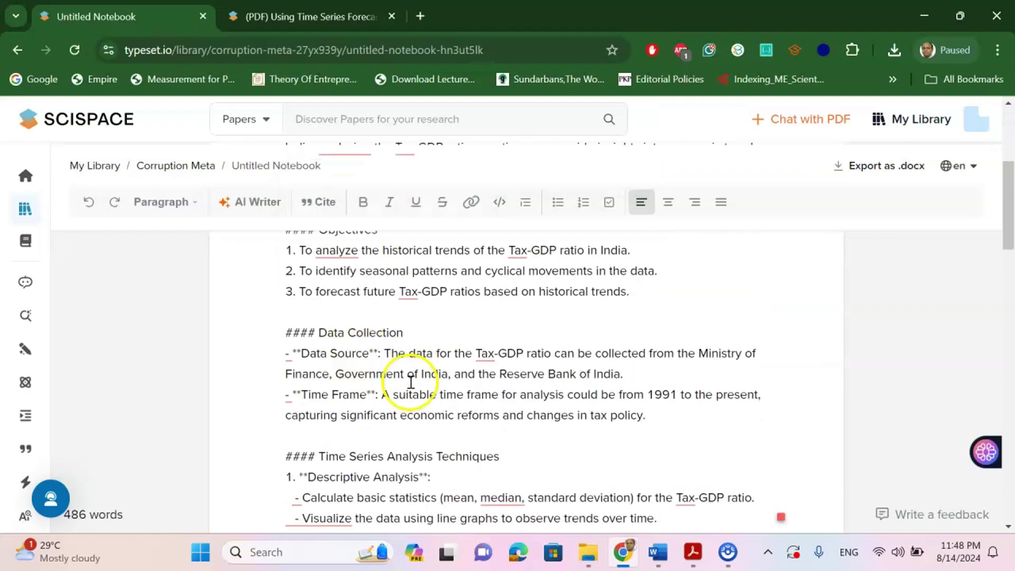
scroll(410, 380, "up", 8)
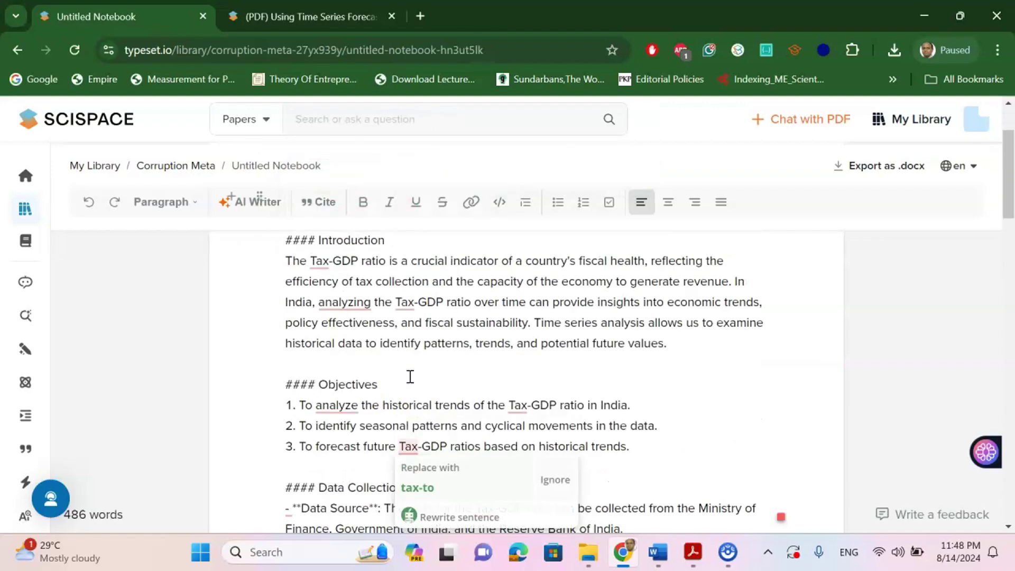
left_click(329, 213)
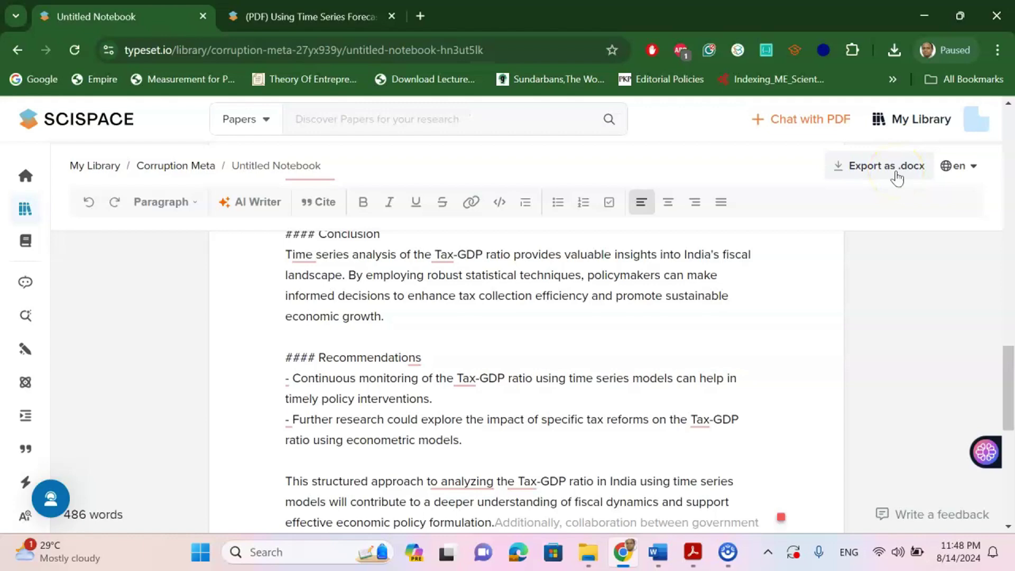
mouse_move(26, 217)
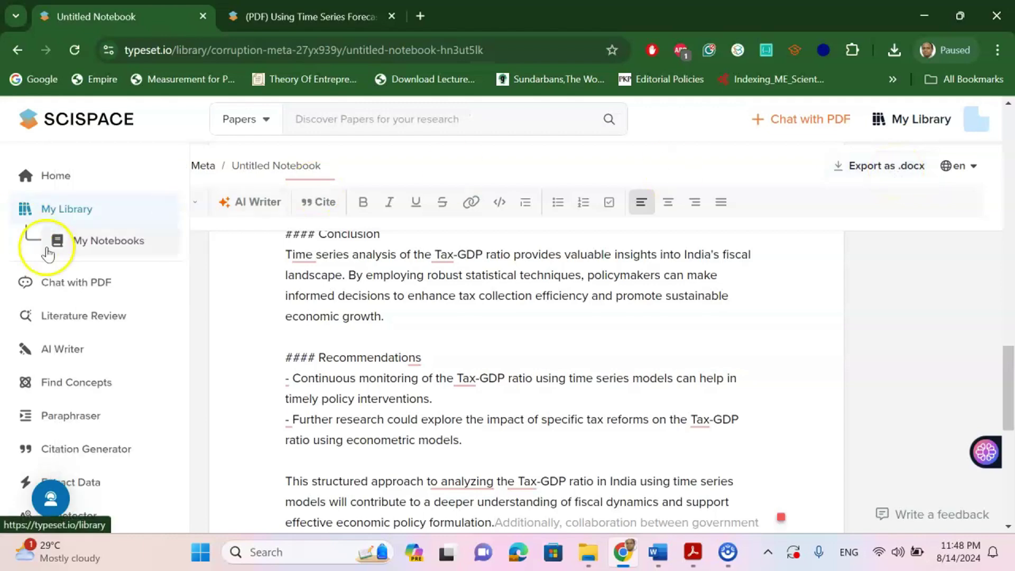
scroll(75, 311, "down", 2)
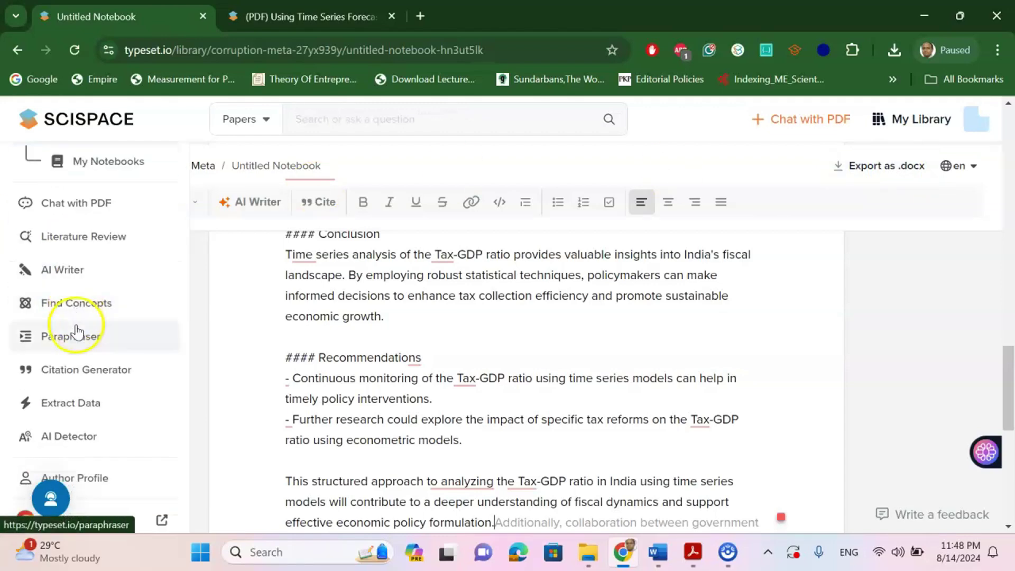
- Upload 10-1108_ITPD-04-2023-0011.pdf from Downloads through Extract Data into My Library
left_click(80, 409)
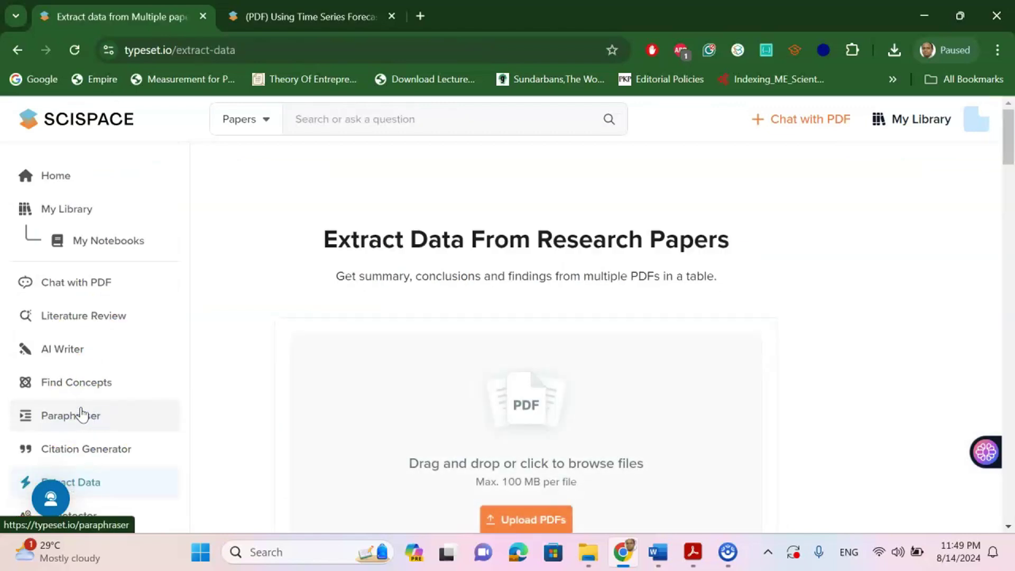
scroll(528, 418, "down", 2)
left_click(535, 444)
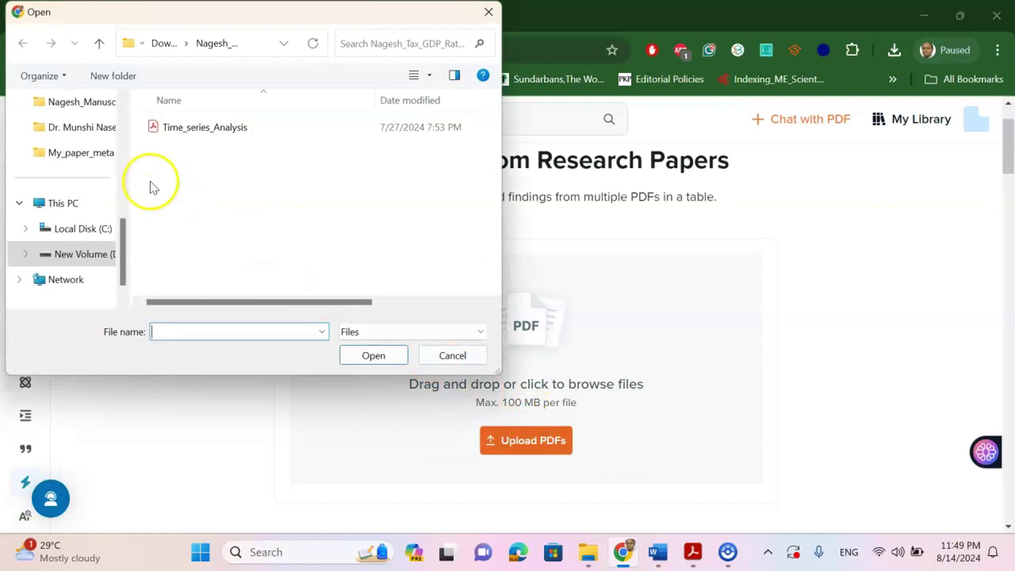
left_click_drag(125, 237, 122, 120)
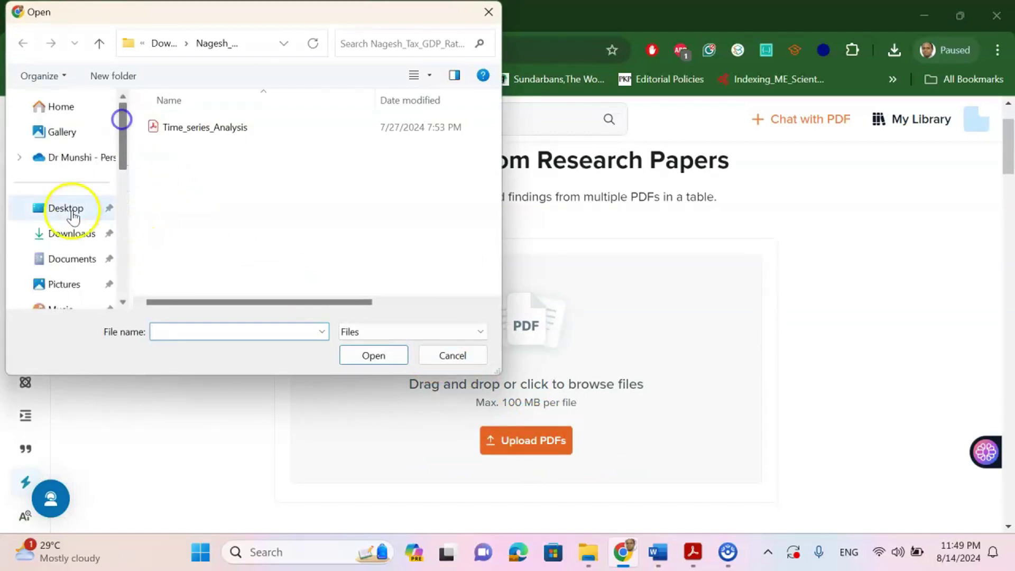
left_click(71, 233)
left_click(168, 165)
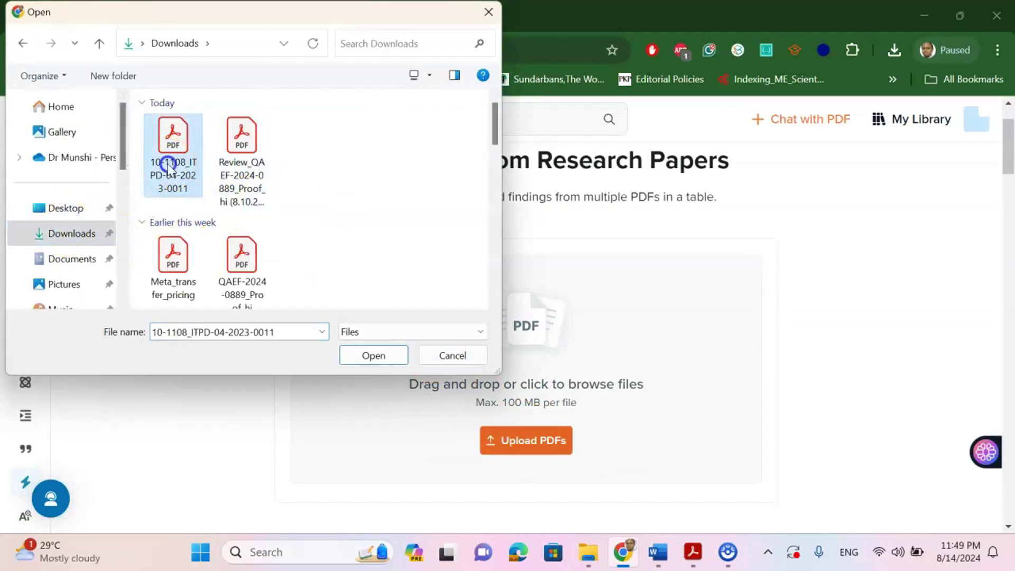
left_click(373, 355)
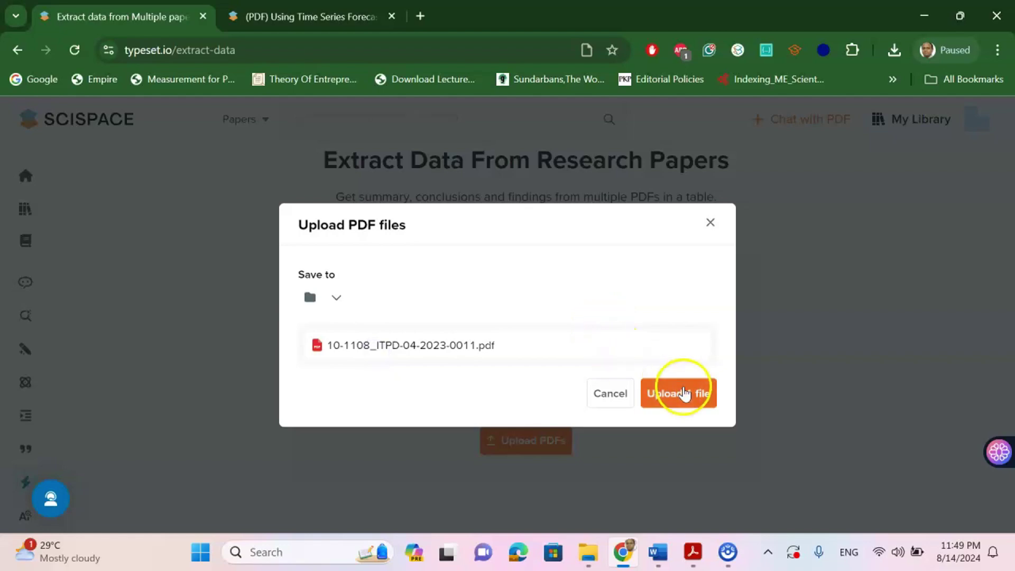
left_click(682, 396)
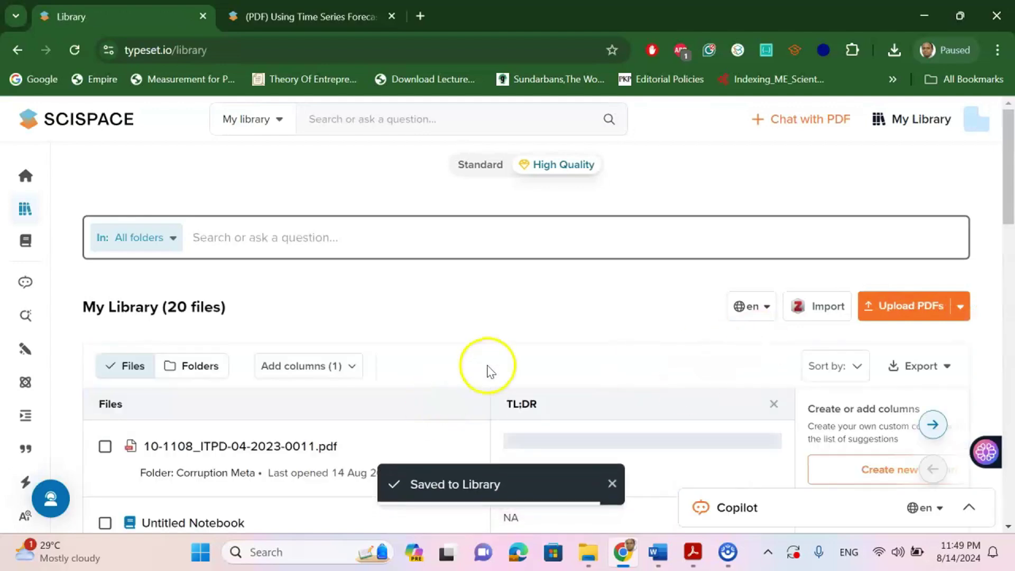
- Ask Copilot 'show regression results' about the uploaded 10-1108_ITPD-04-2023-0011.pdf paper
scroll(484, 365, "down", 1)
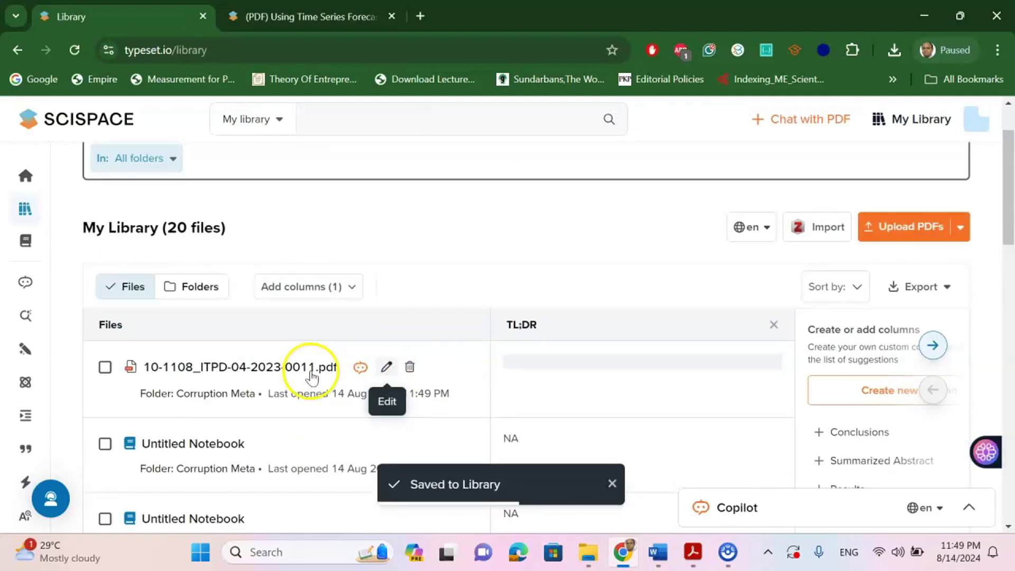
left_click(360, 368)
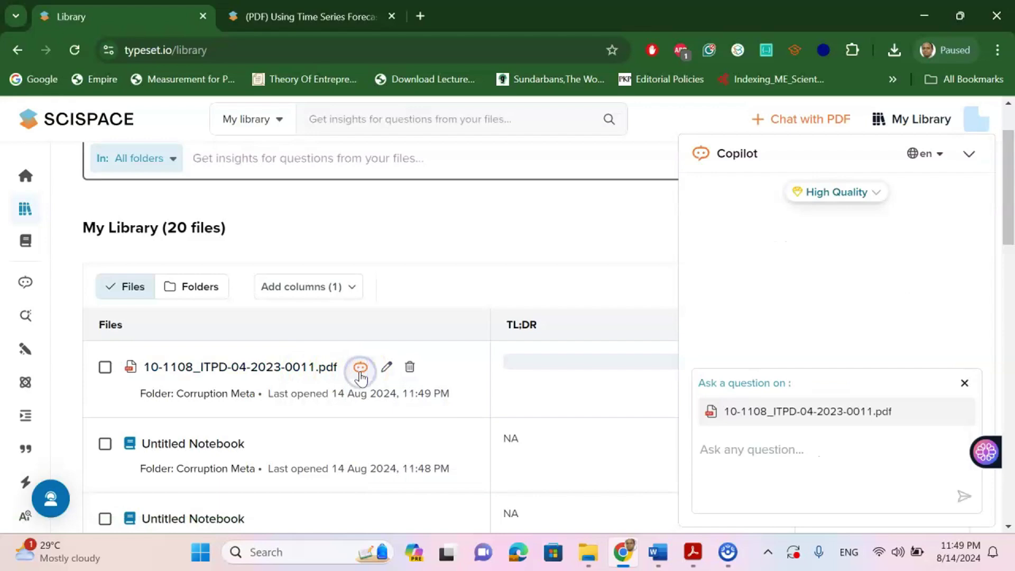
left_click(742, 450)
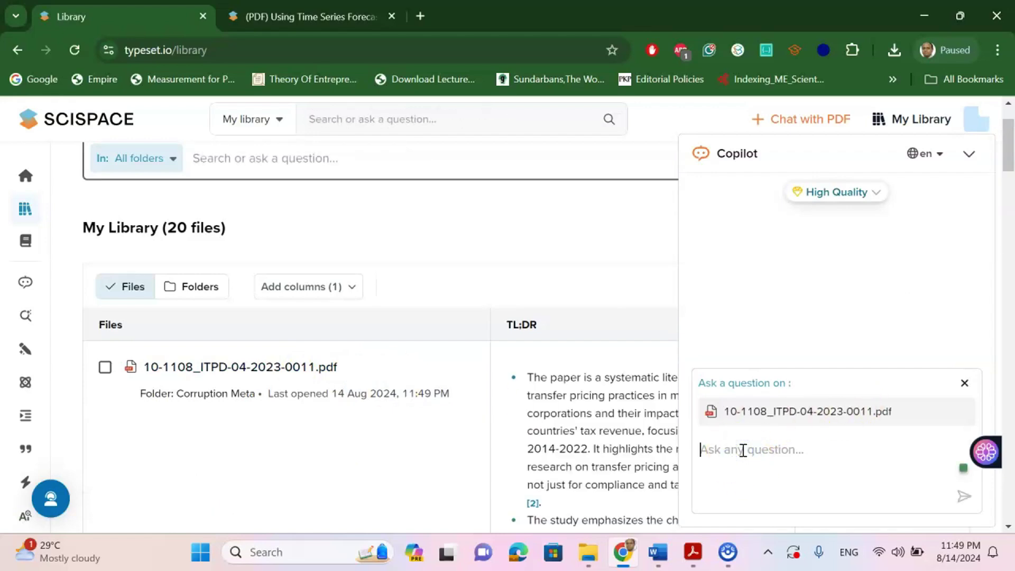
type("s")
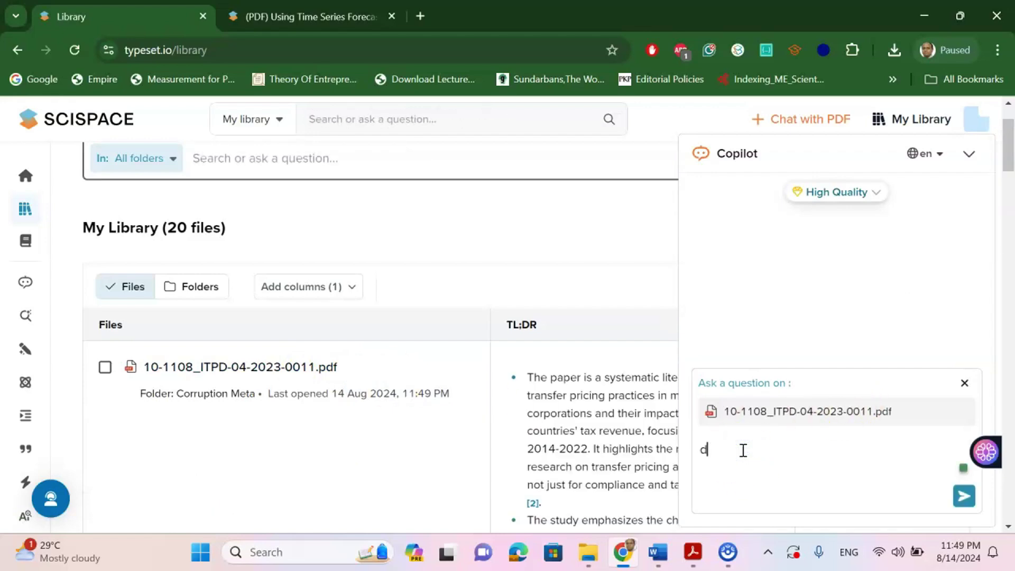
key("BackSpace")
type("sh")
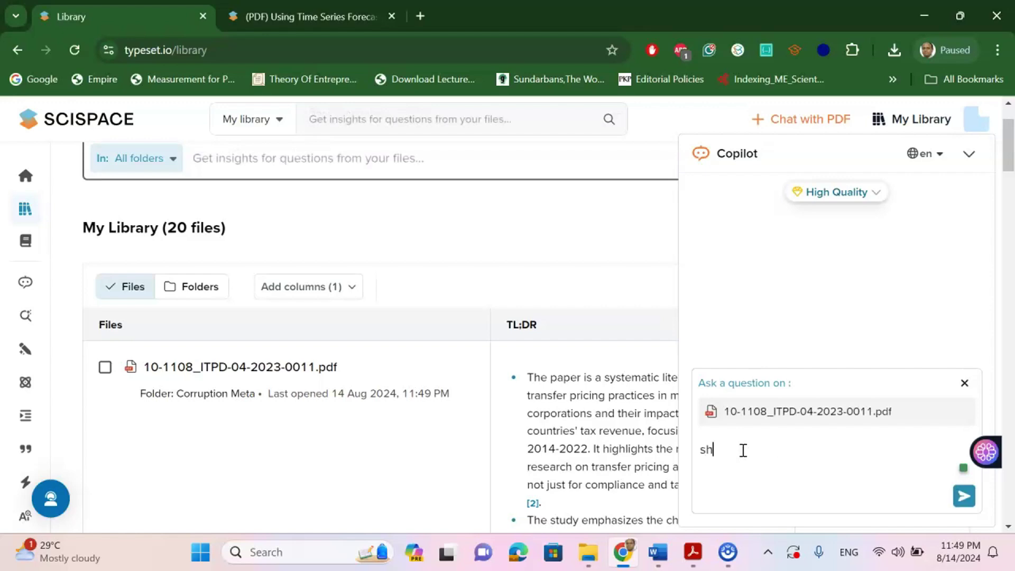
type("ow regress")
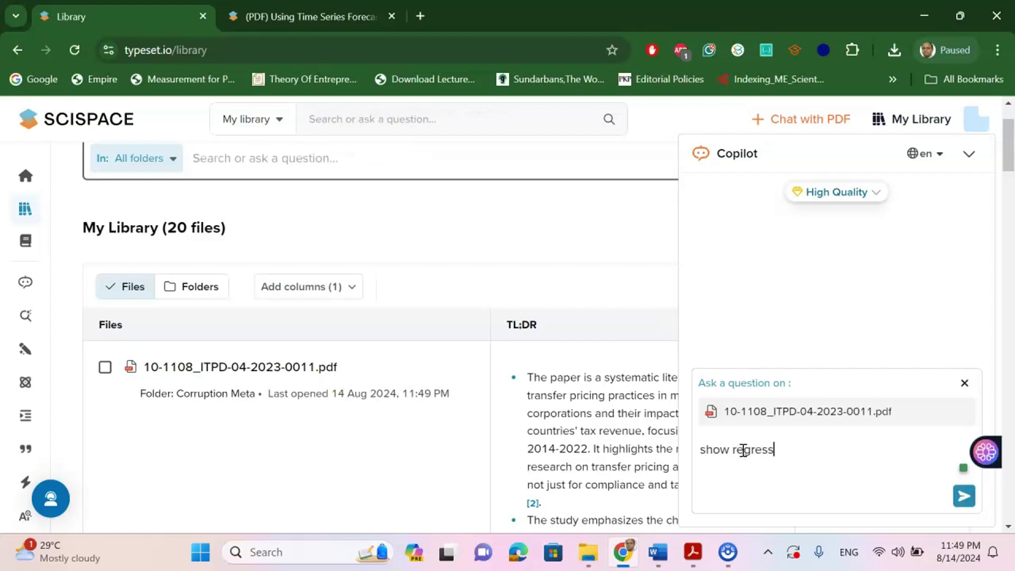
type("ion results")
key("Return")
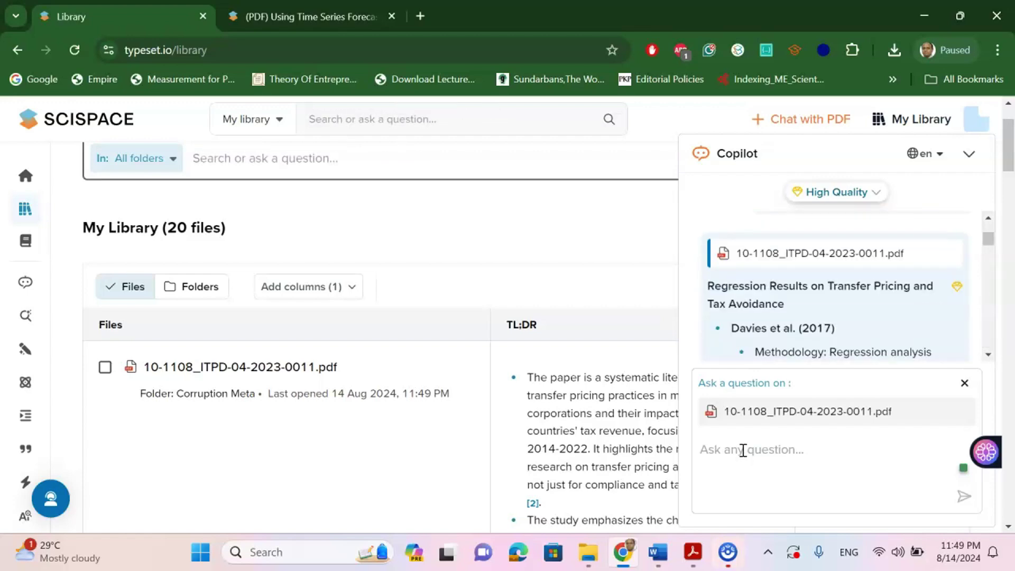
- Read Copilot's answer citing Davies et al. (2017), Richardson and Taylor (2015) and Sari et al. (2022)
scroll(782, 312, "down", 2)
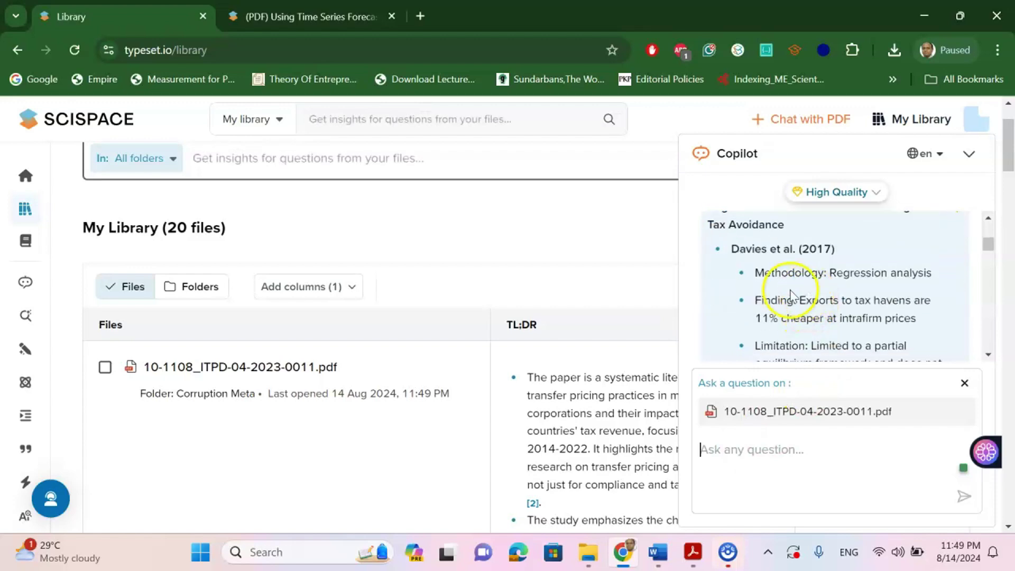
scroll(867, 269, "down", 2)
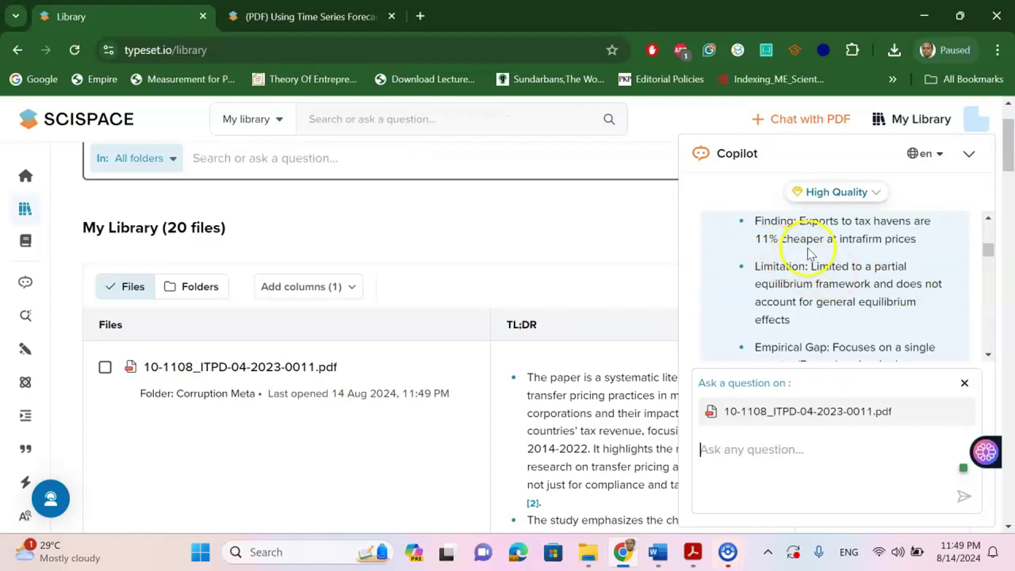
scroll(846, 253, "down", 5)
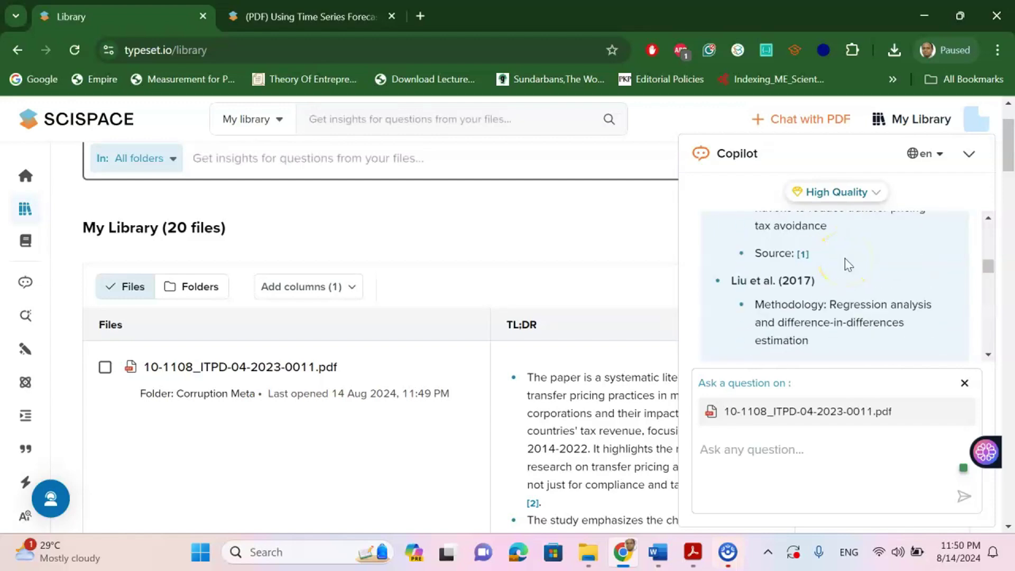
scroll(844, 257, "down", 2)
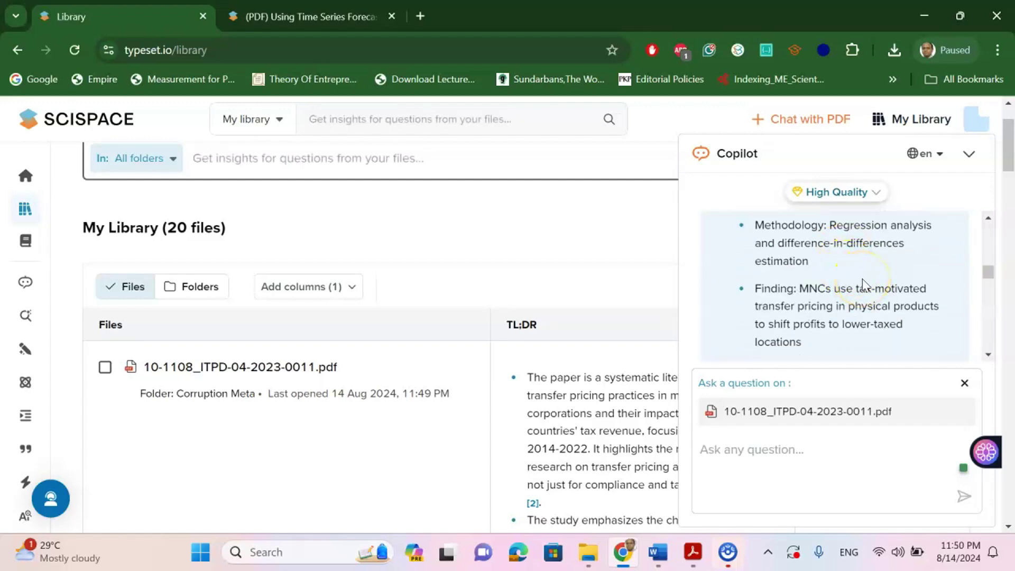
scroll(863, 284, "down", 2)
scroll(862, 284, "down", 2)
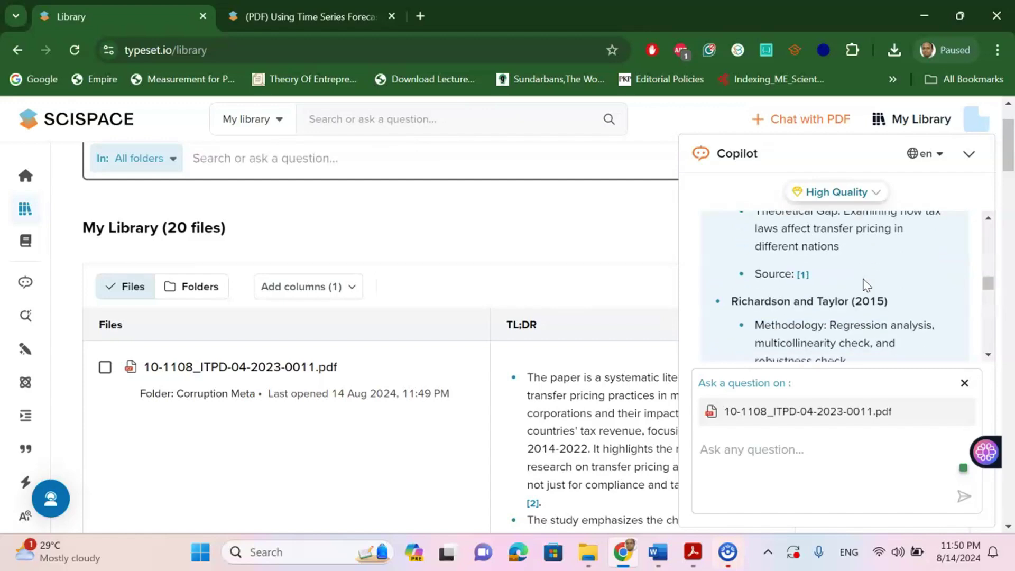
scroll(866, 284, "down", 2)
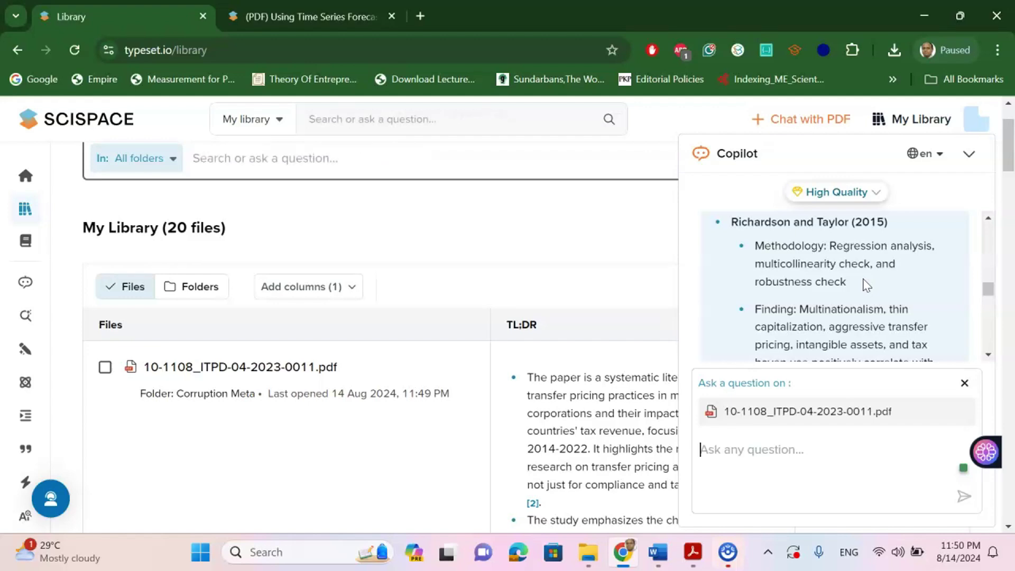
scroll(866, 284, "down", 5)
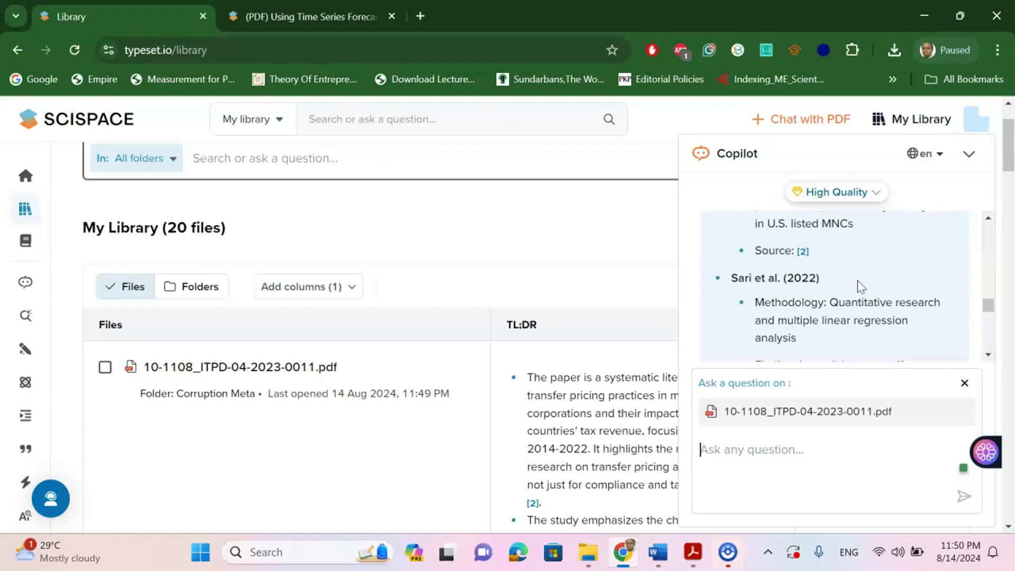
scroll(857, 280, "down", 2)
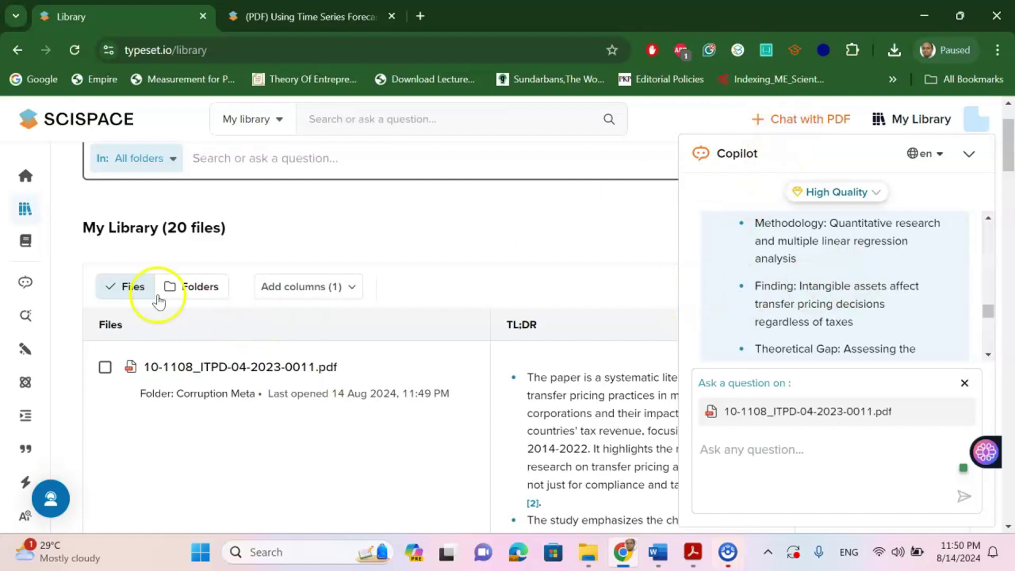
mouse_move(27, 281)
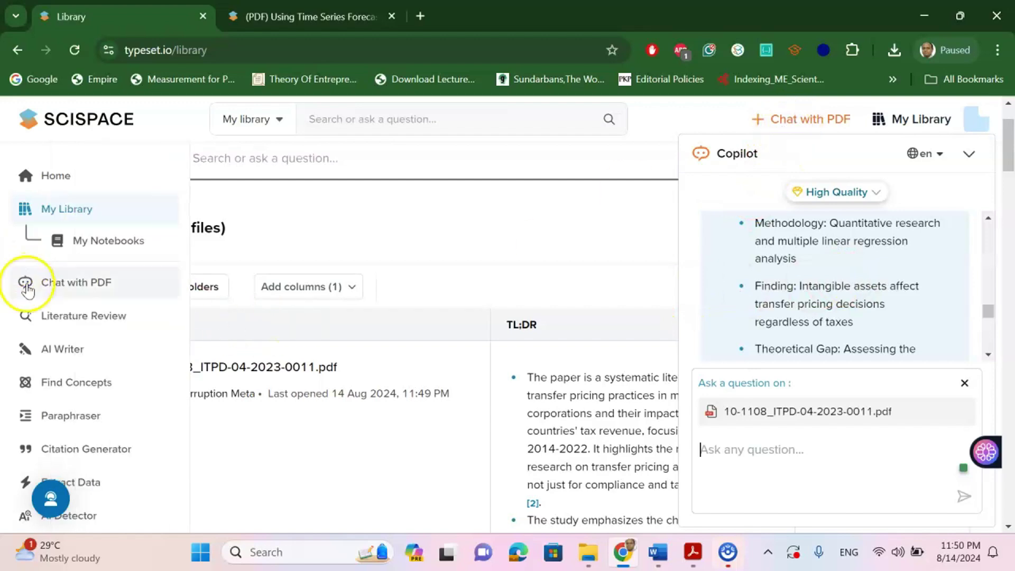
left_click(107, 483)
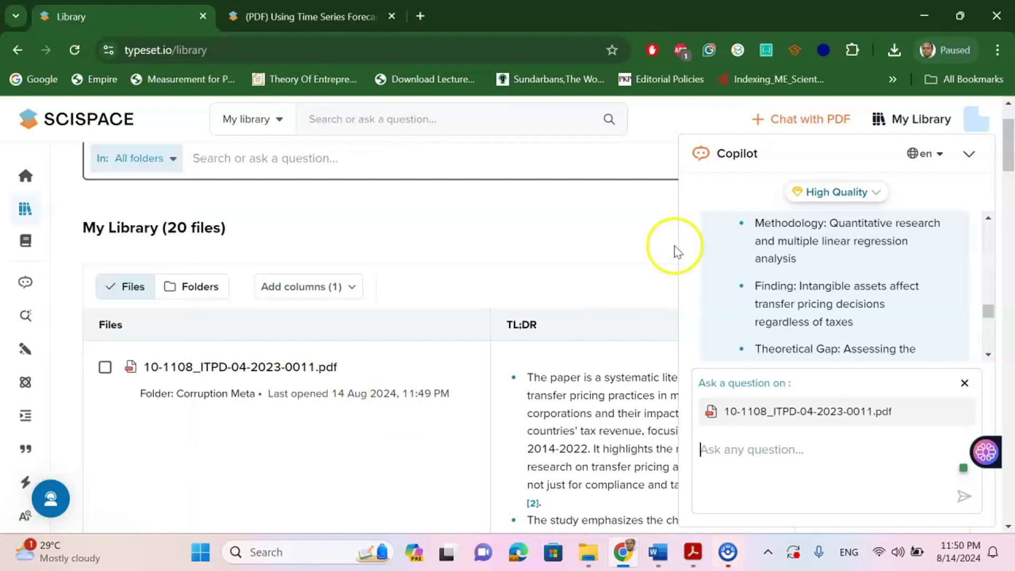
- Copy the title 'Can Digital Transformation Reduce Government Corruption? A Meta-Analysis' from the Word manuscript
mouse_move(664, 560)
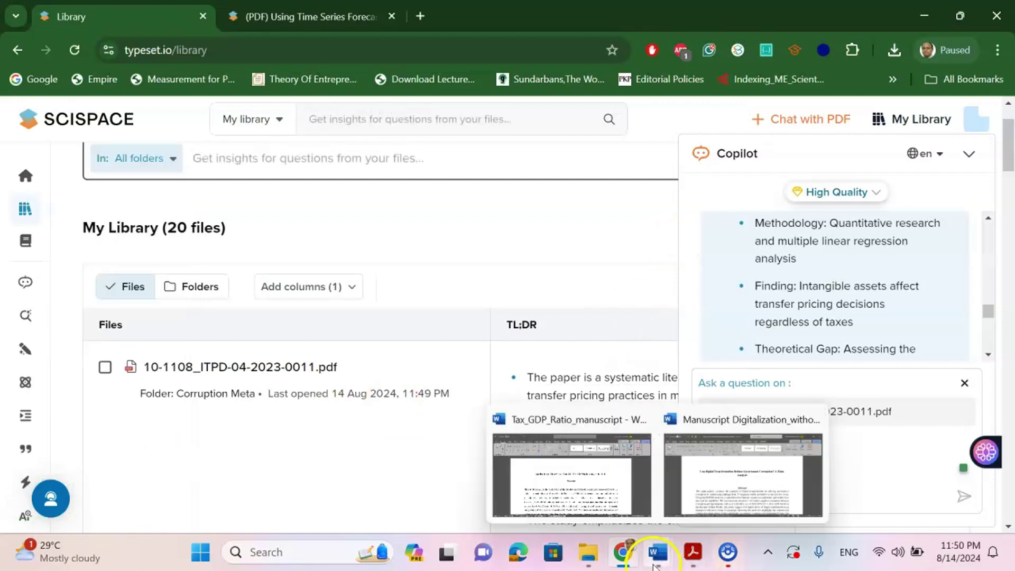
left_click(730, 475)
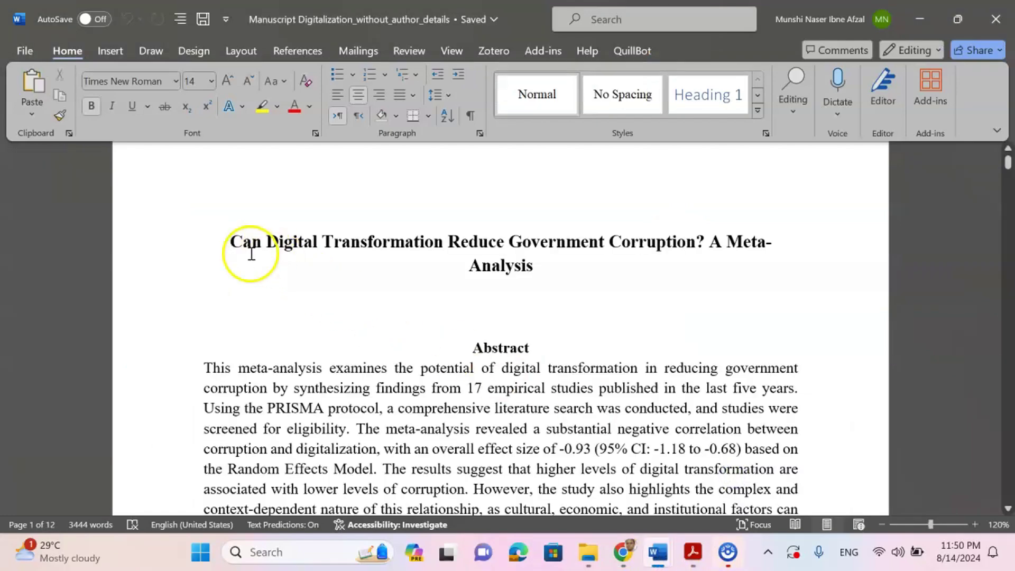
left_click_drag(231, 243, 529, 262)
right_click(529, 261)
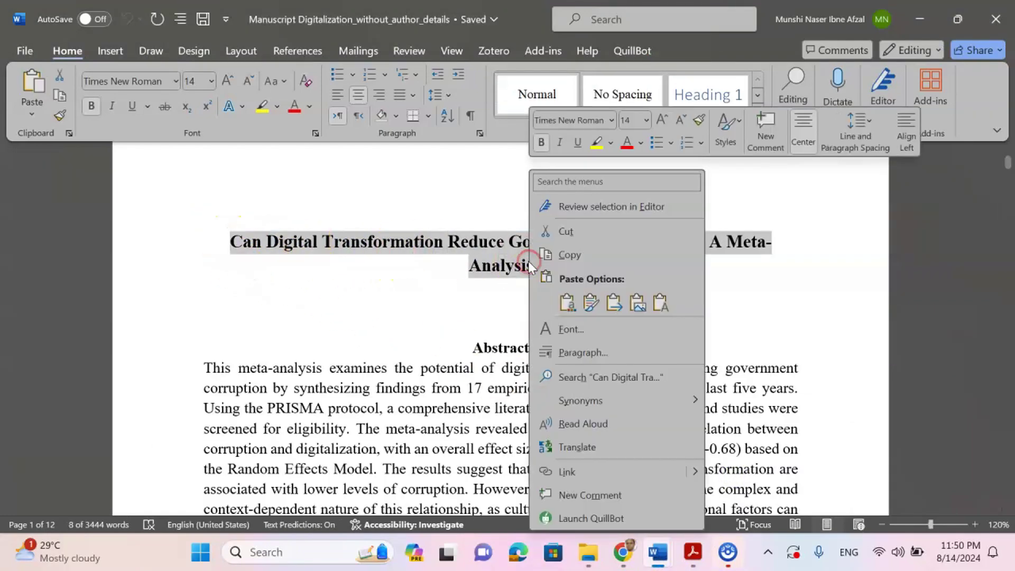
left_click(551, 254)
left_click(622, 551)
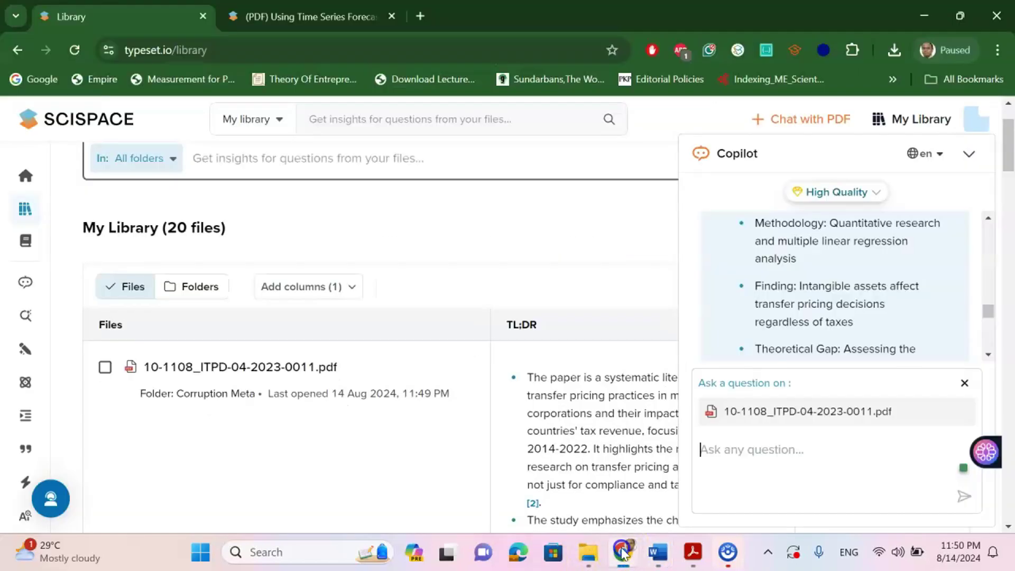
- Search SciSpace for the pasted corruption title and scroll to the 10 matching papers
left_click(23, 173)
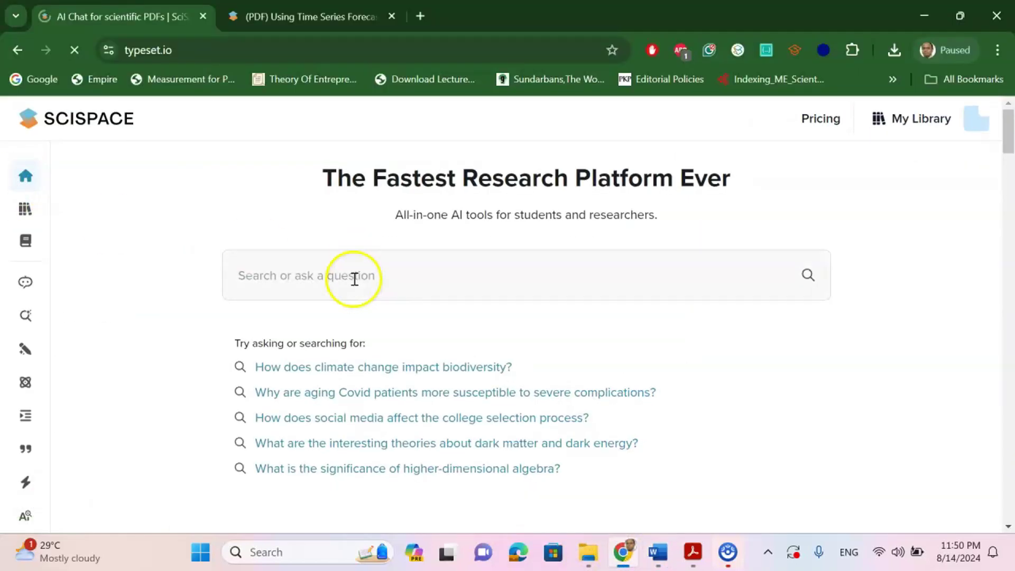
left_click(354, 279)
key("ctrl+v")
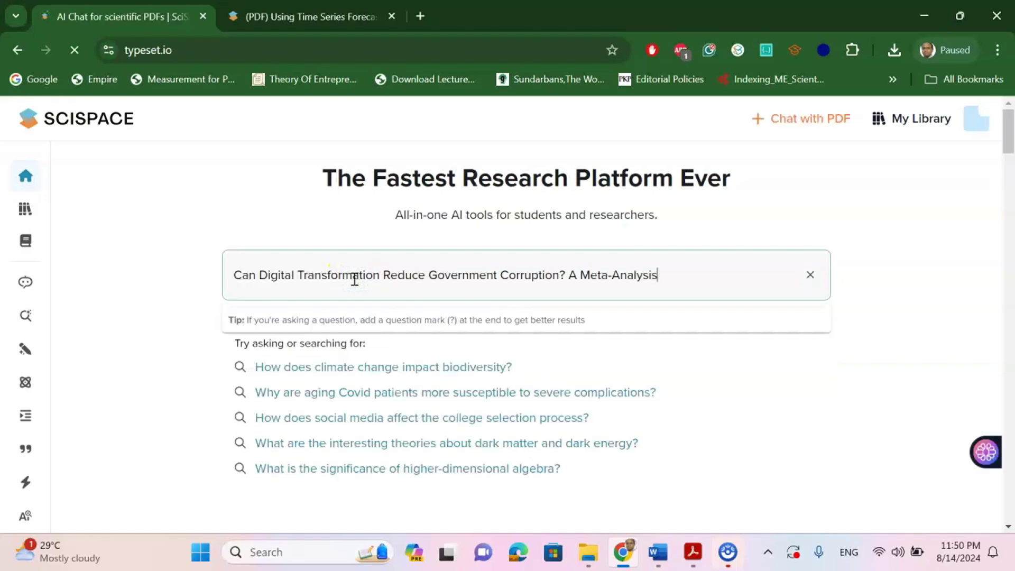
key("Return")
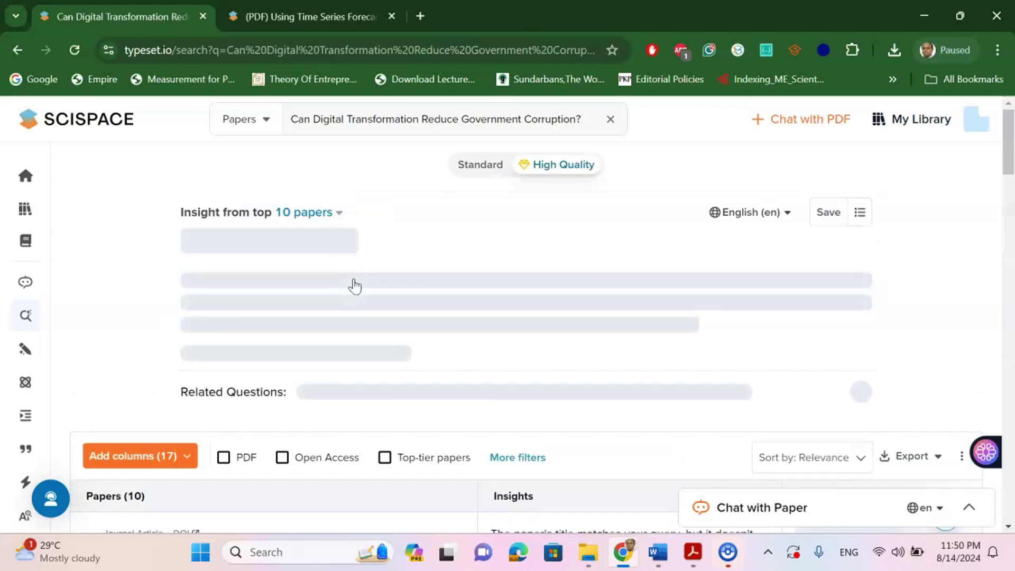
scroll(350, 291, "down", 5)
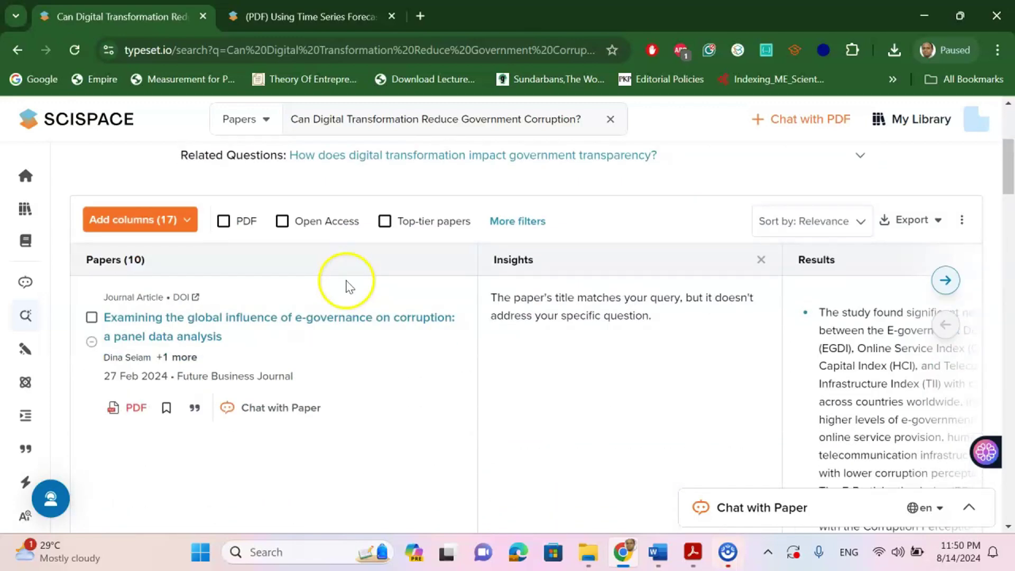
- Open the e-governance and corruption paper and ask its chat 'find out correlation value'
left_click(303, 318)
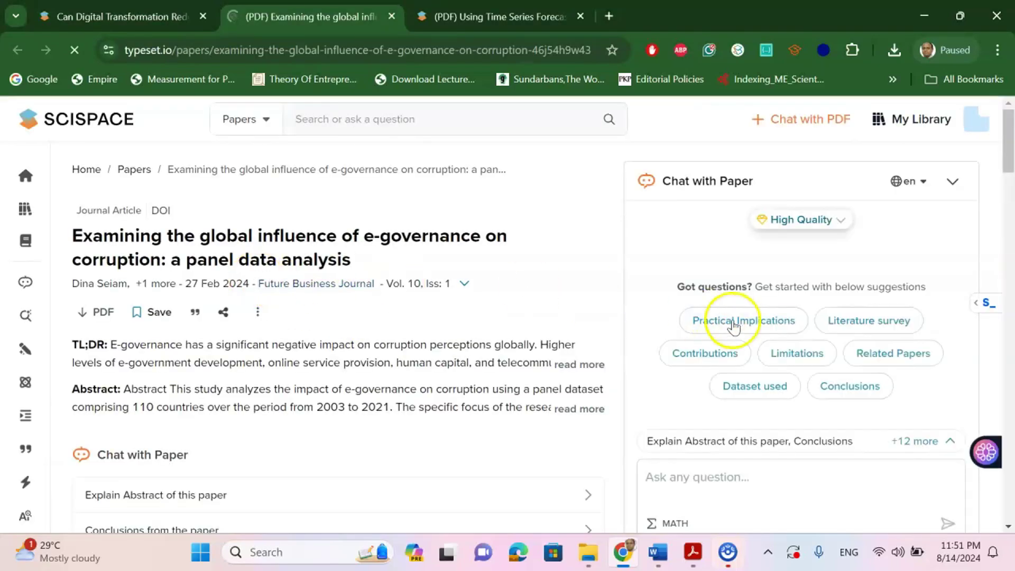
scroll(740, 412, "down", 1)
left_click(739, 478)
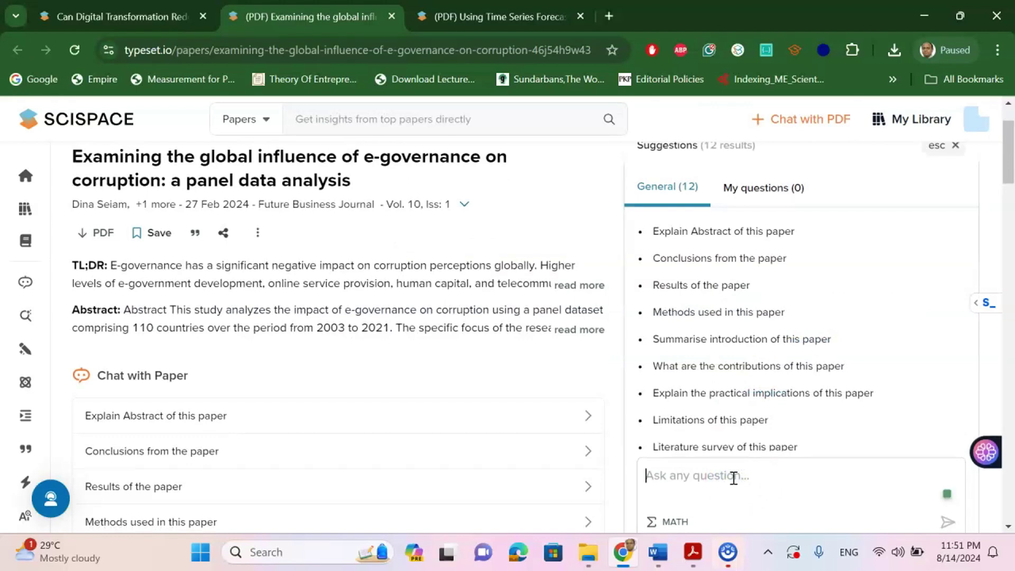
type("find")
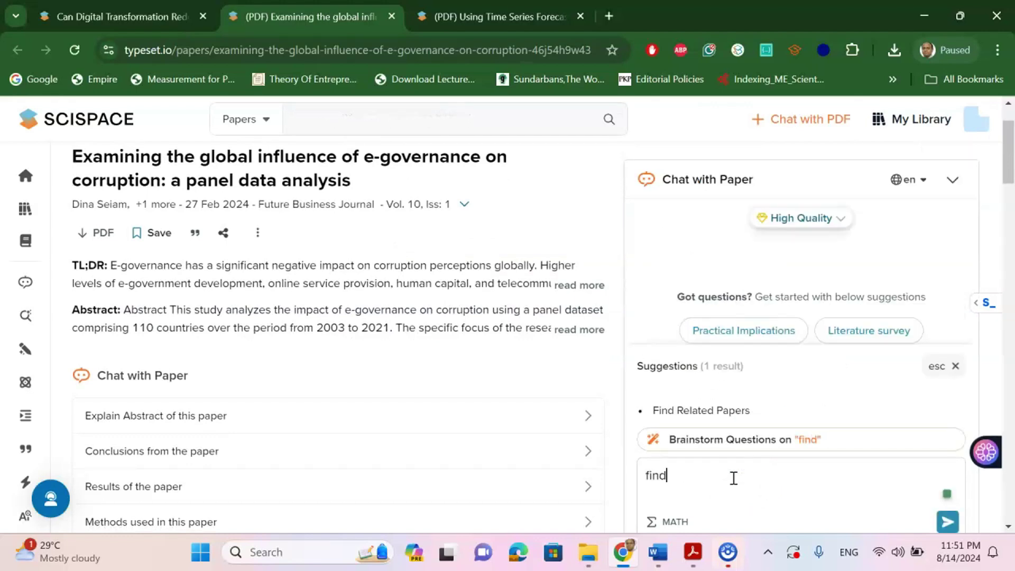
type(" out co")
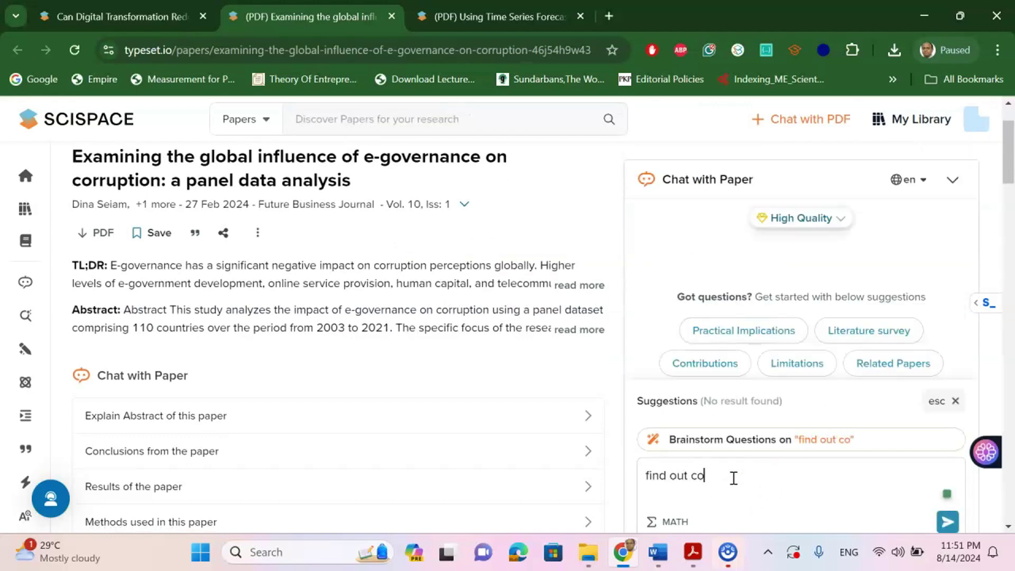
type("rrelat")
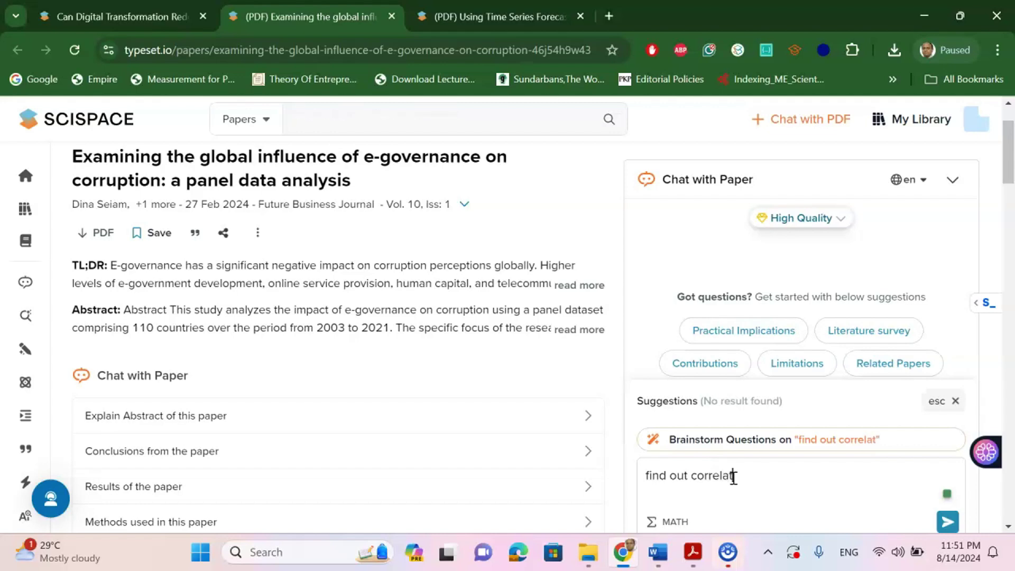
type("ion valu")
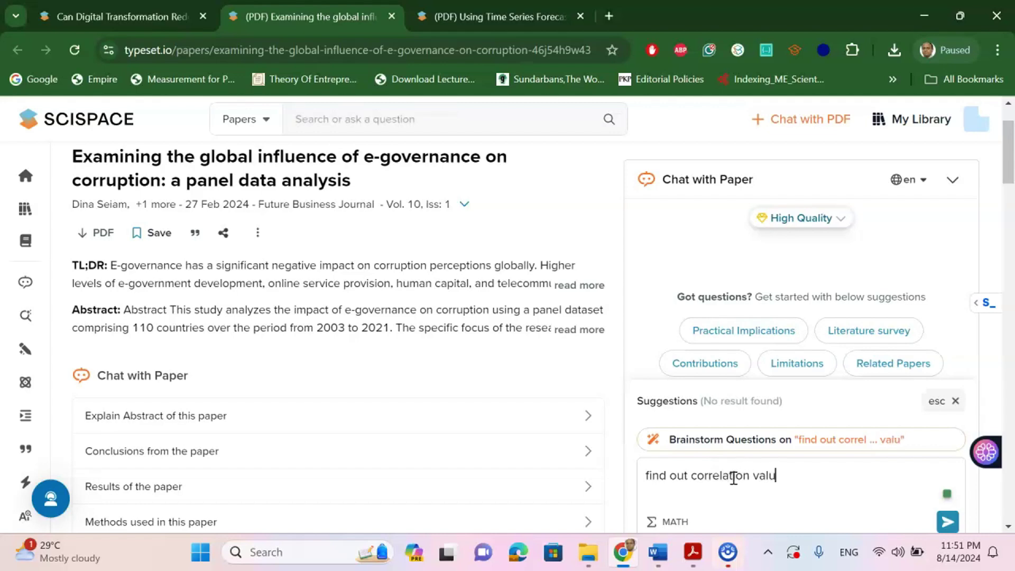
type("e")
key("Return")
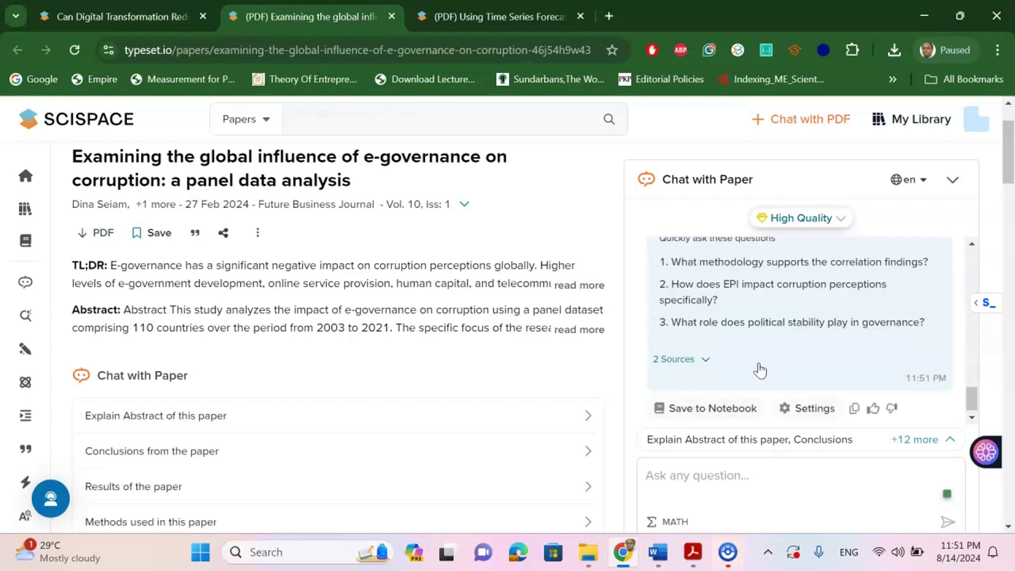
- Scroll through the chat reply reporting a negative EGDI–CPI correlation
scroll(778, 317, "up", 5)
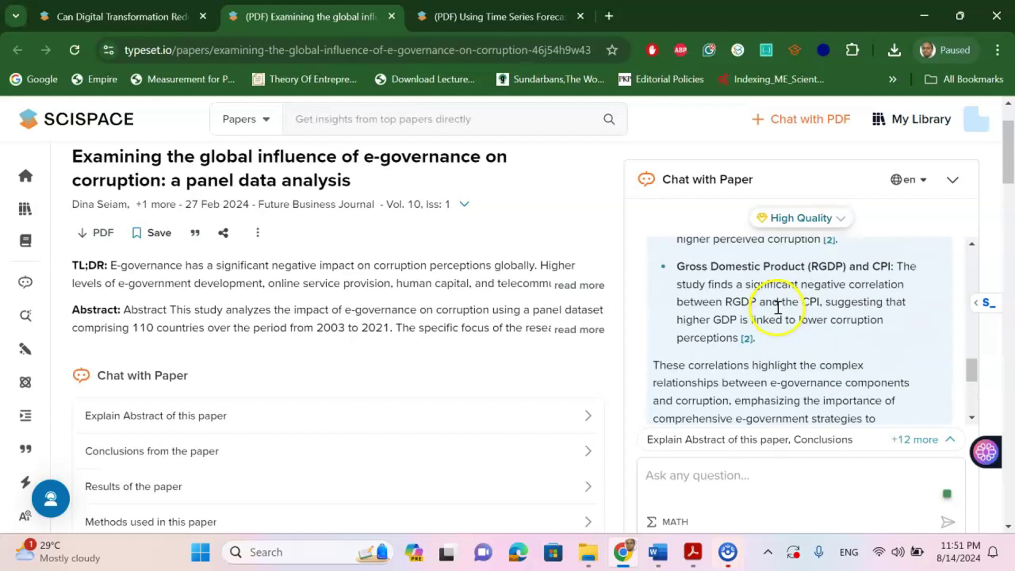
scroll(779, 307, "up", 5)
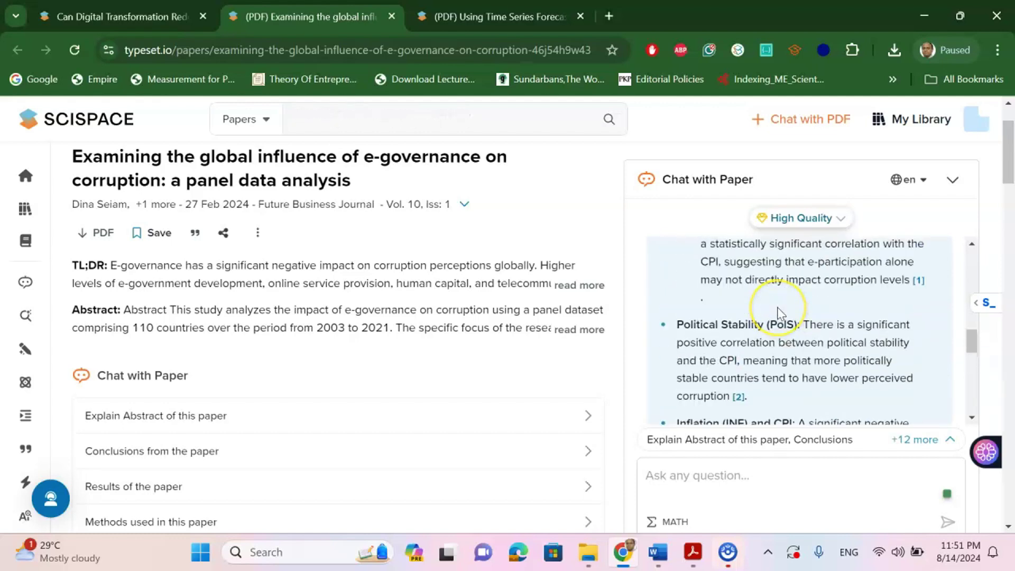
scroll(778, 307, "up", 3)
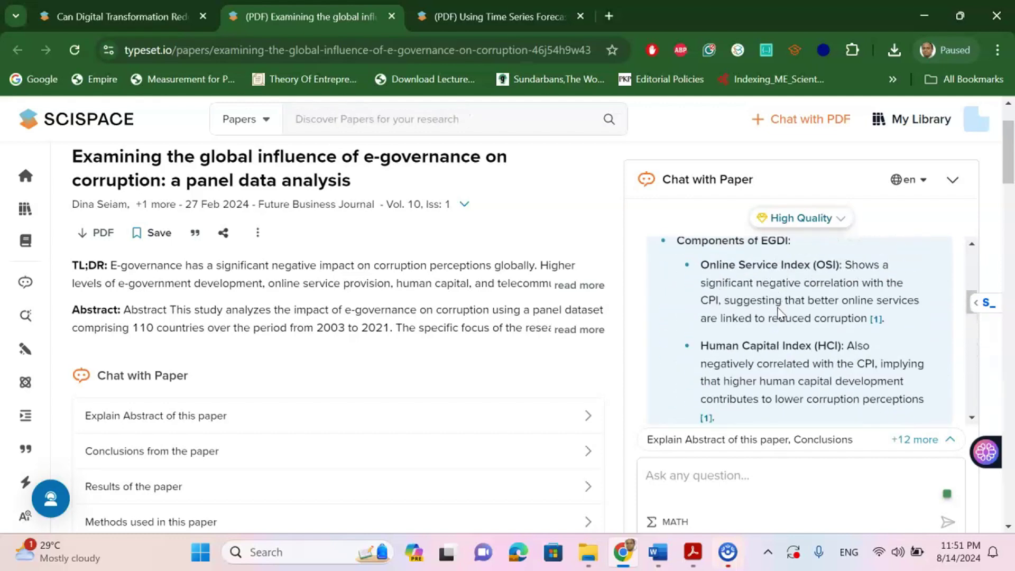
scroll(779, 312, "up", 3)
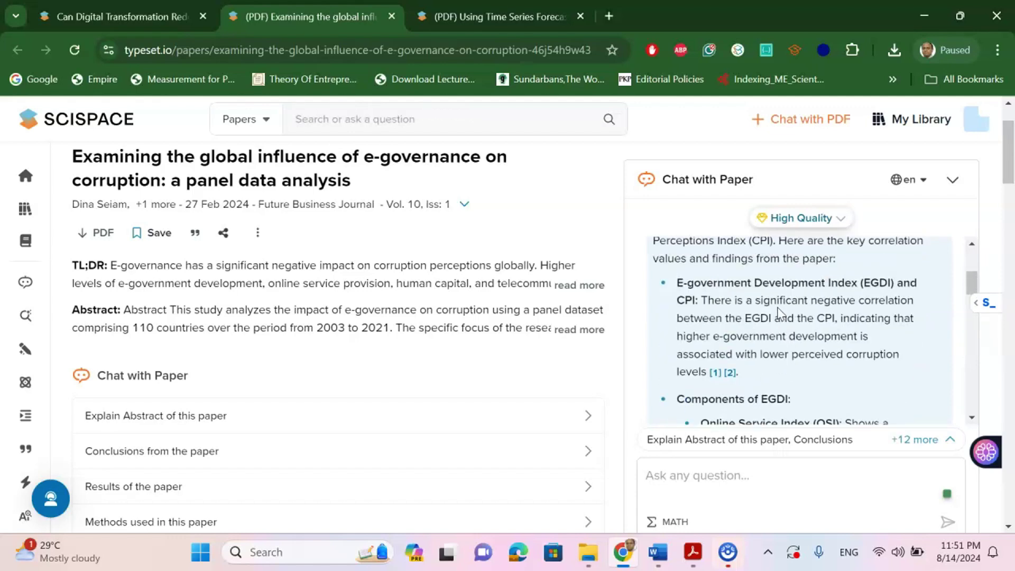
scroll(779, 312, "up", 3)
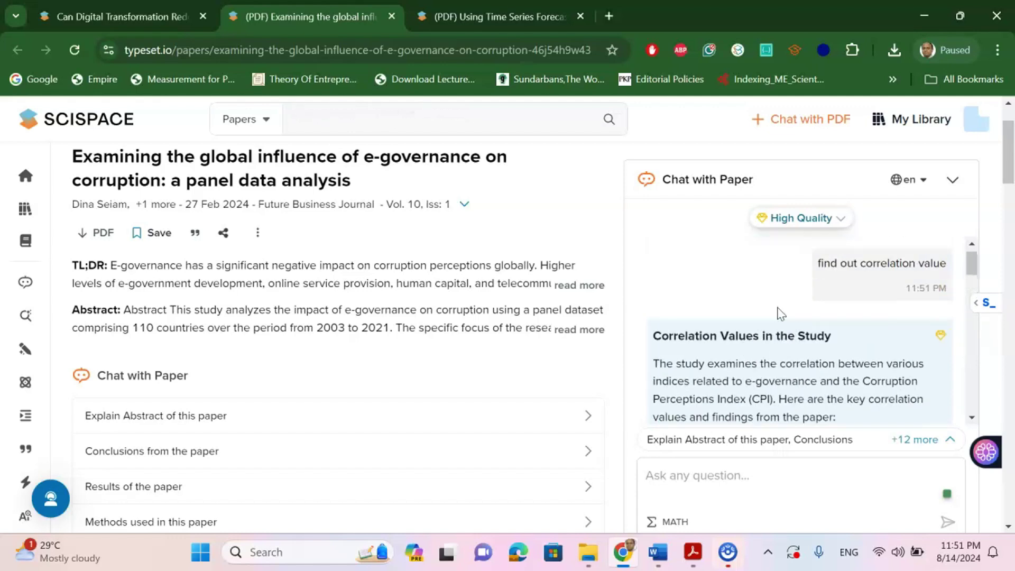
left_click(798, 305)
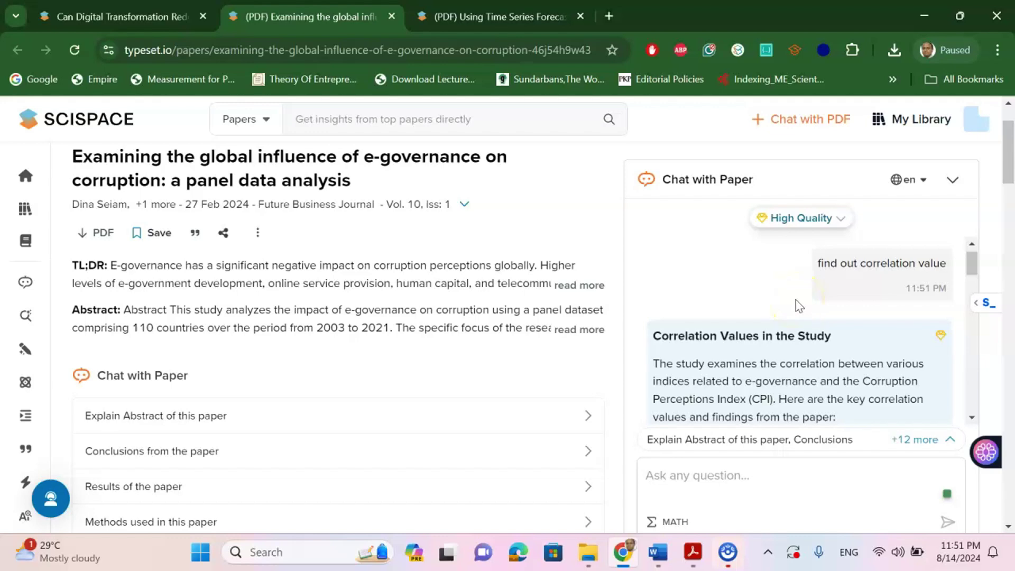
scroll(798, 304, "down", 5)
left_click(793, 315)
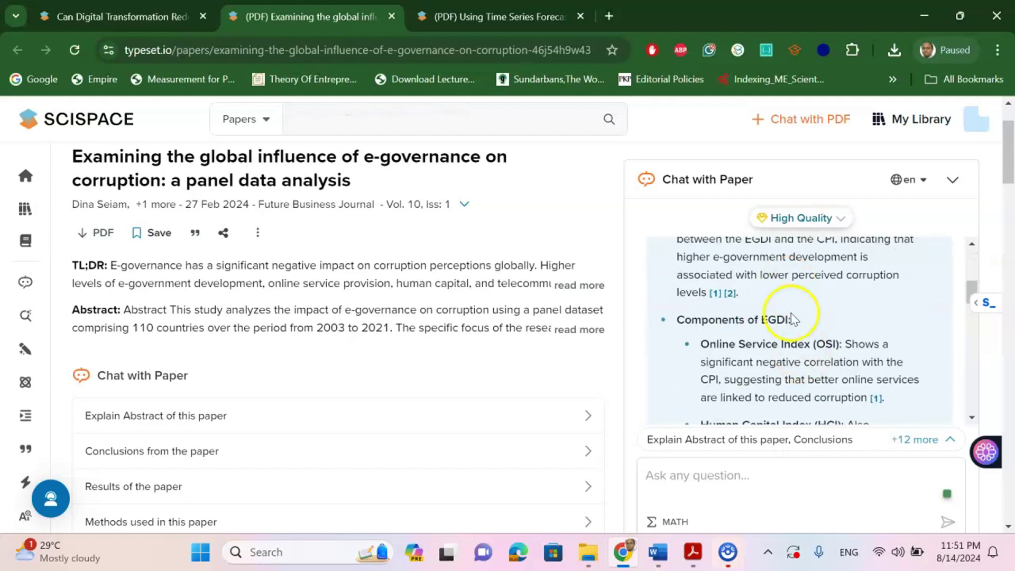
scroll(795, 316, "down", 4)
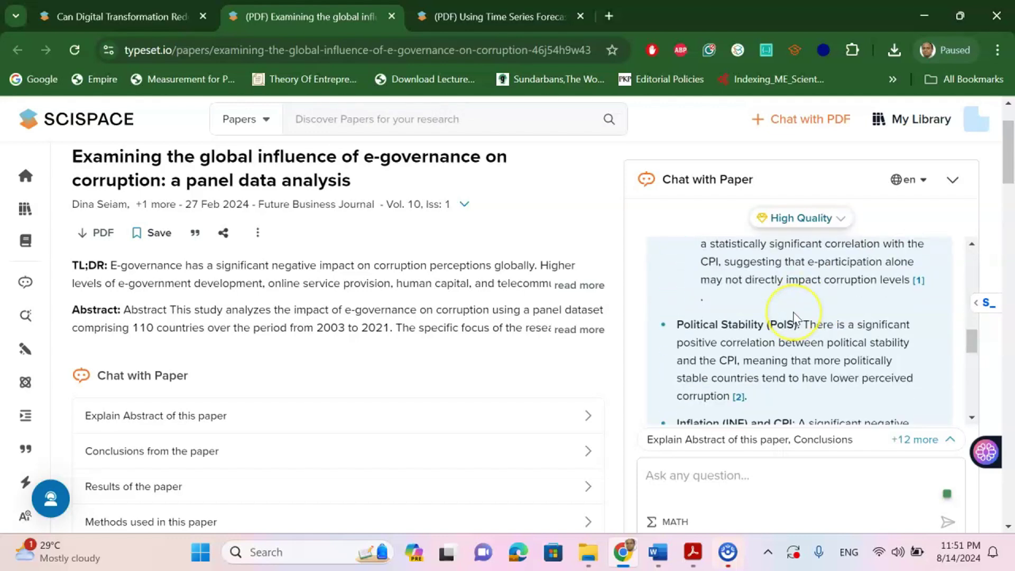
- Switch to the Academic AI Detector page and place the cursor in its empty text box
mouse_move(25, 417)
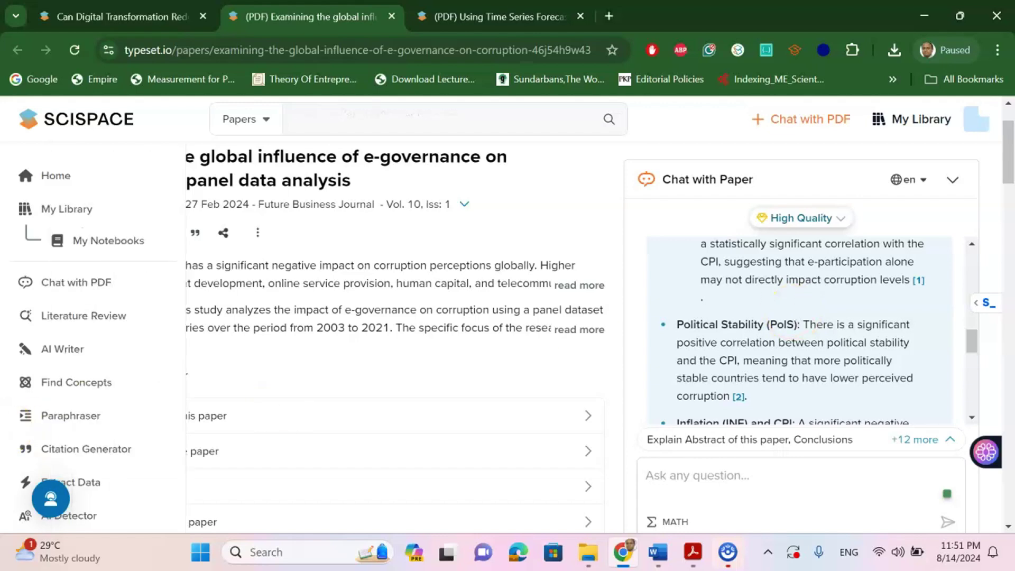
left_click(97, 522)
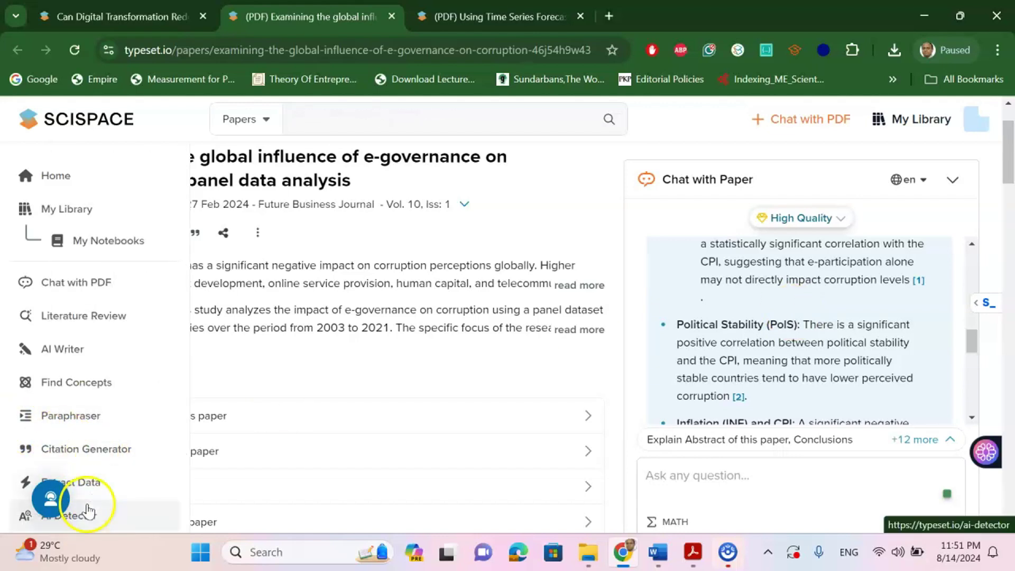
left_click(88, 513)
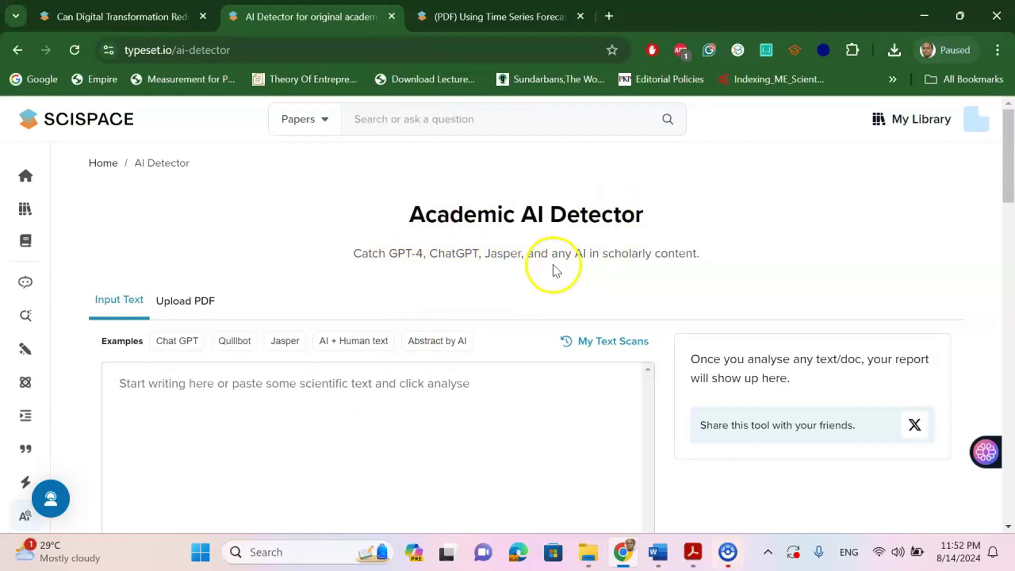
scroll(560, 288, "down", 1)
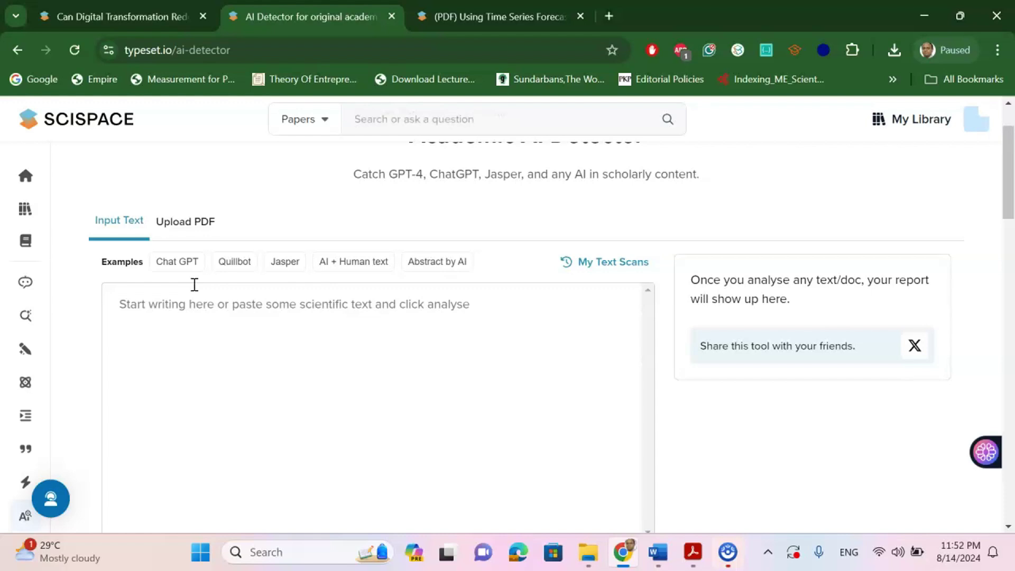
left_click(254, 354)
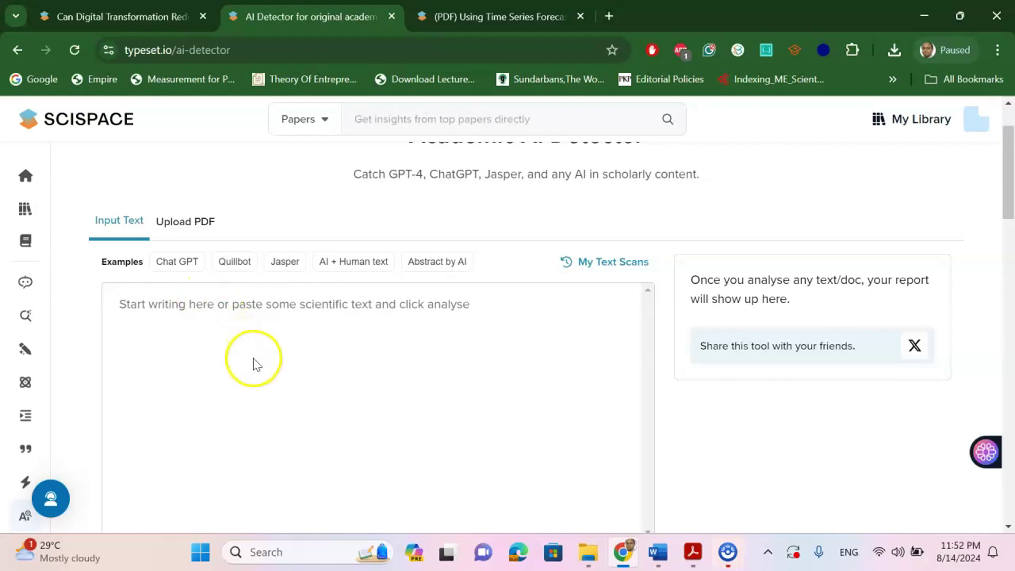
scroll(397, 339, "up", 2)
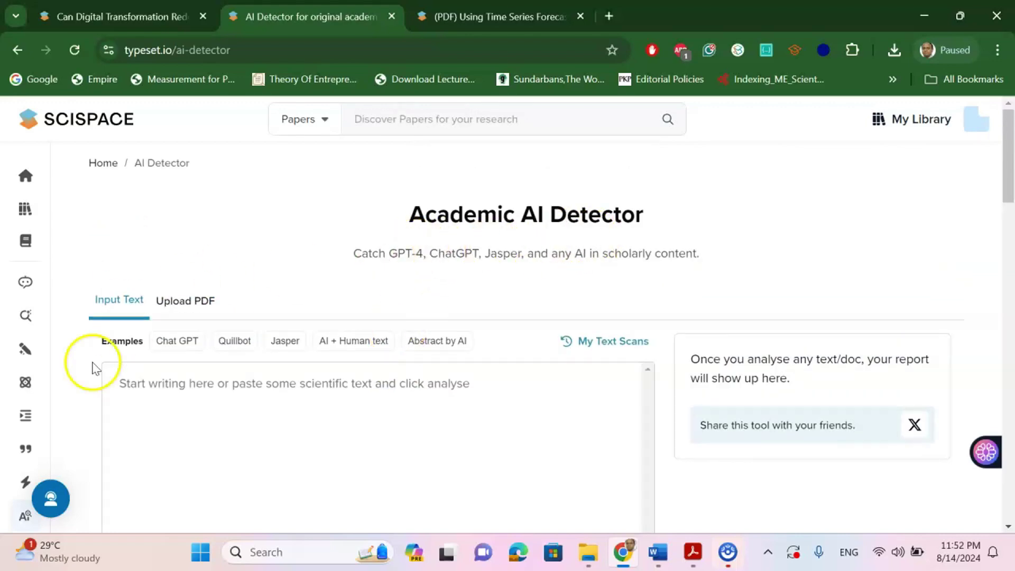
mouse_move(24, 437)
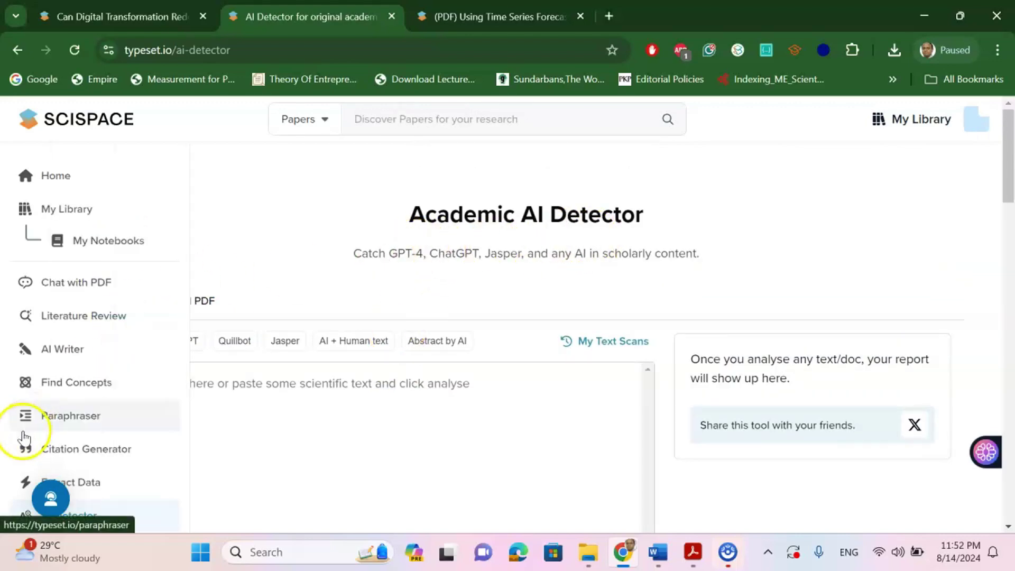
- Show the Power Spectral Density text beside its 152-word Academic-mode paraphrase in the Paraphraser
left_click(78, 418)
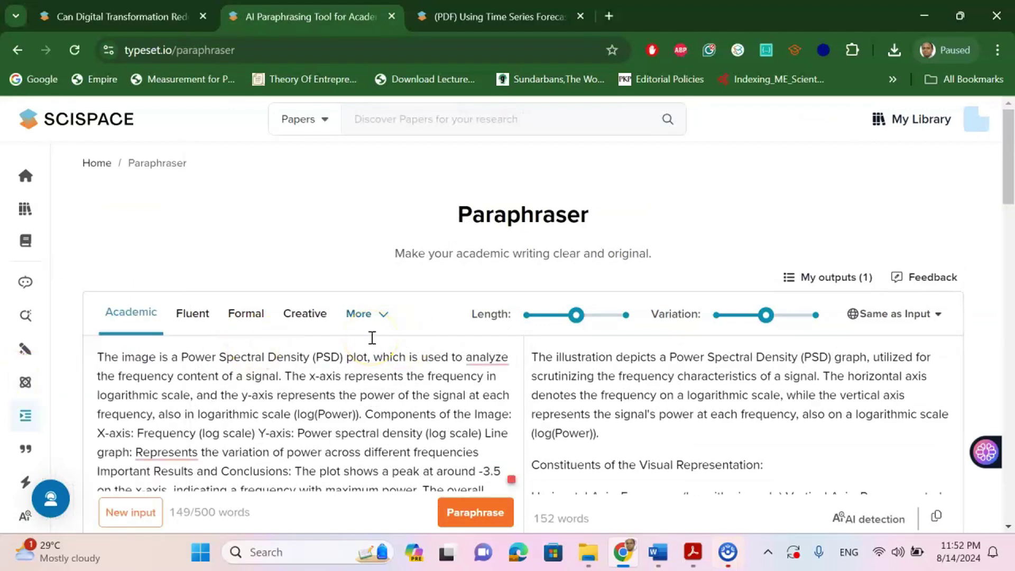
scroll(372, 337, "down", 2)
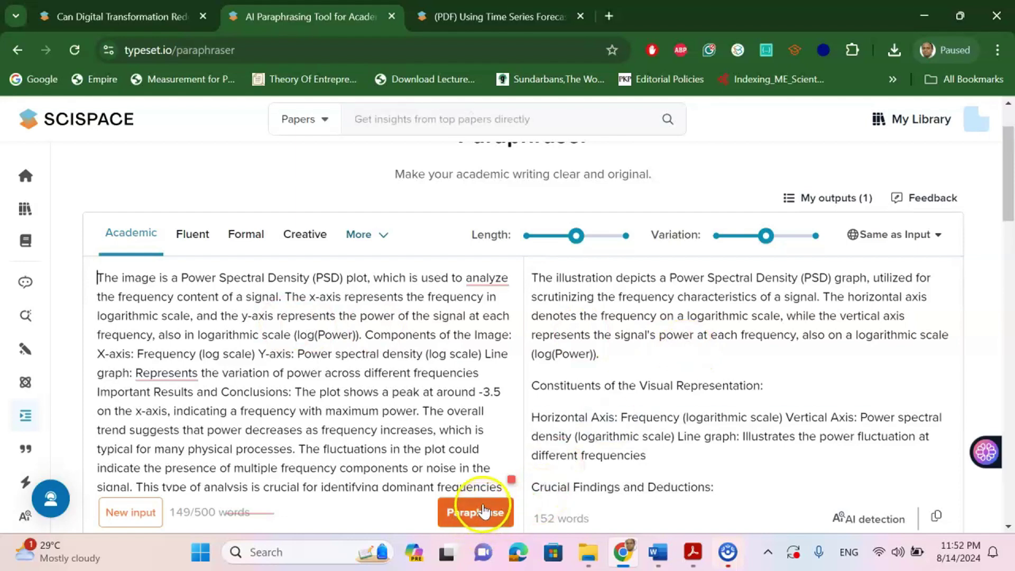
mouse_move(27, 351)
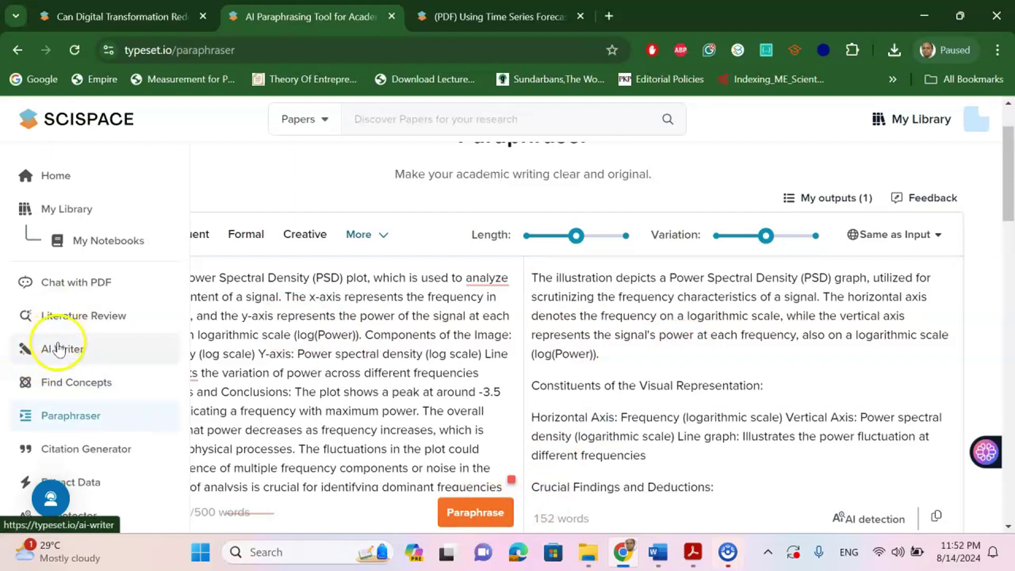
- Bring up the APA 7th edition Citation Generator and select its journal article URL or title field
left_click(113, 449)
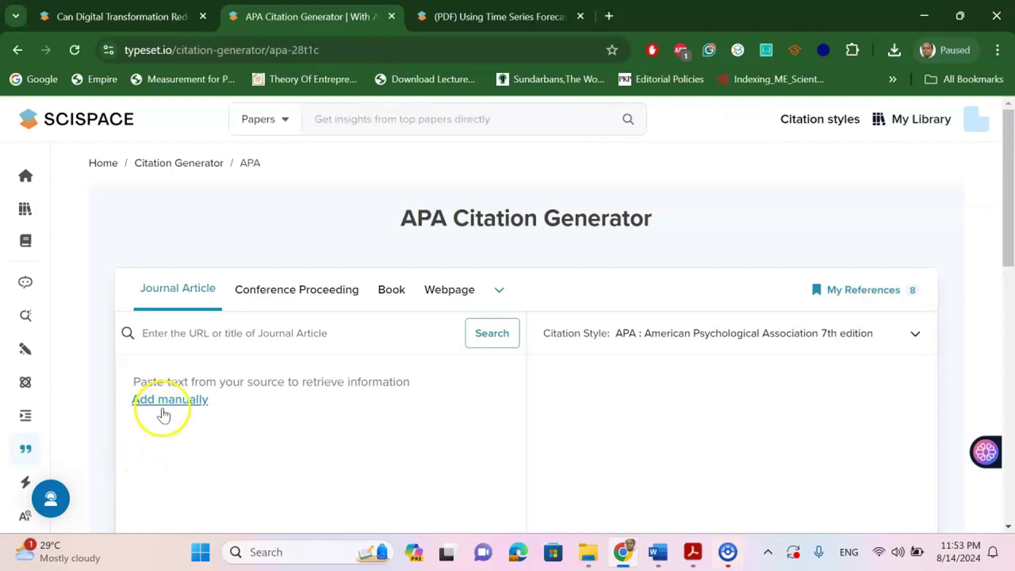
left_click(177, 346)
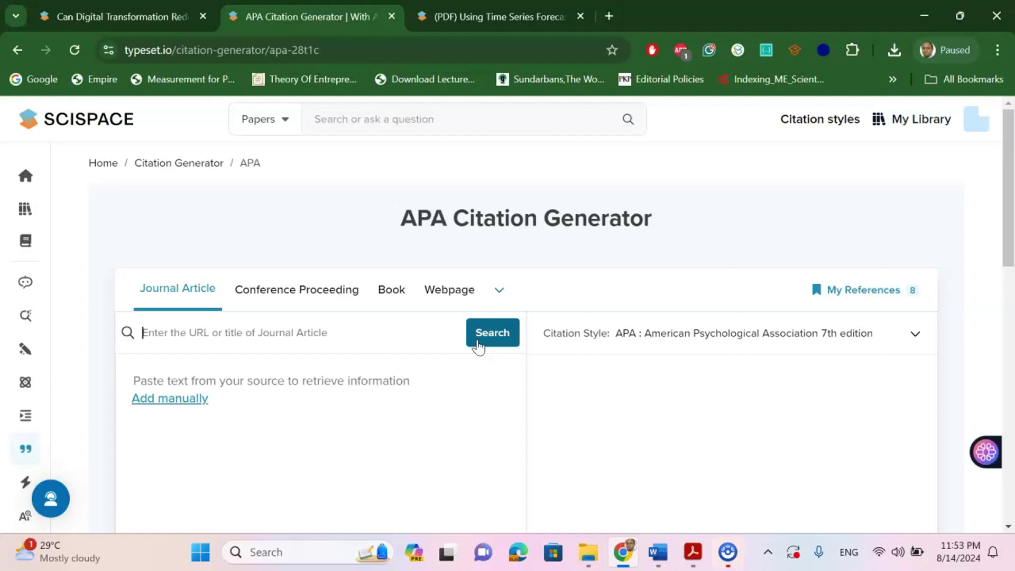
mouse_move(26, 296)
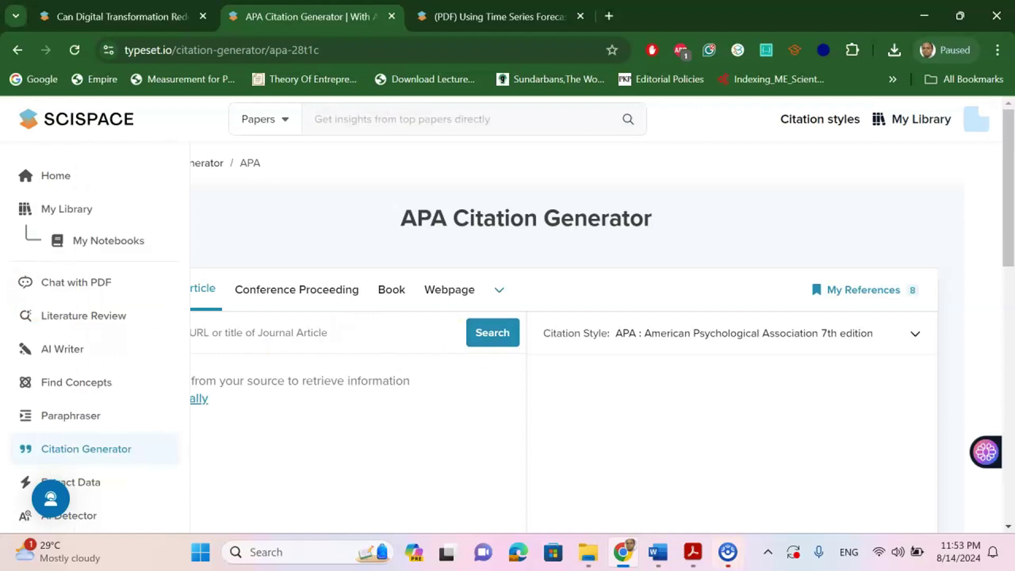